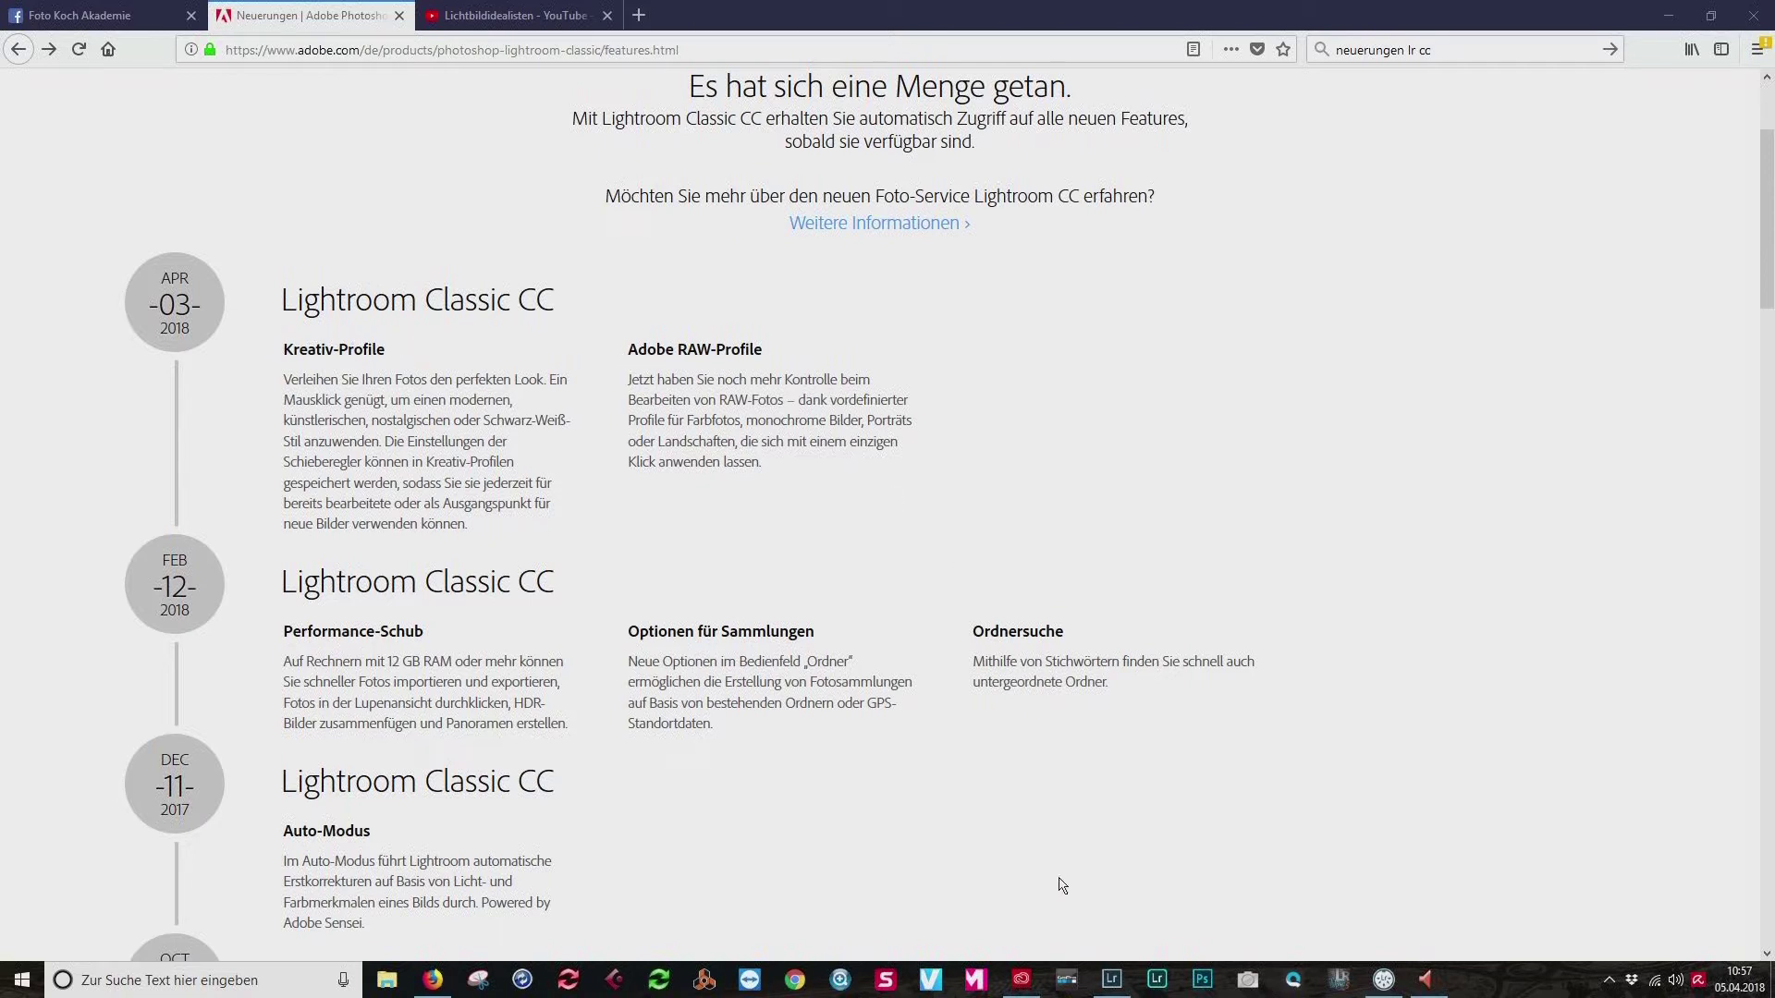
Switch from the Firefox new-features page to Lightroom Classic via the taskbar.
left_click(1112, 980)
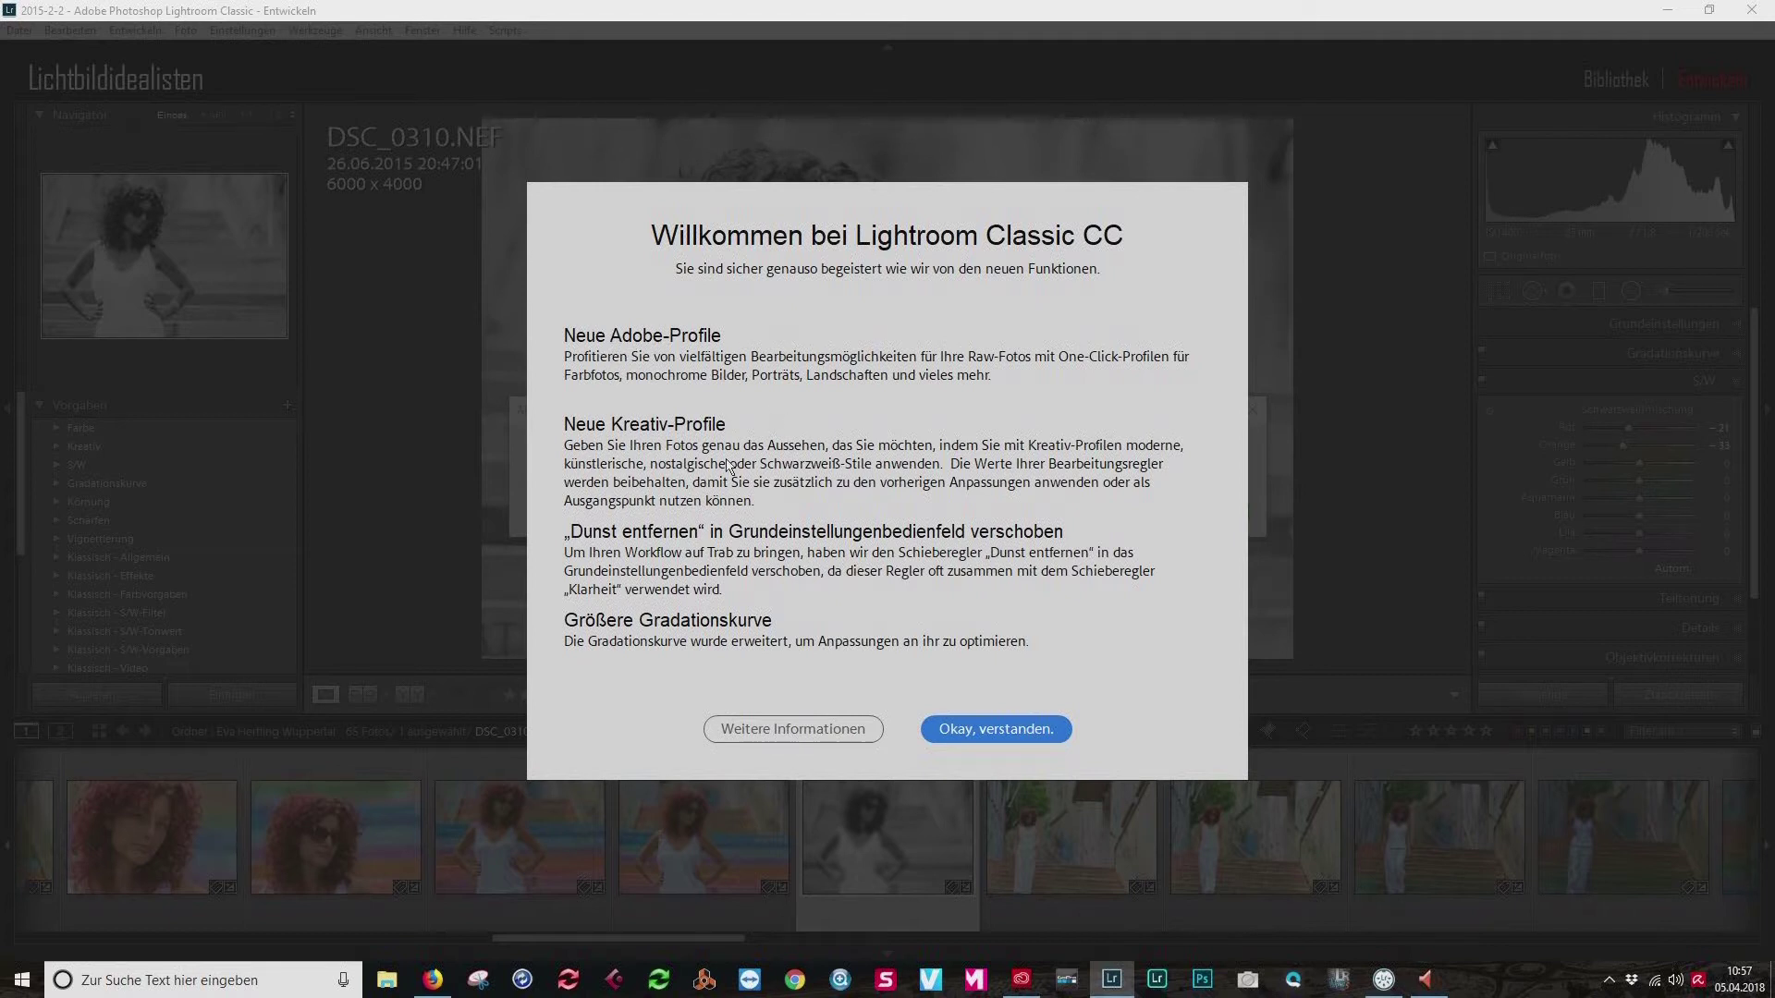
Dismiss the welcome dialog with 'Okay, verstanden' to reach LBI_4562.NEF in Develop.
left_click(973, 733)
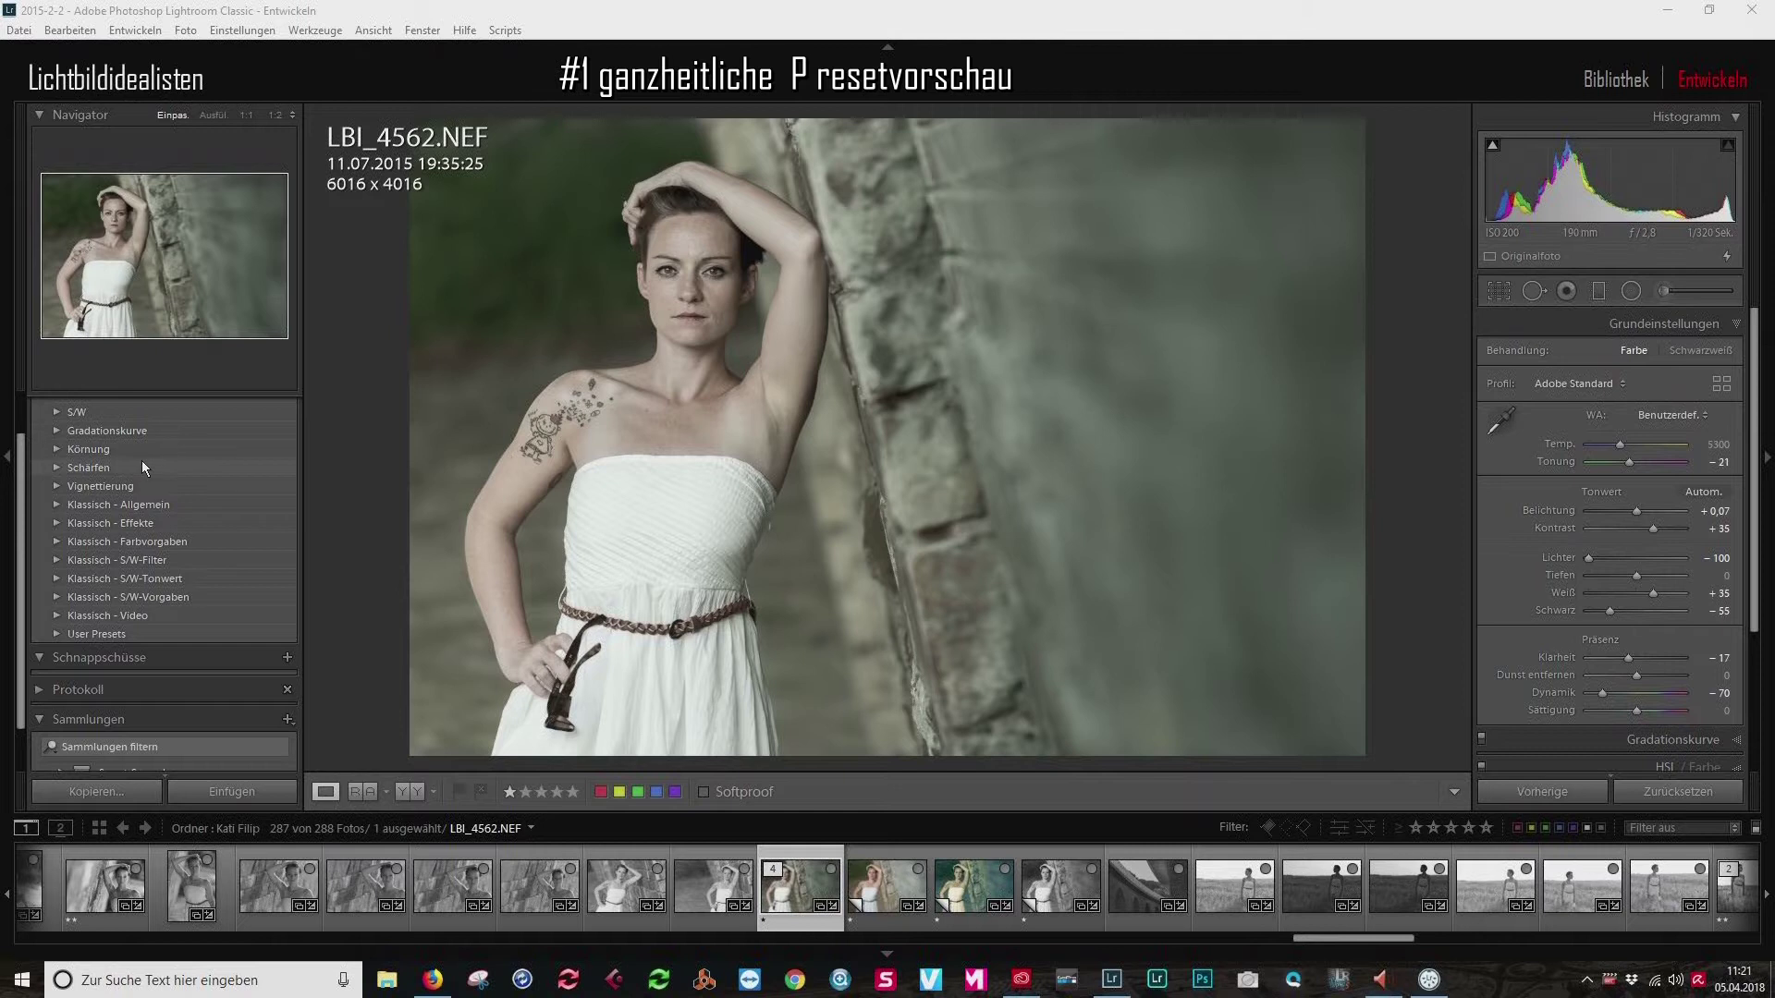
Toggle User Presets, then preview Crossentwicklung 1 from Klassisch - Farbvorgaben on the portrait.
scroll(20, 453, "up", 2)
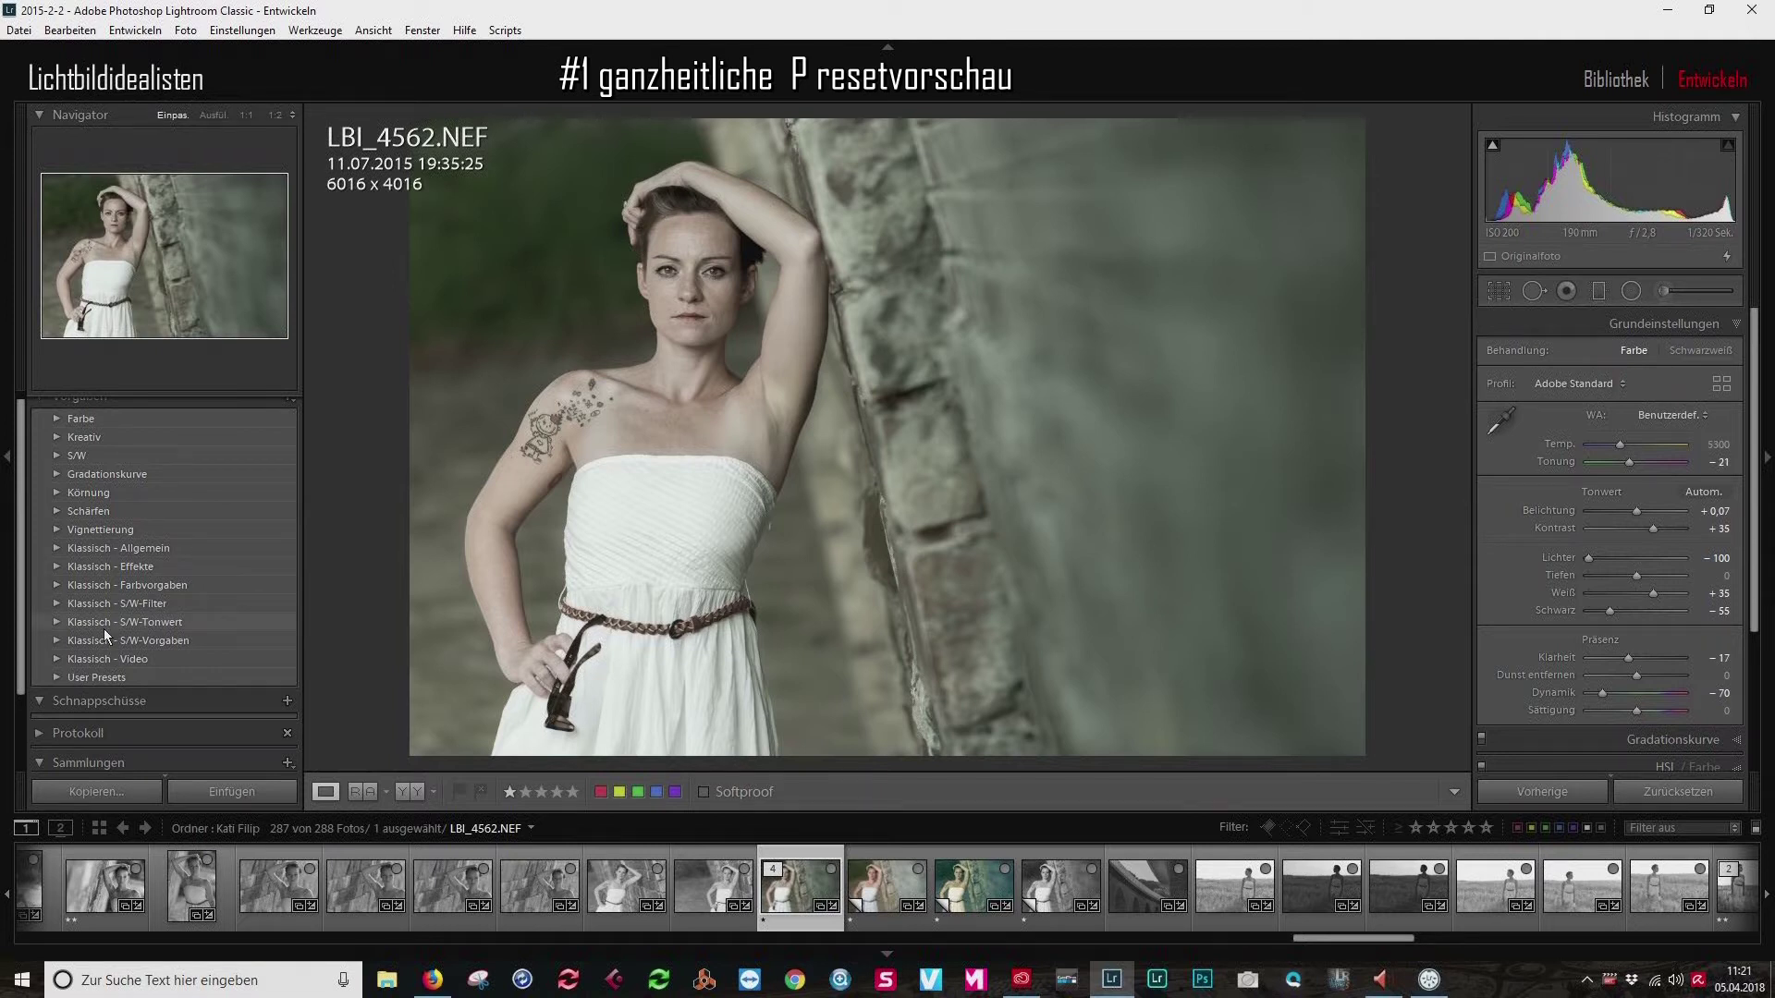
scroll(104, 628, "down", 1)
left_click(55, 649)
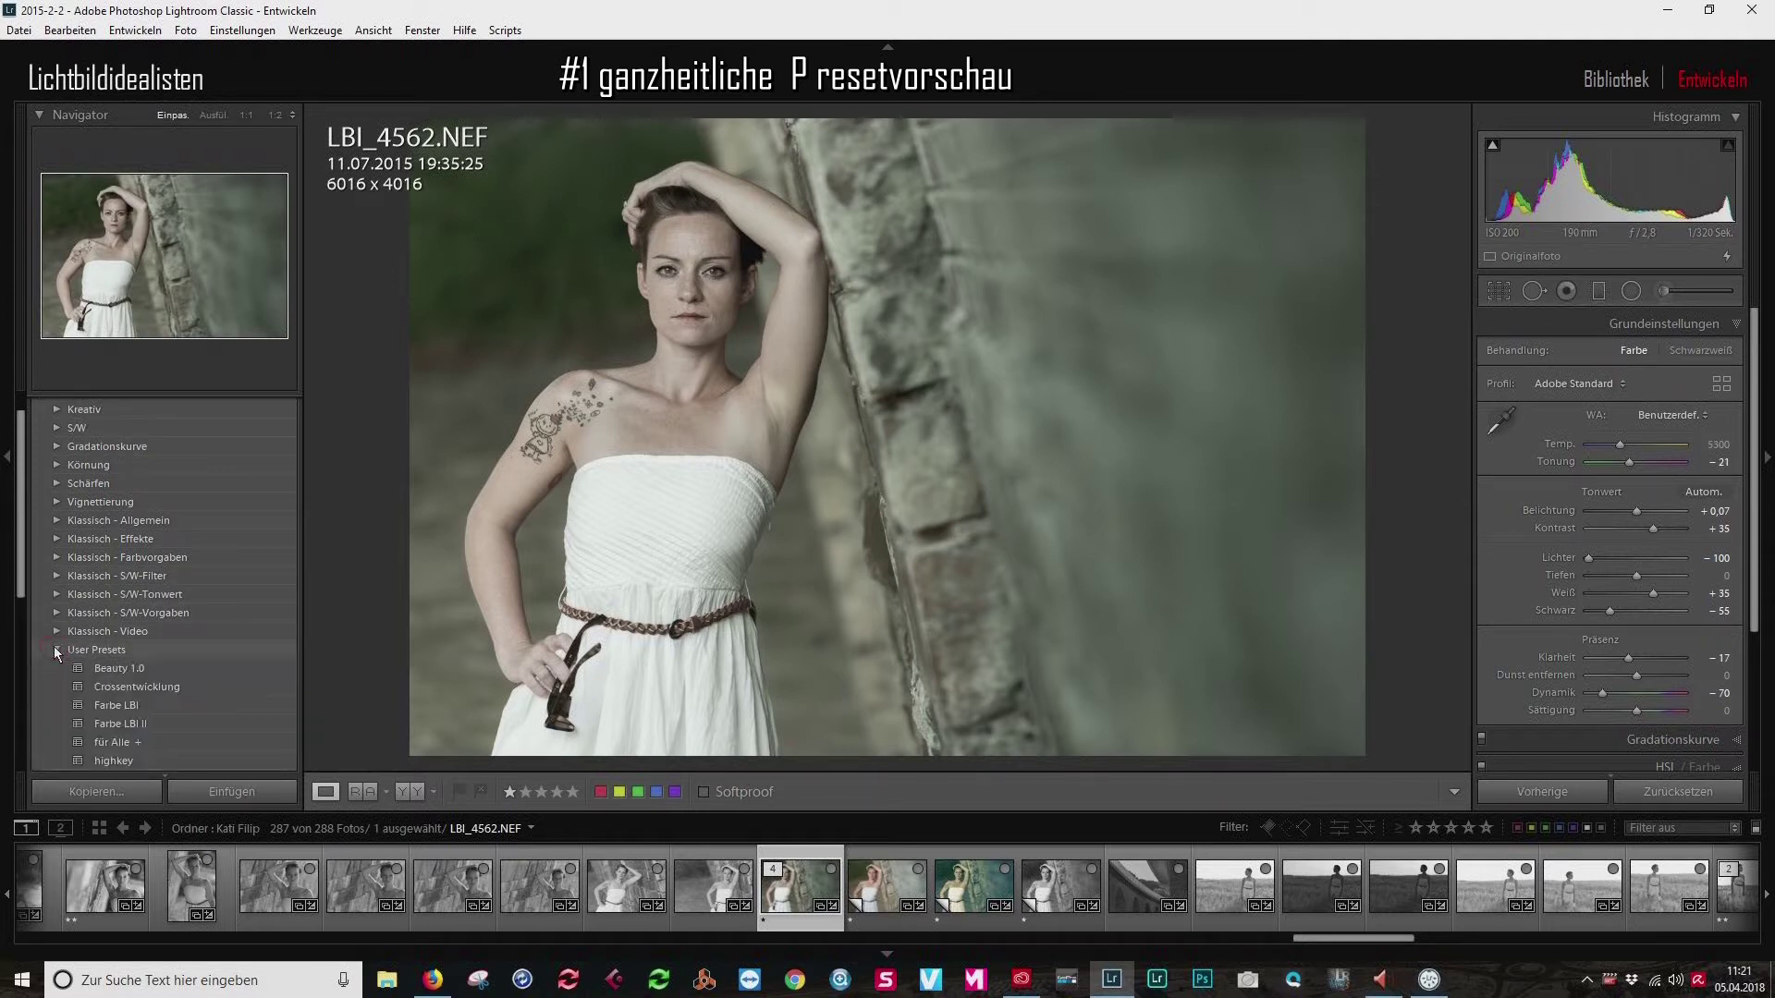
left_click(54, 648)
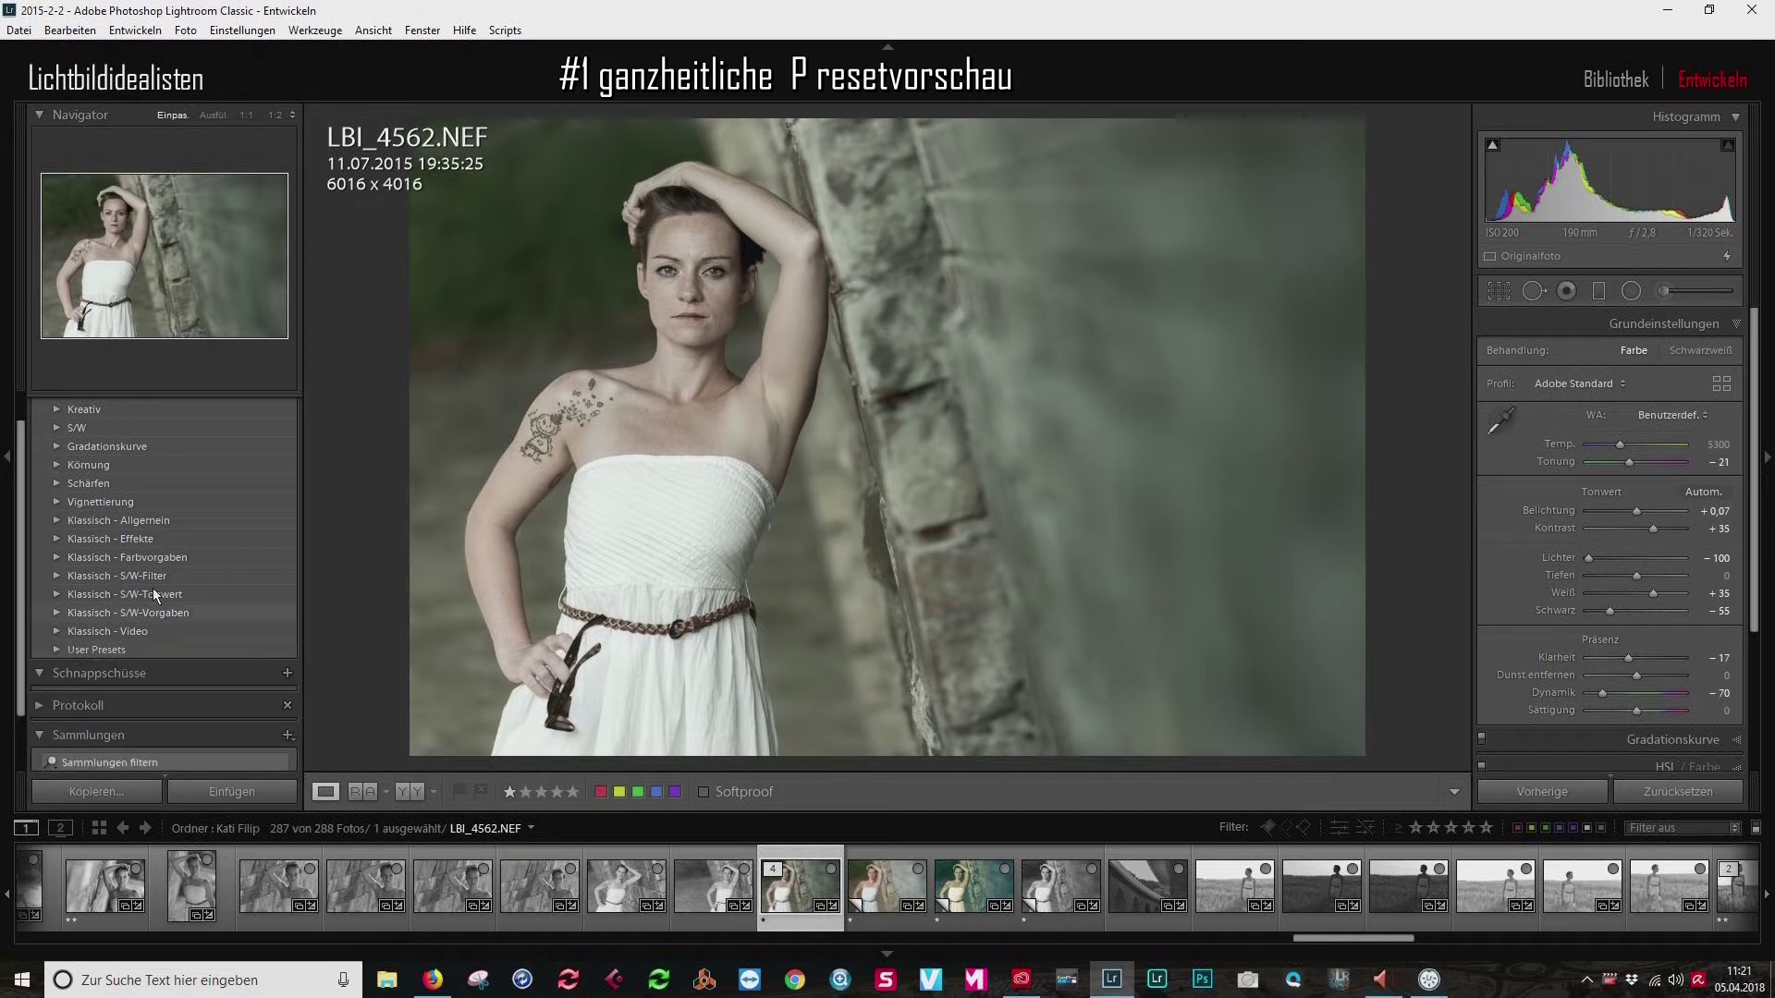
left_click(83, 556)
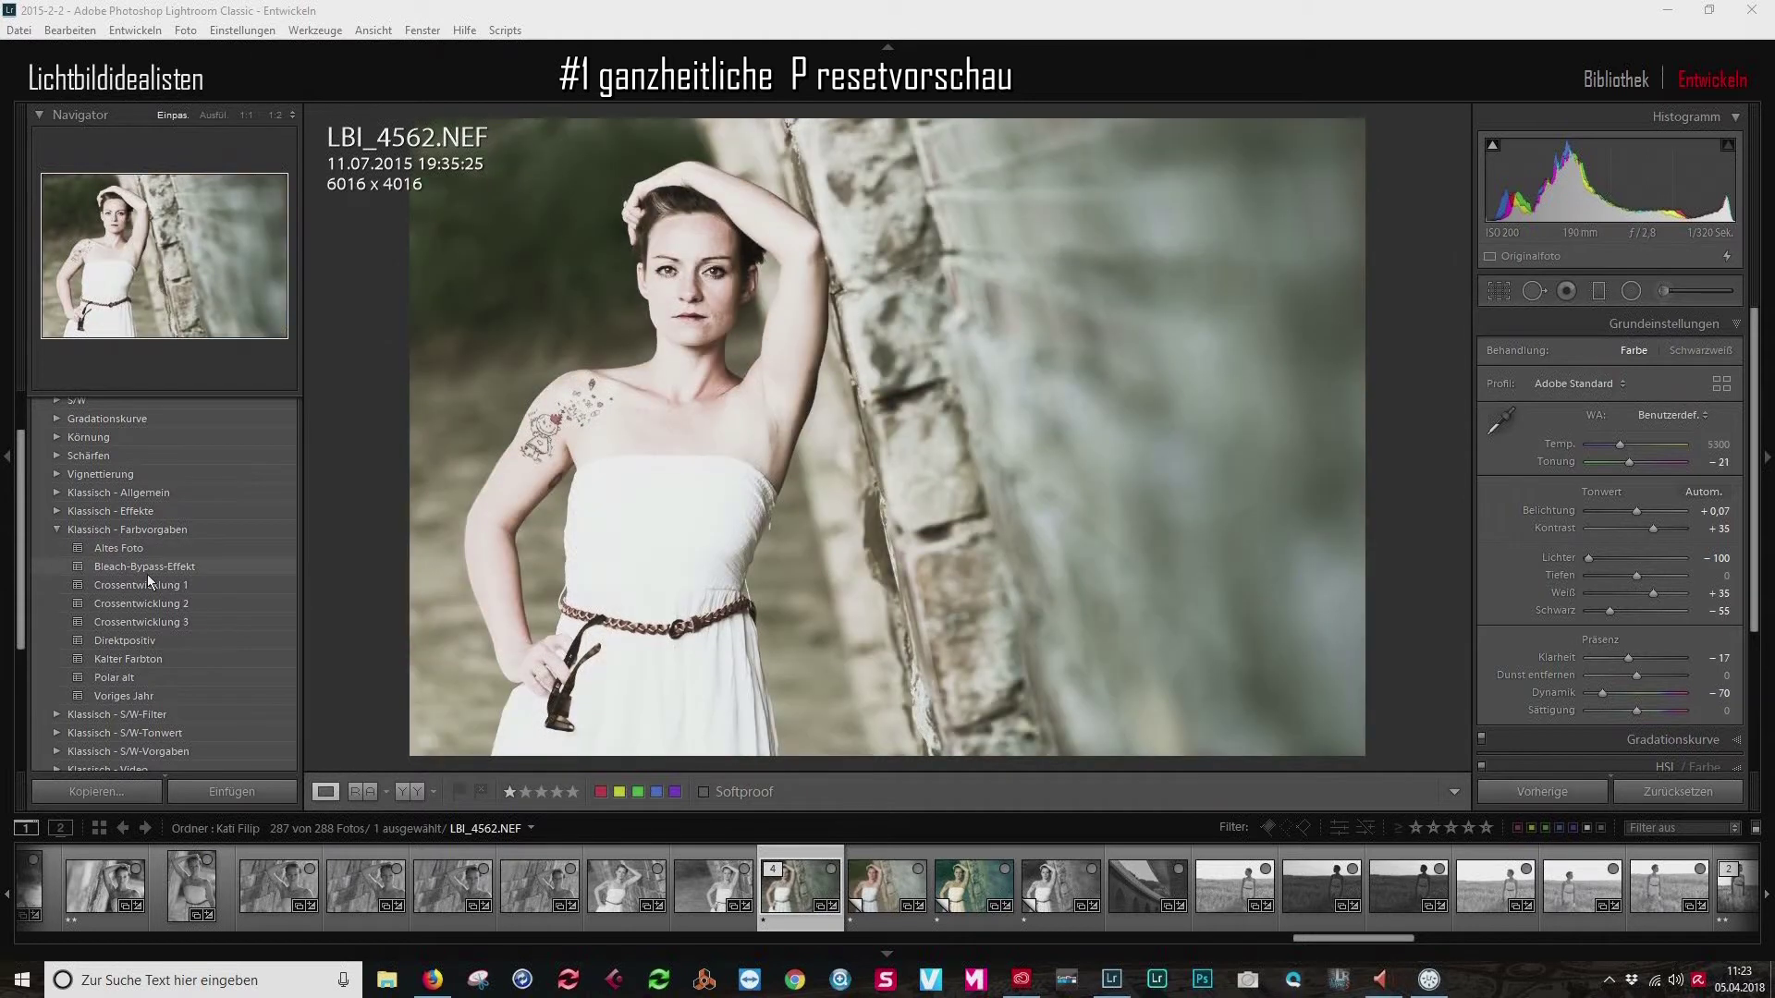
left_click(148, 584)
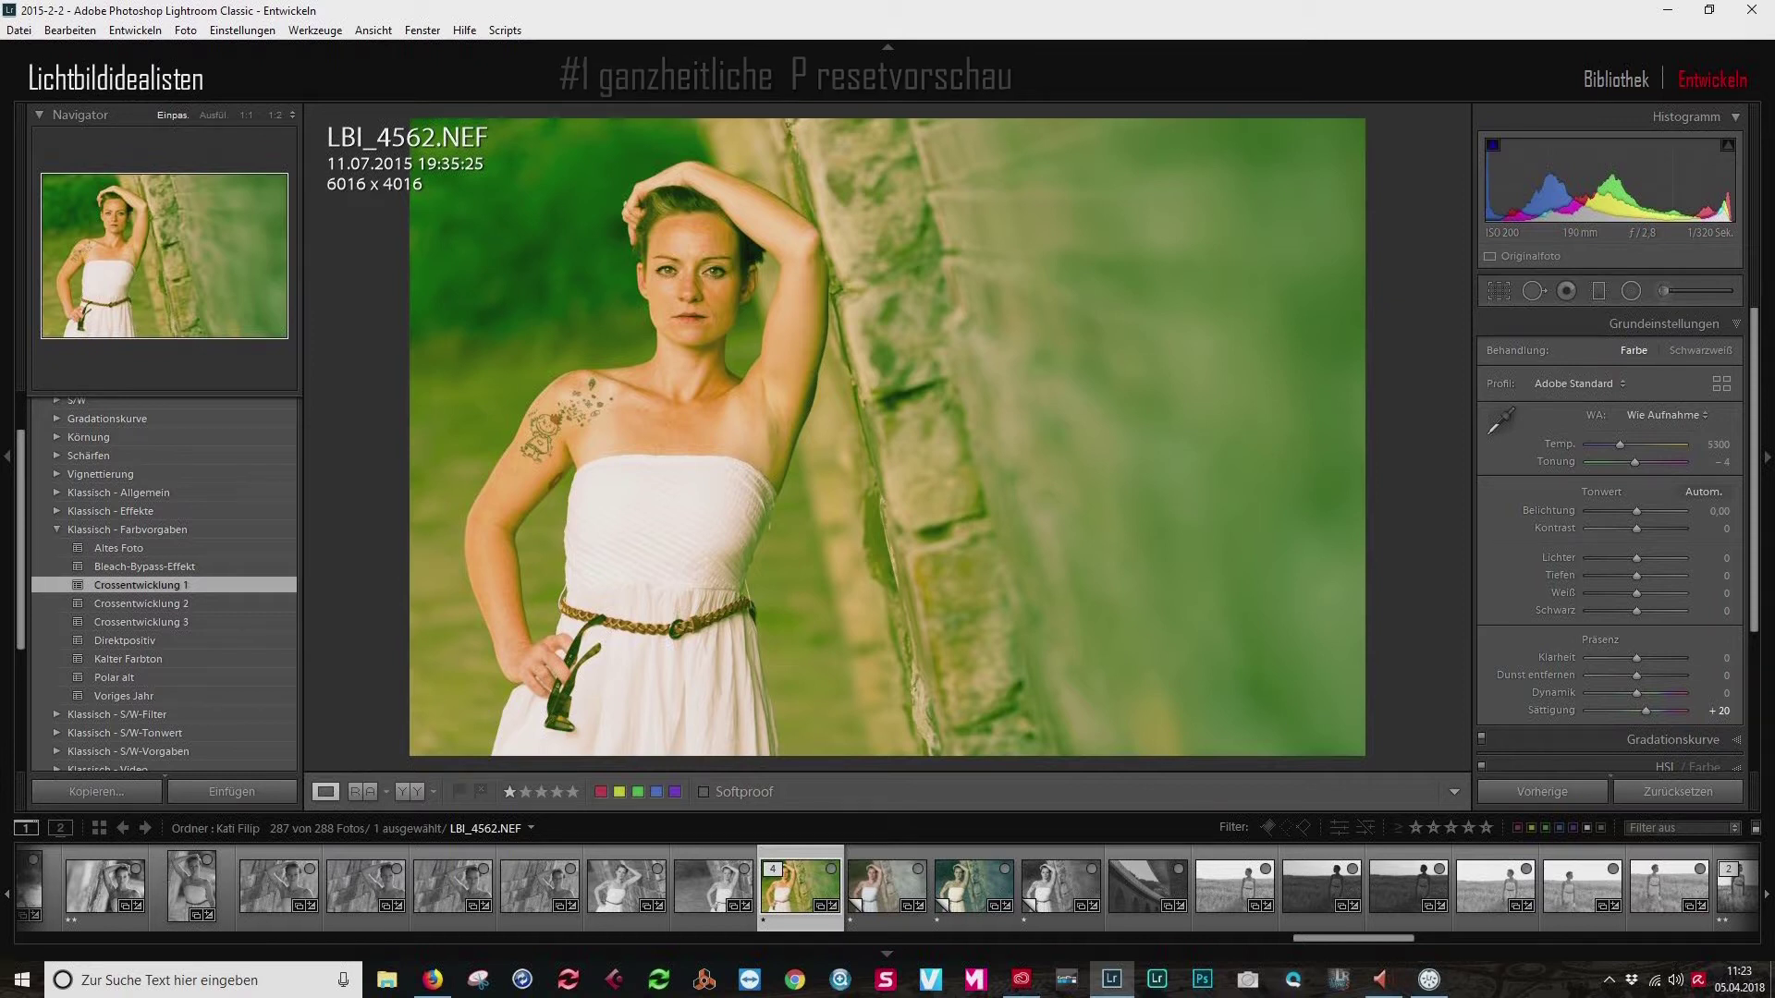
scroll(1762, 529, "down", 3)
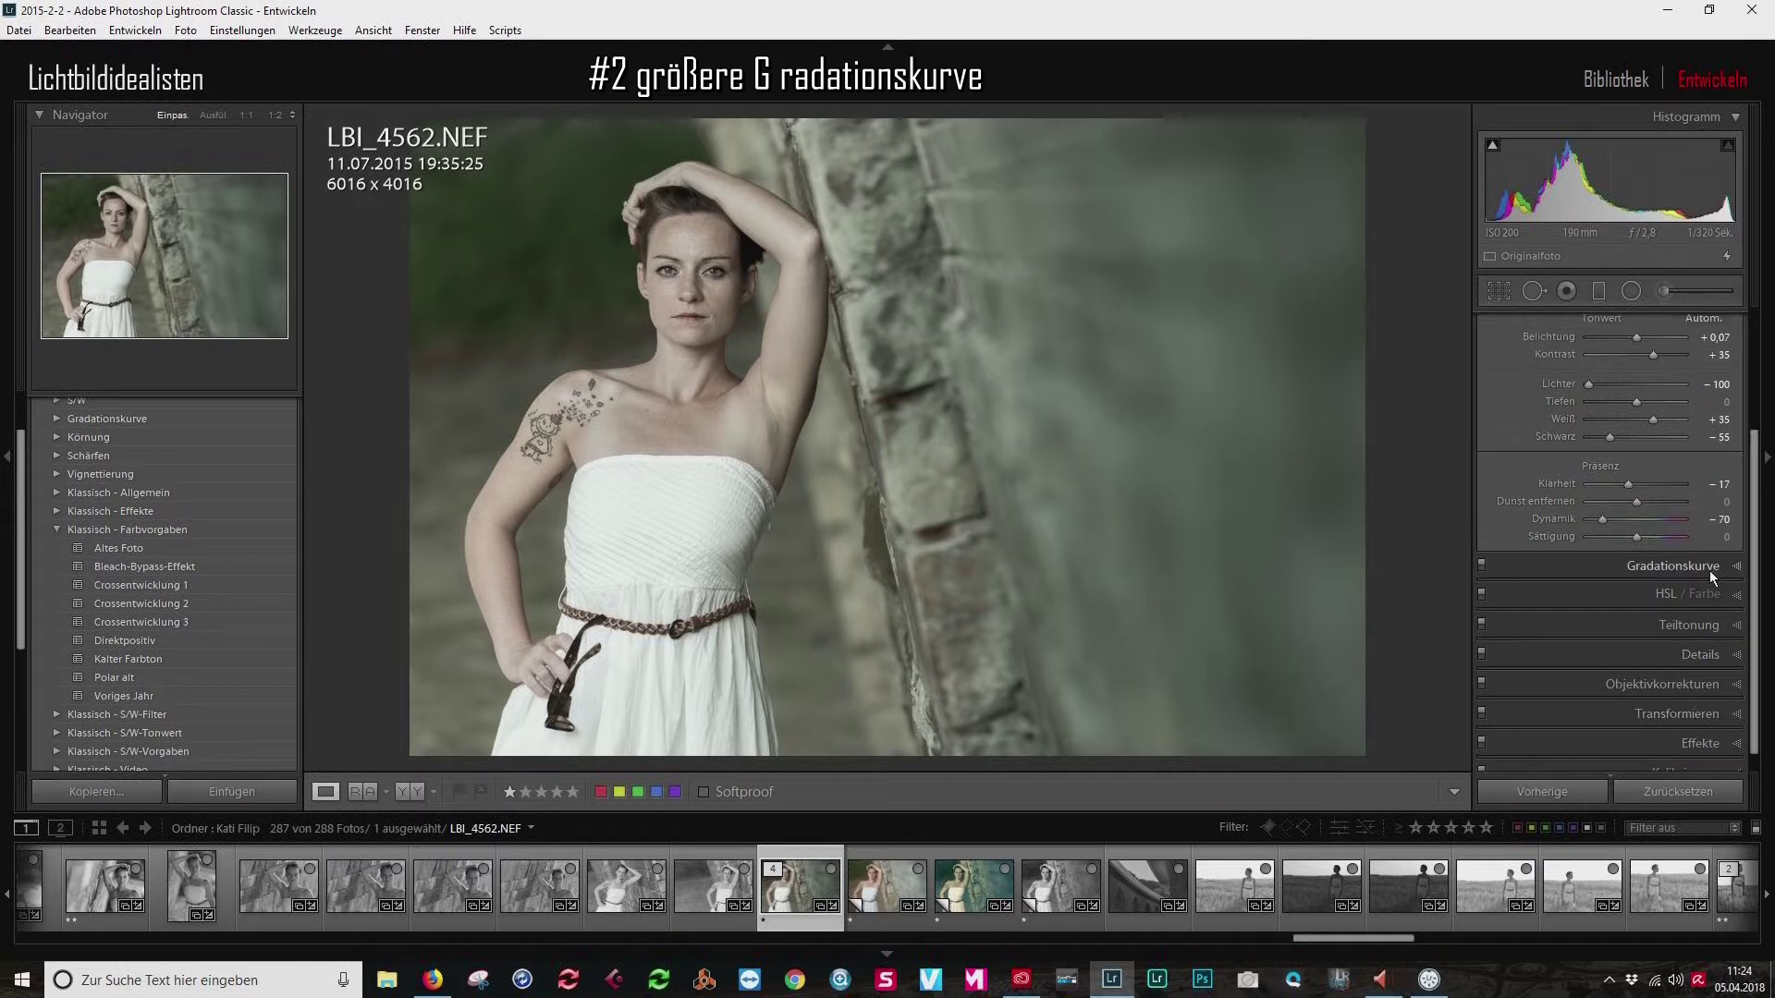
Expand the Tone Curve, widen the right panel, then expand Grundeinstellungen.
left_click(1701, 554)
scroll(1701, 481, "up", 2)
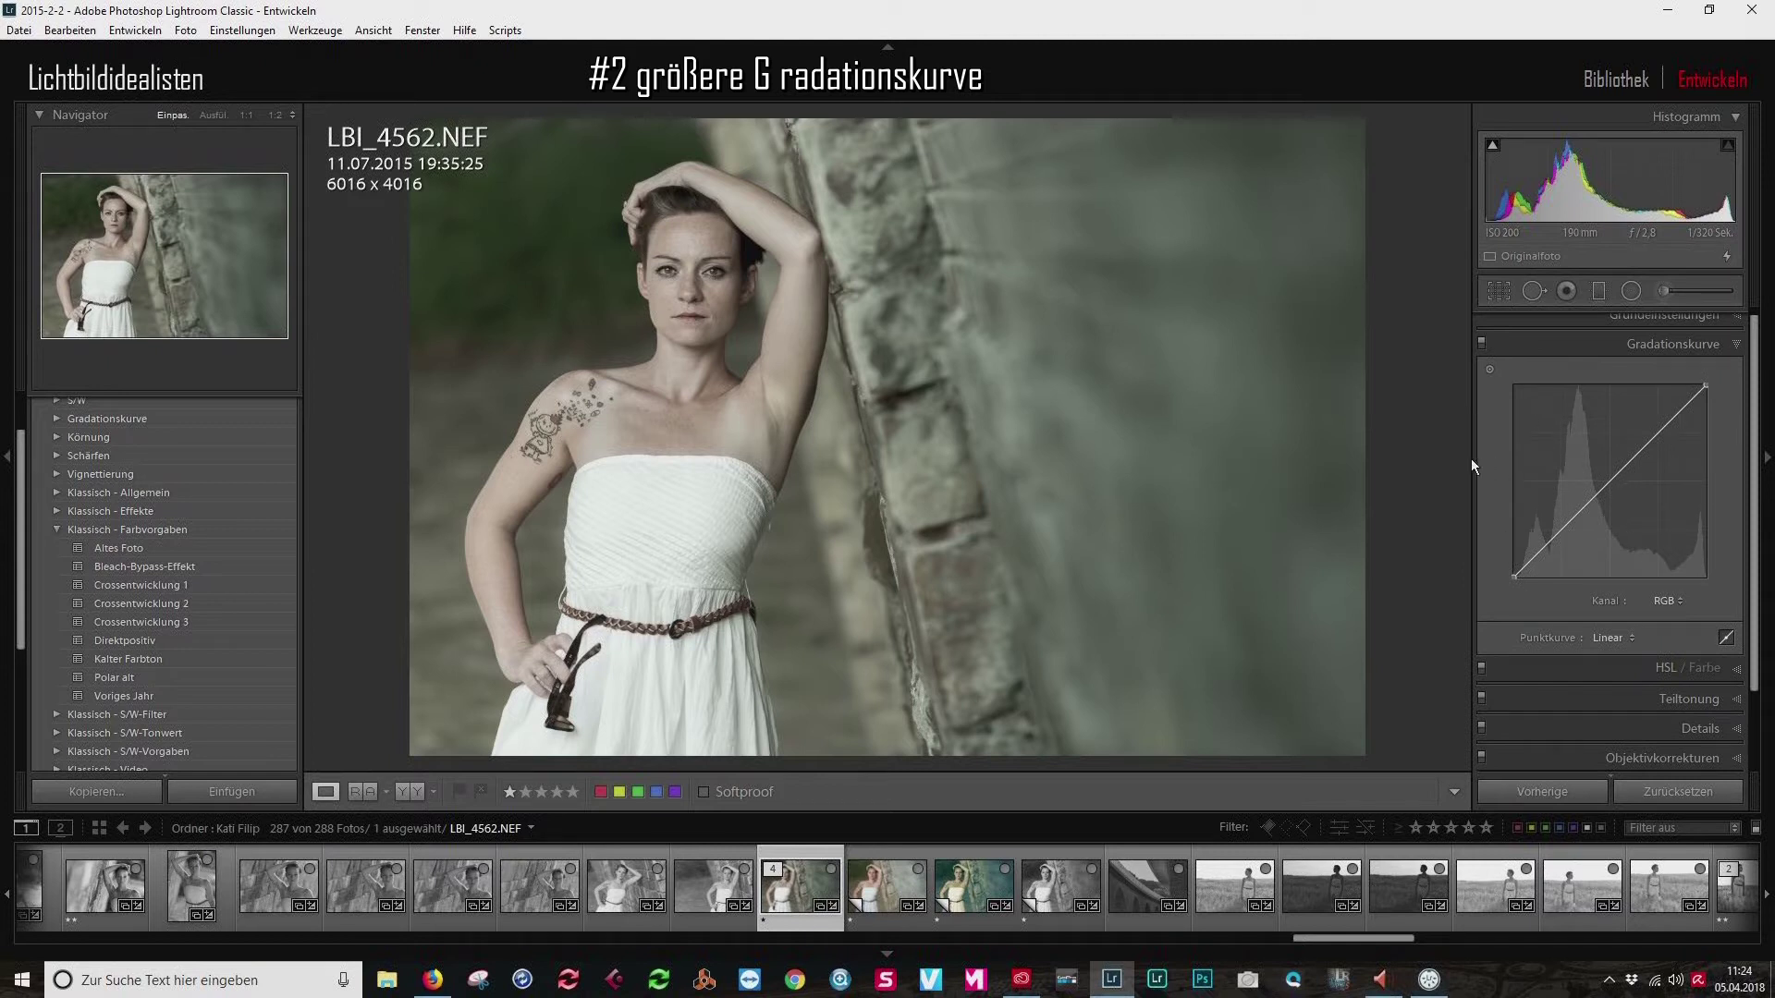
left_click_drag(1473, 457, 1325, 442)
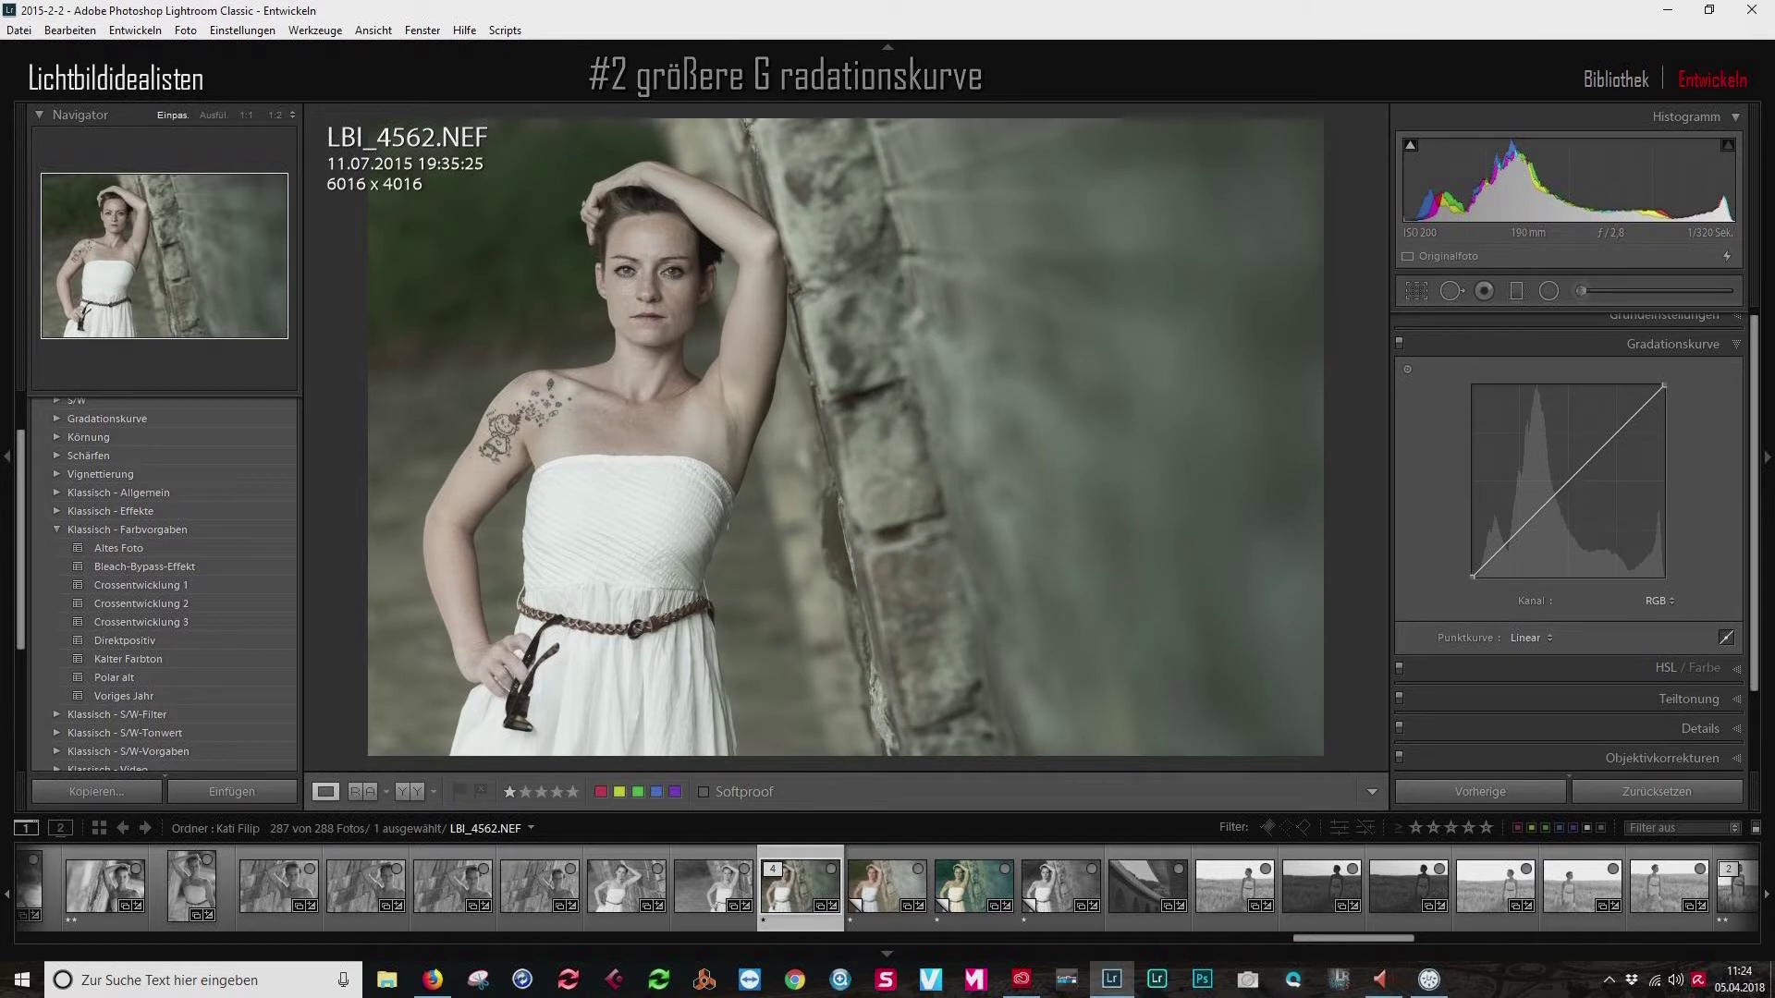
left_click(1661, 314)
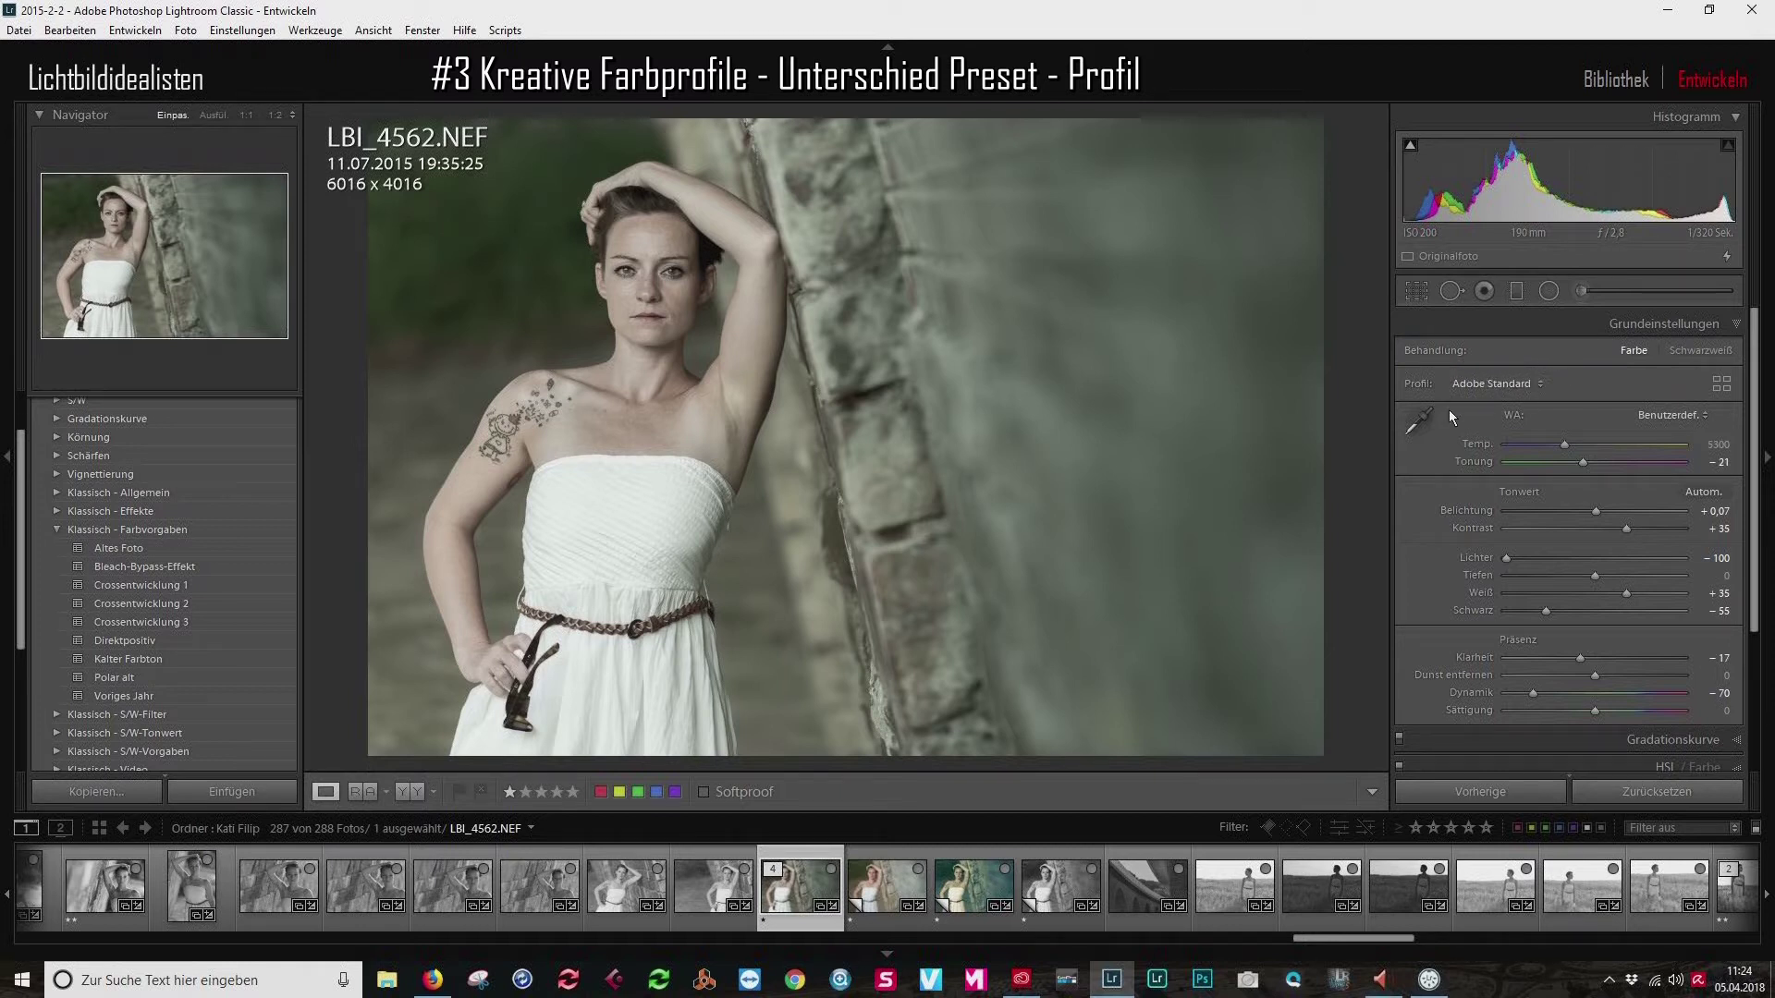
Compare the Adobe Kräftig, Landschaft and Porträt profiles, then return to Adobe Standard.
left_click(1532, 386)
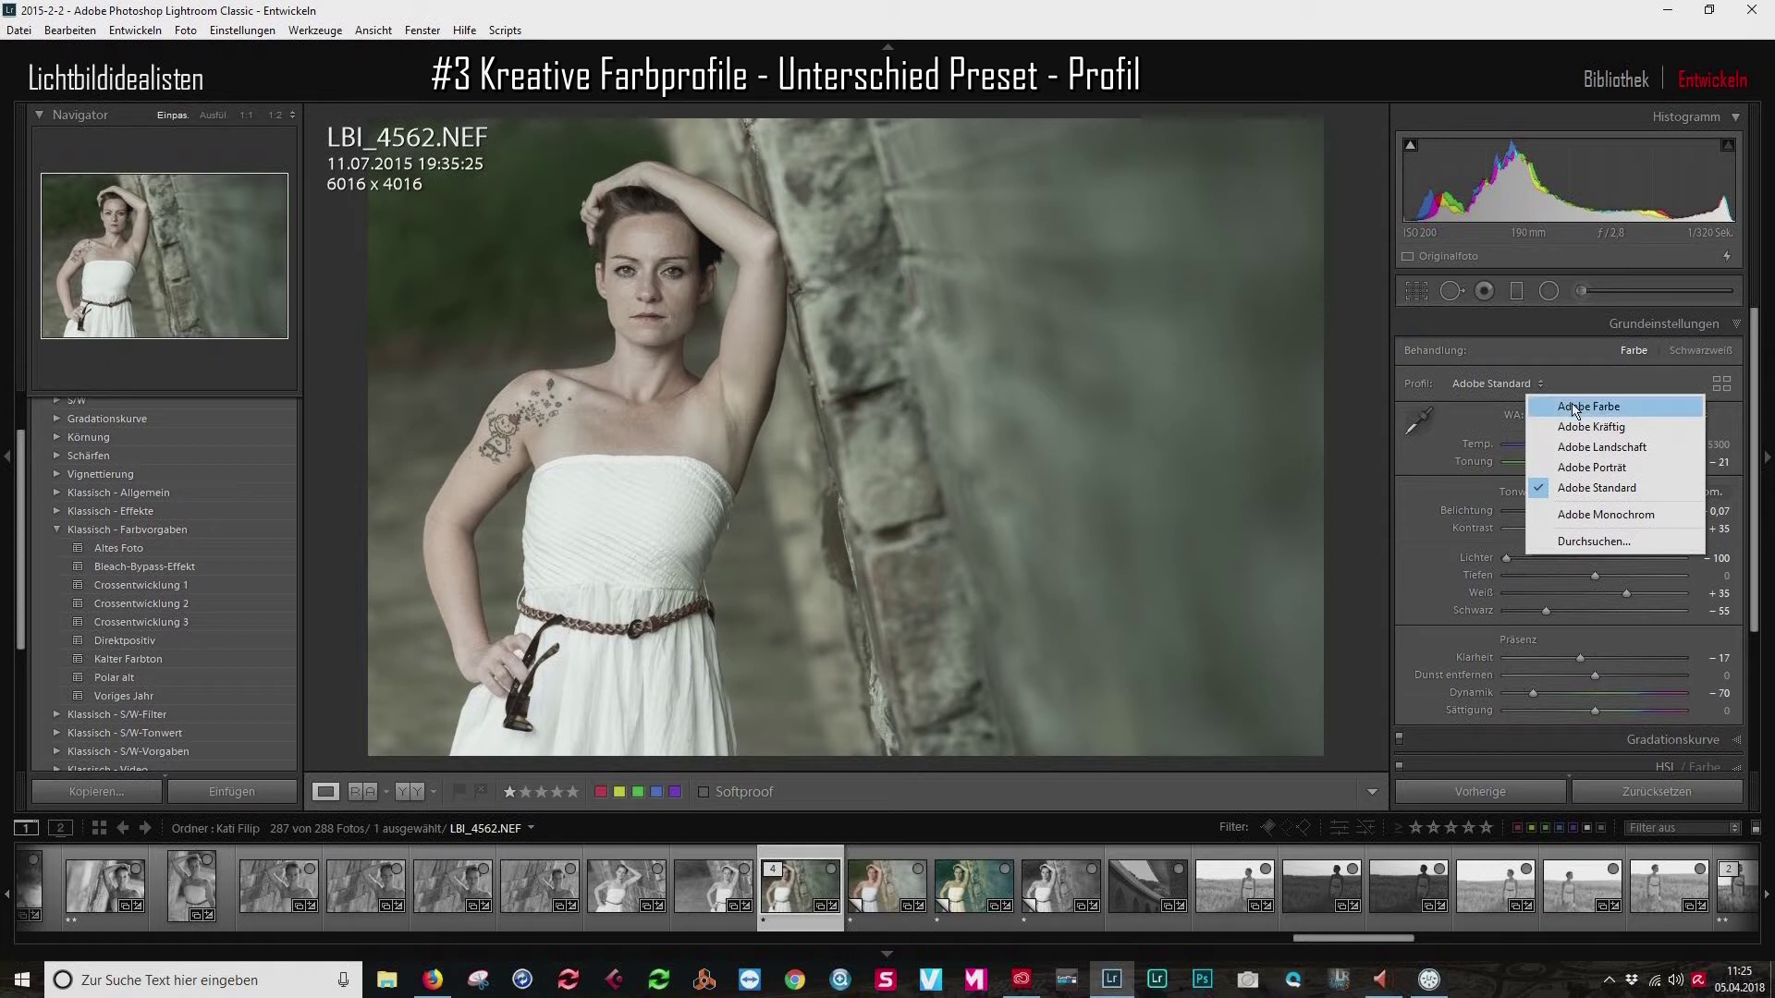
left_click(1562, 426)
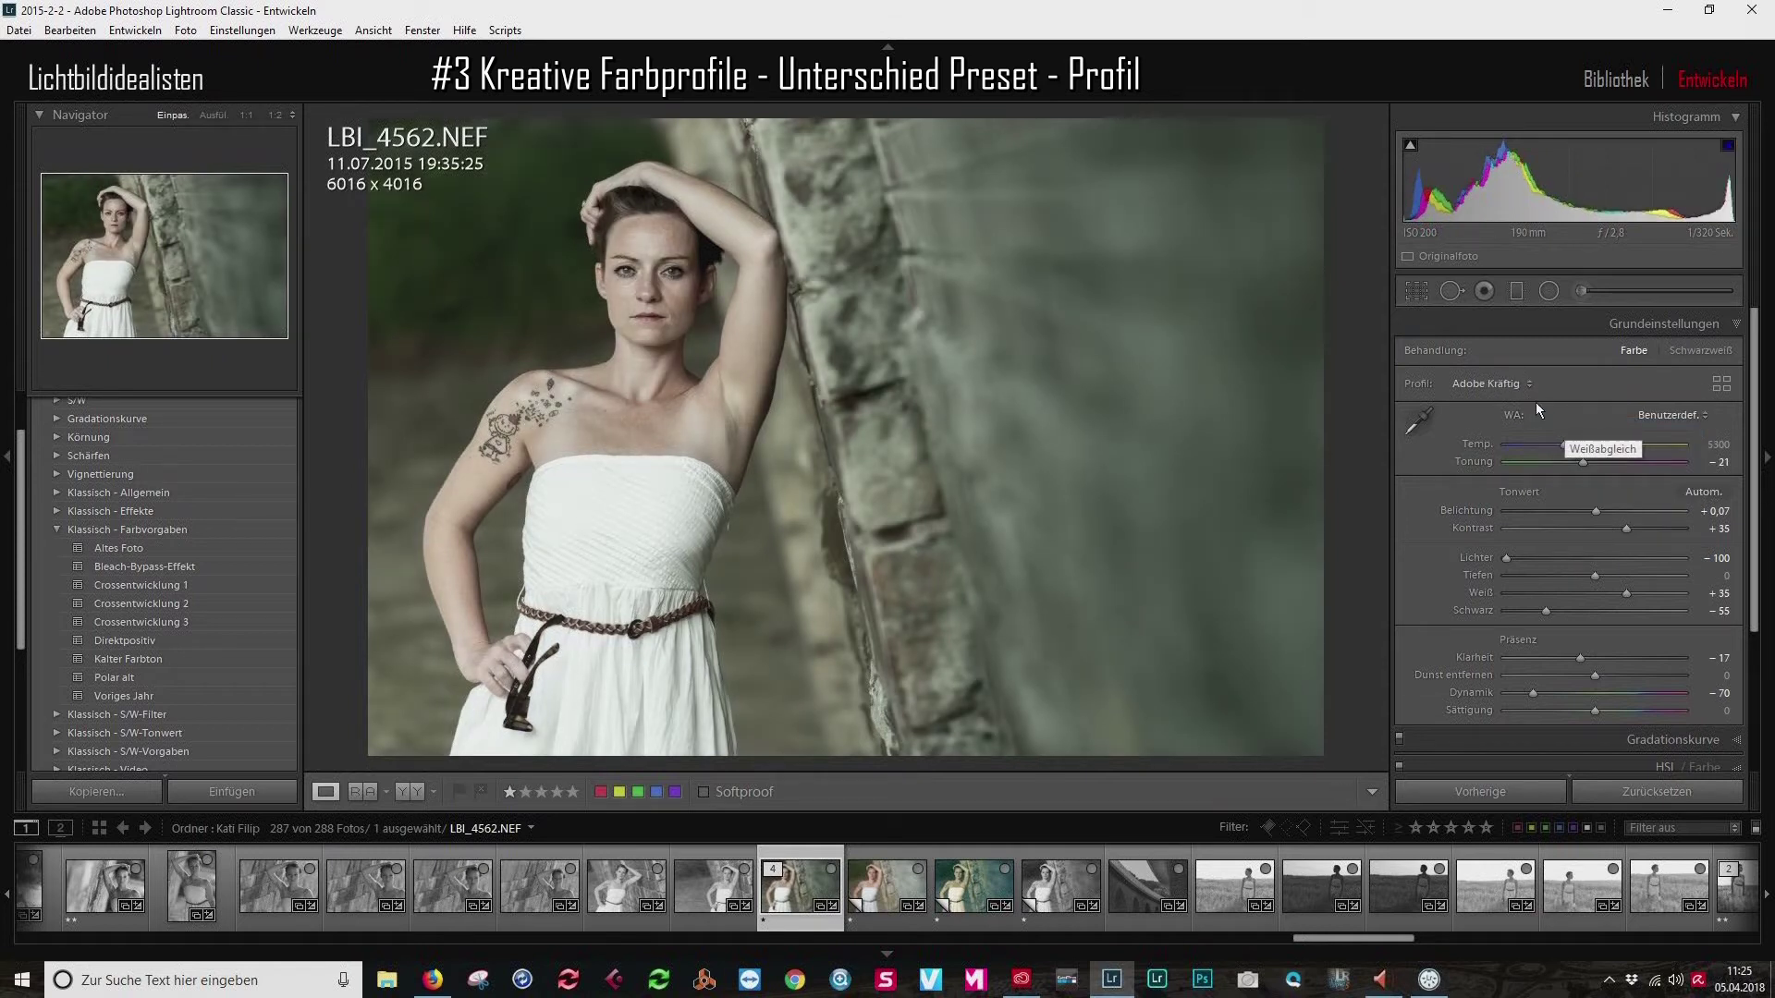
left_click(1527, 387)
left_click(1585, 447)
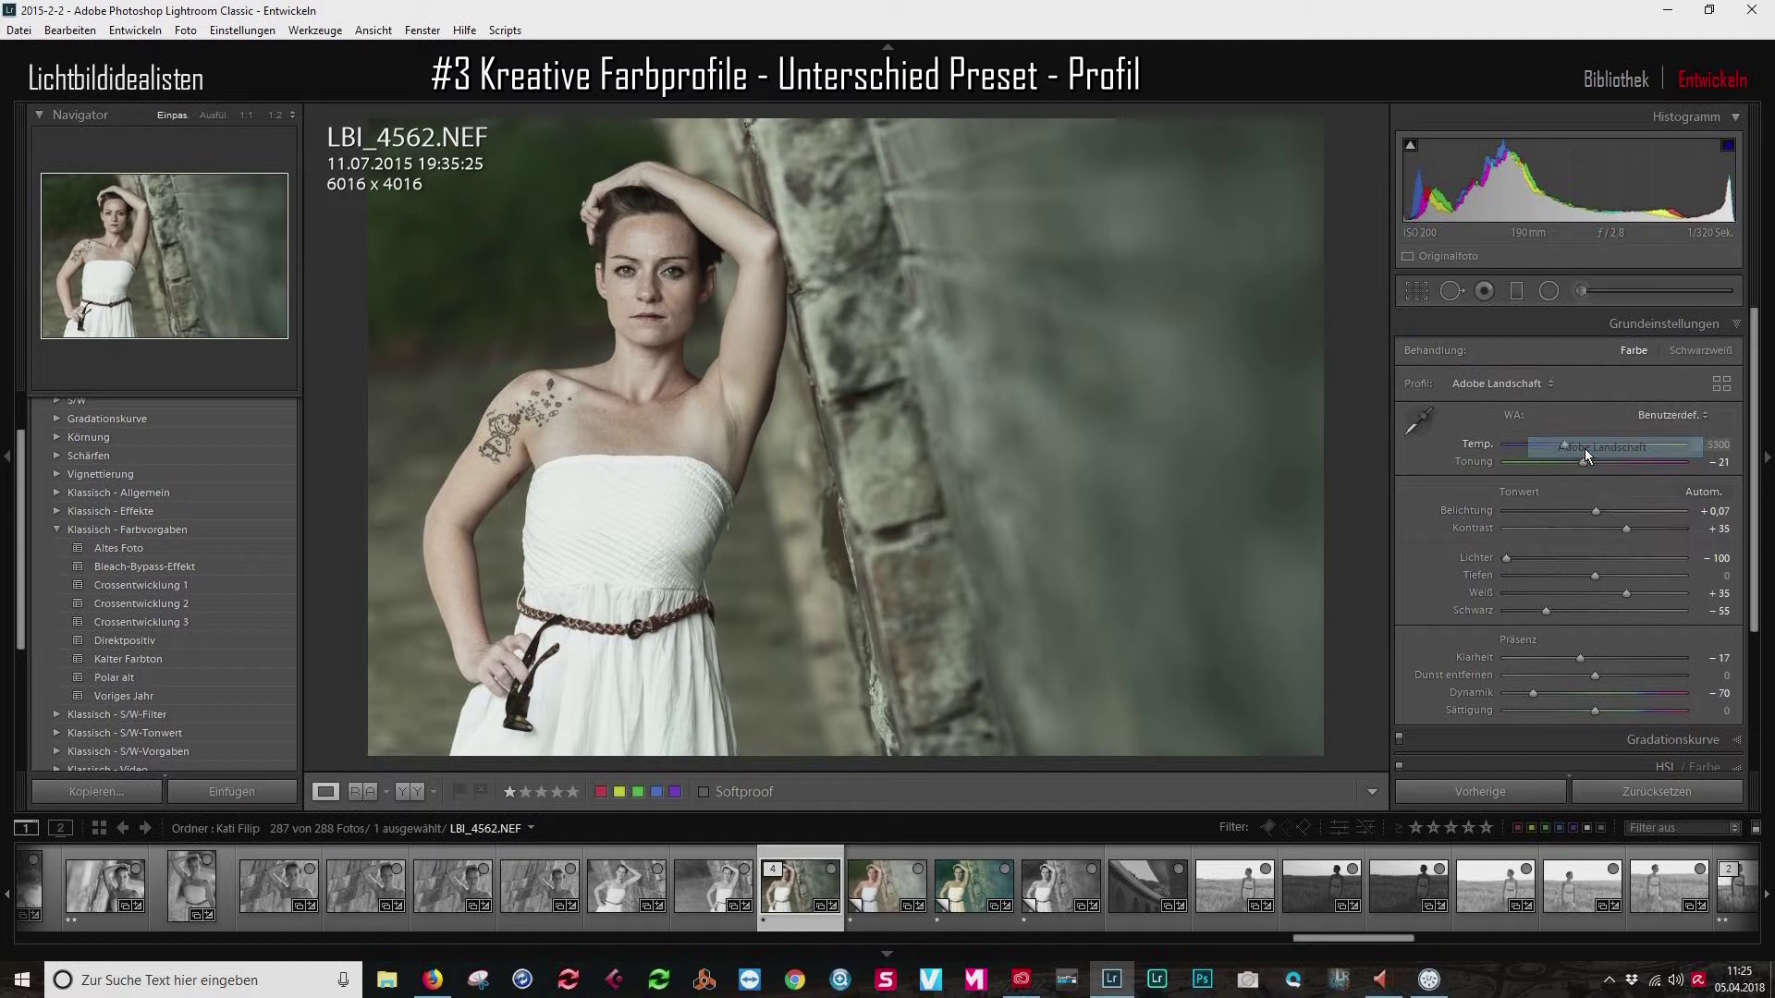
left_click(1536, 386)
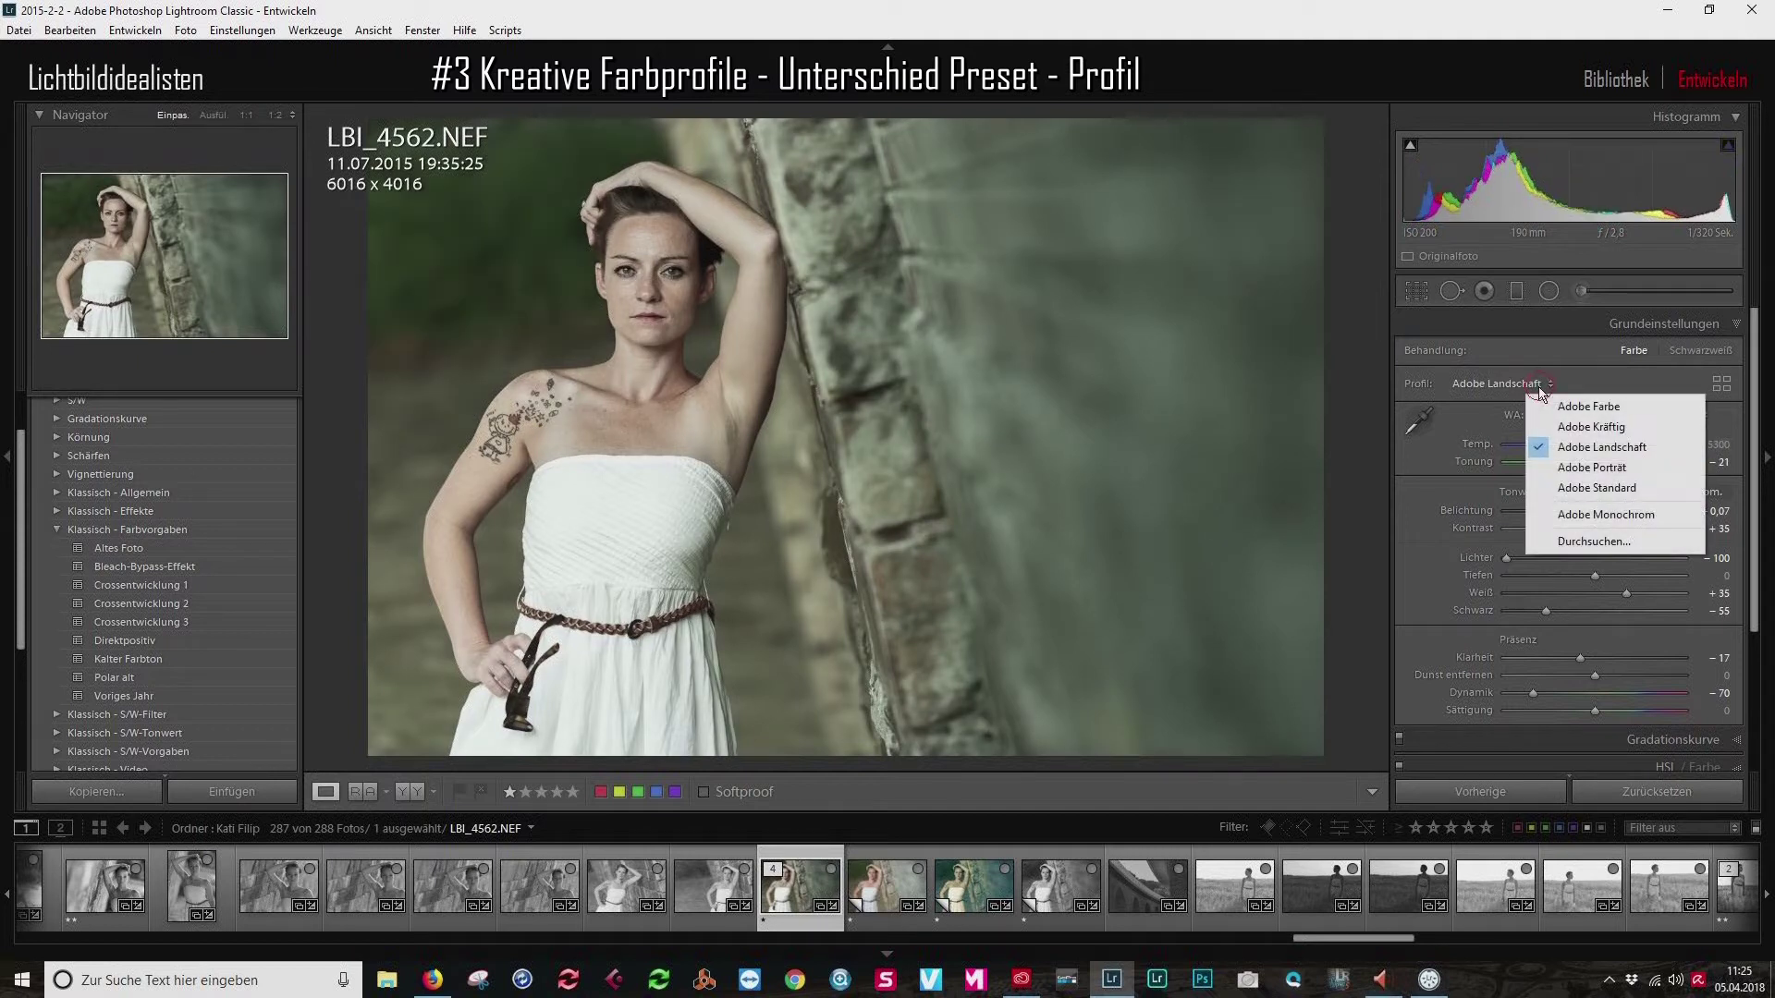
left_click(1582, 467)
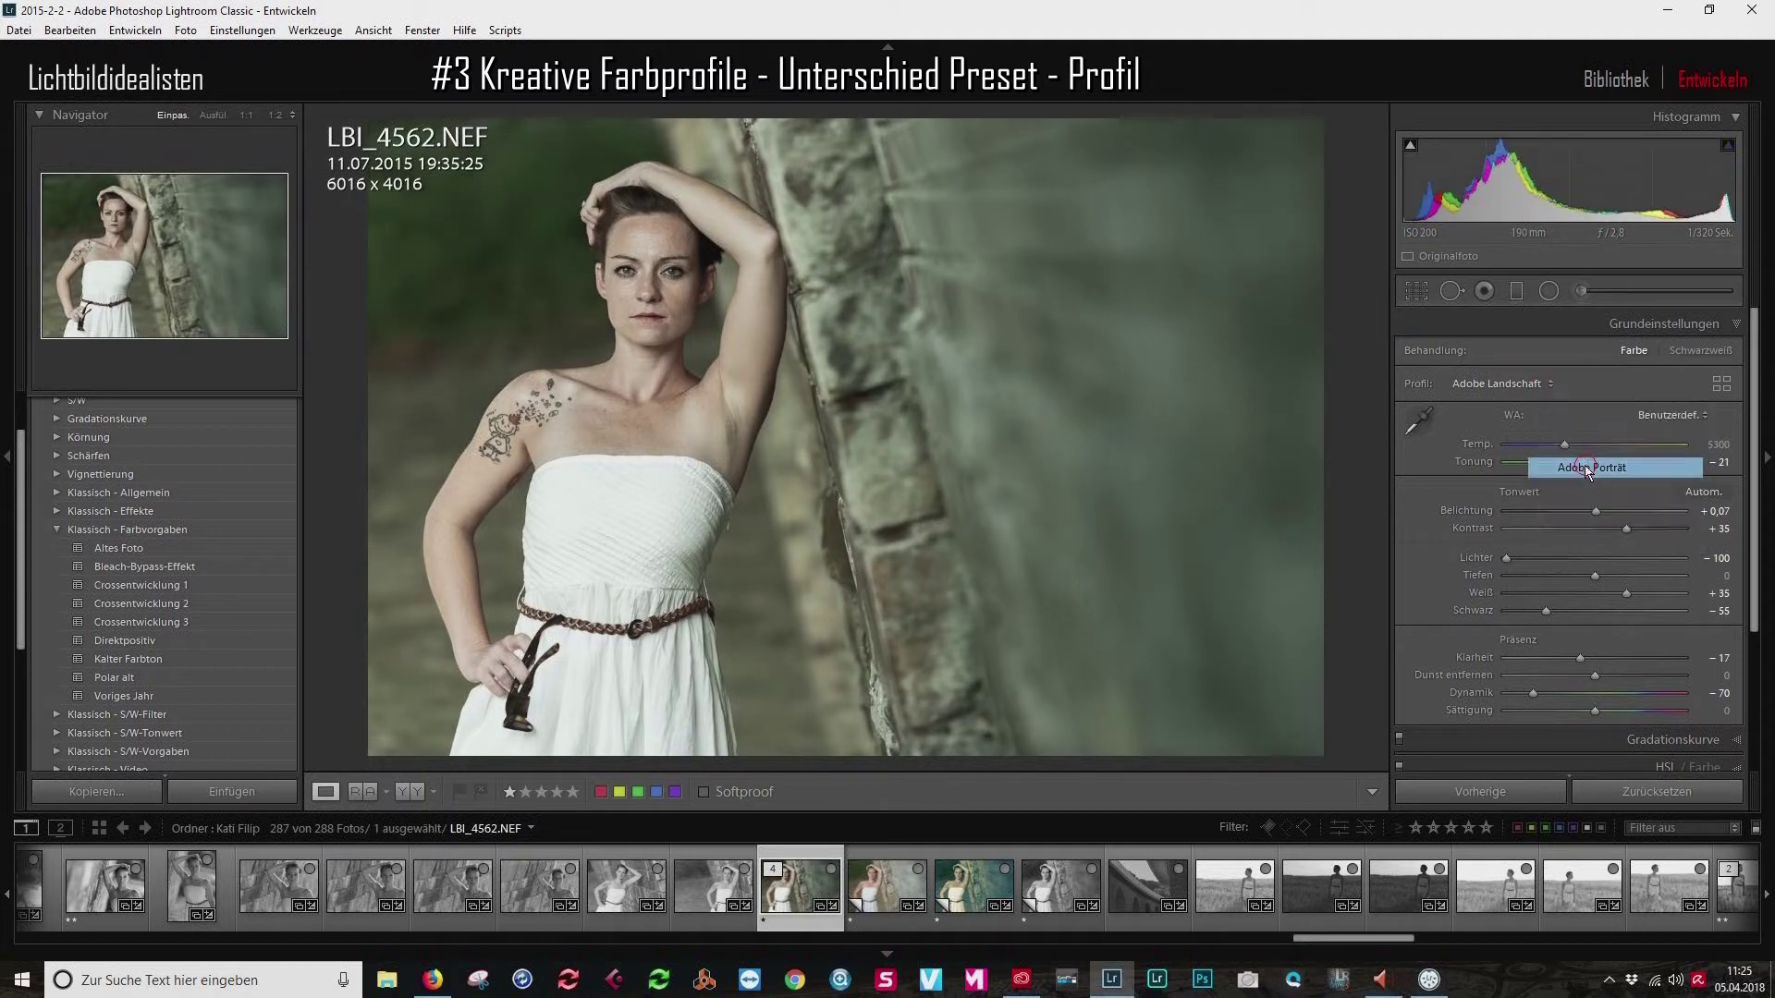
left_click(1521, 387)
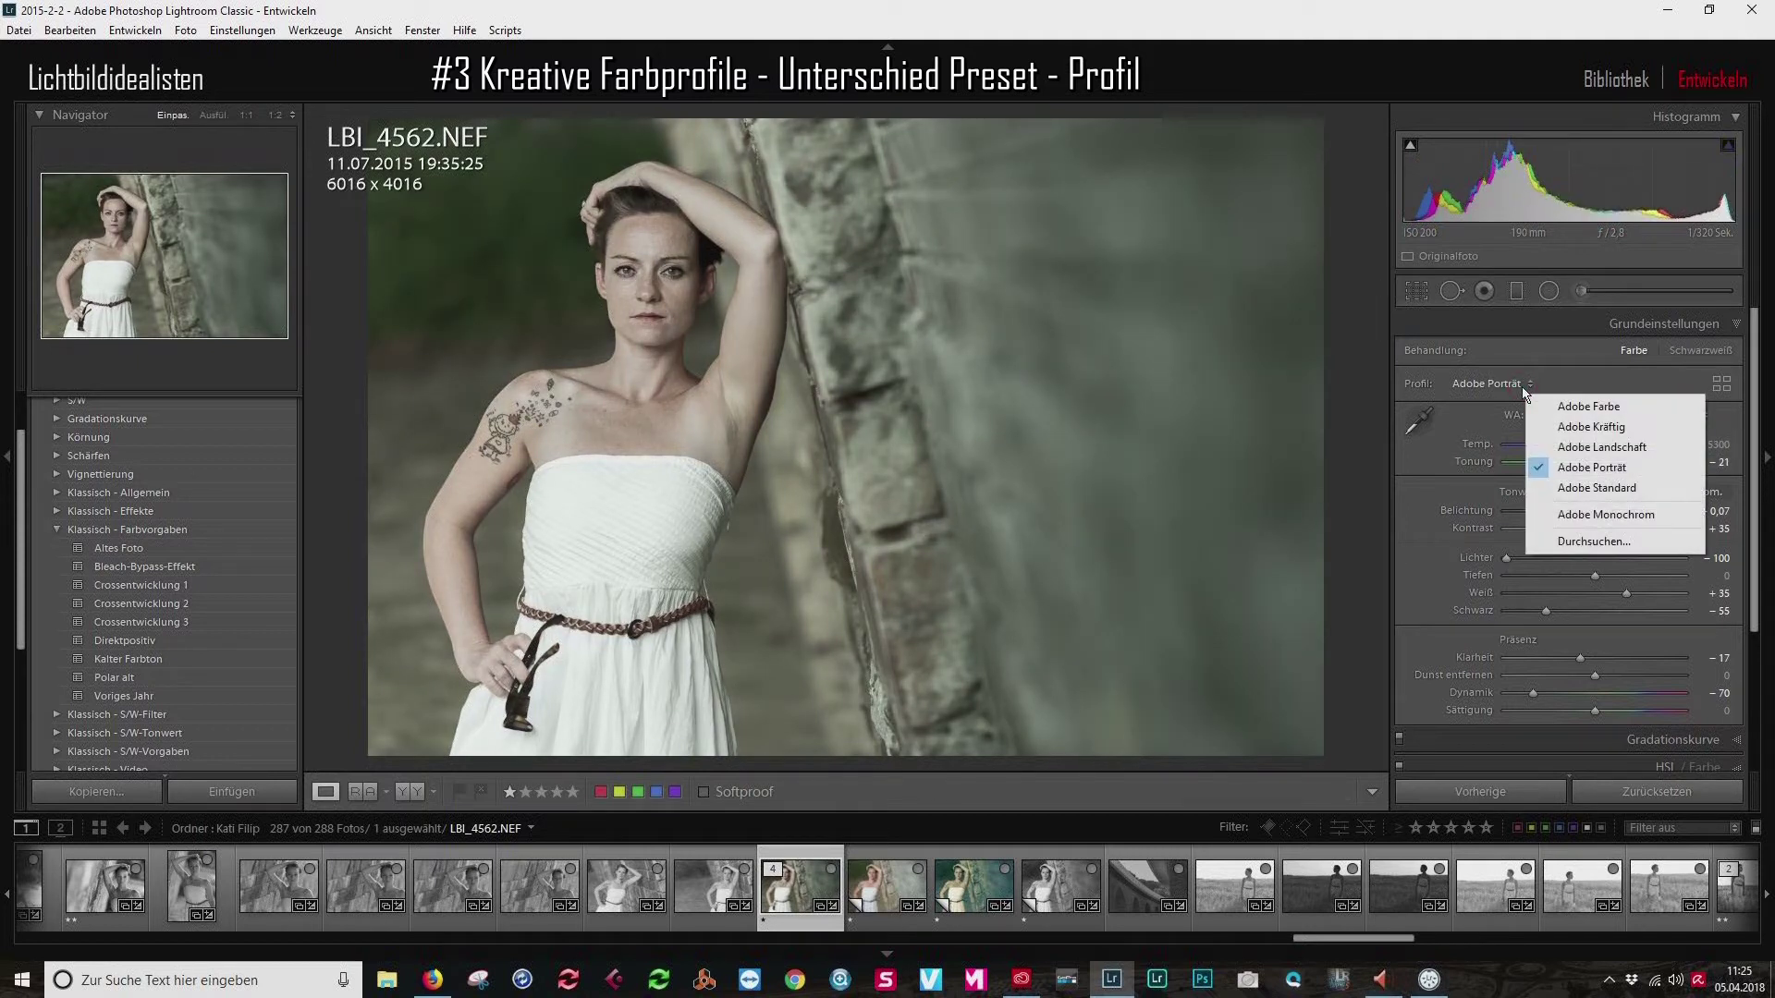
left_click(1577, 488)
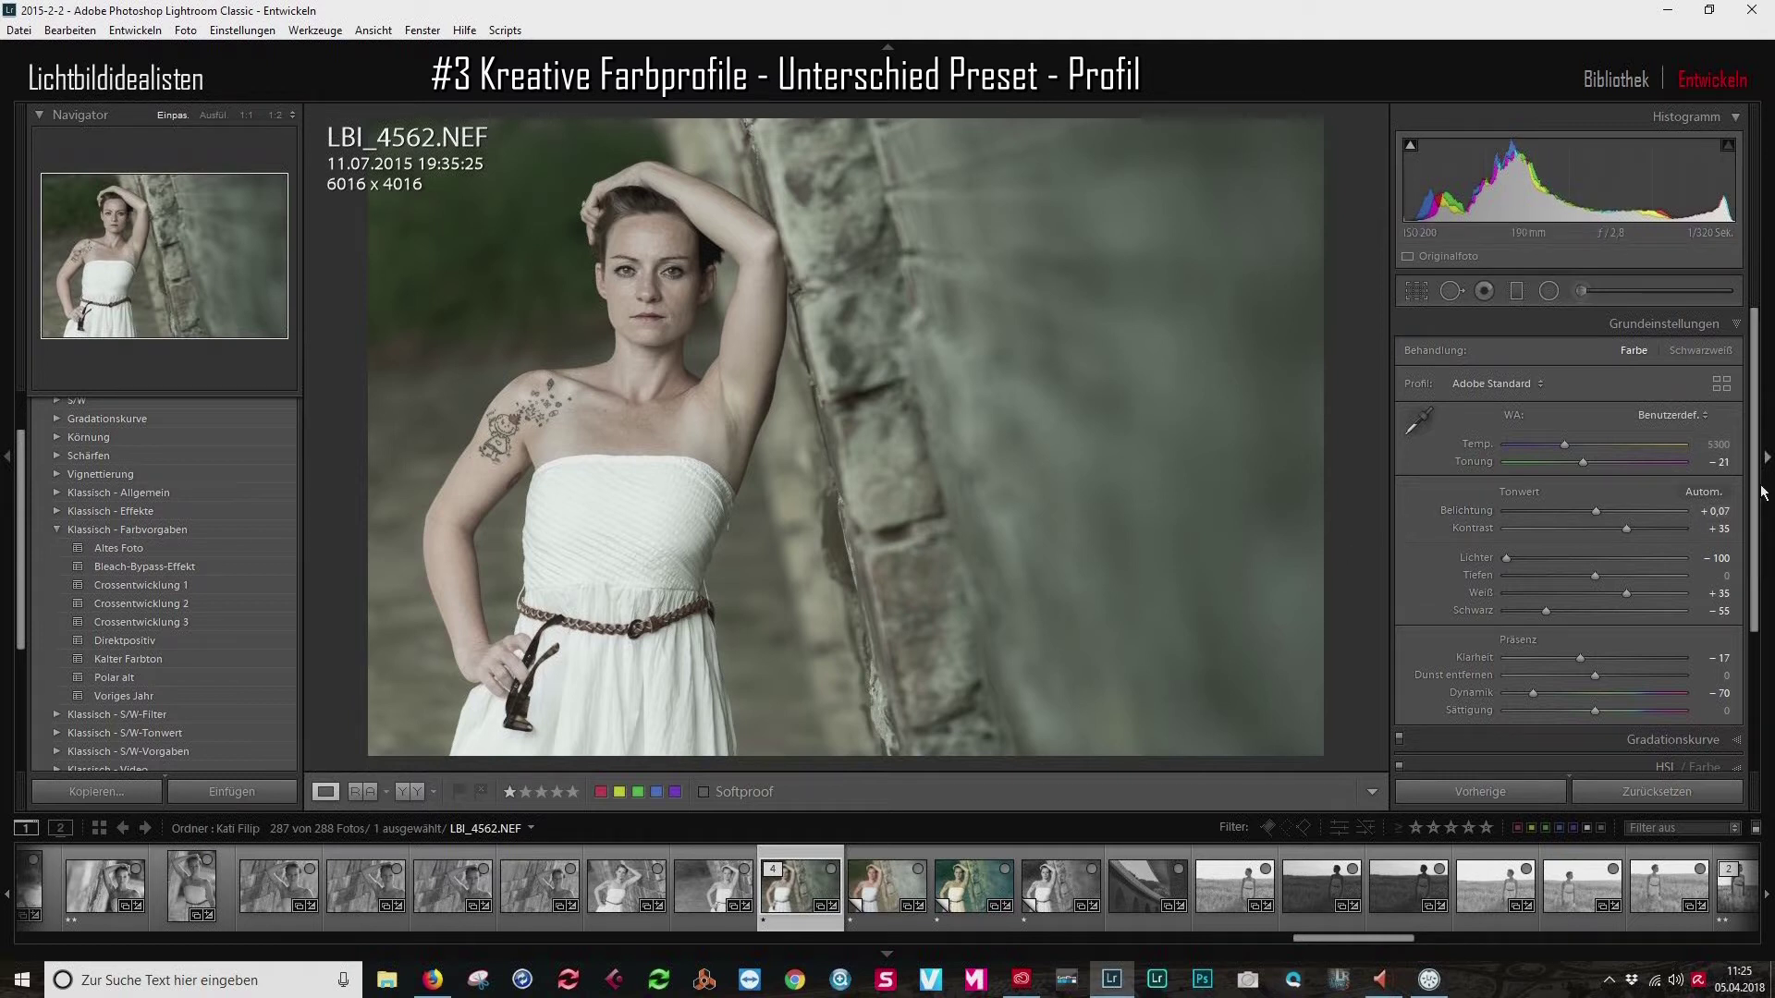
Switch the profile to Adobe Farbe, then settle on Adobe Porträt.
scroll(1756, 499, "down", 1)
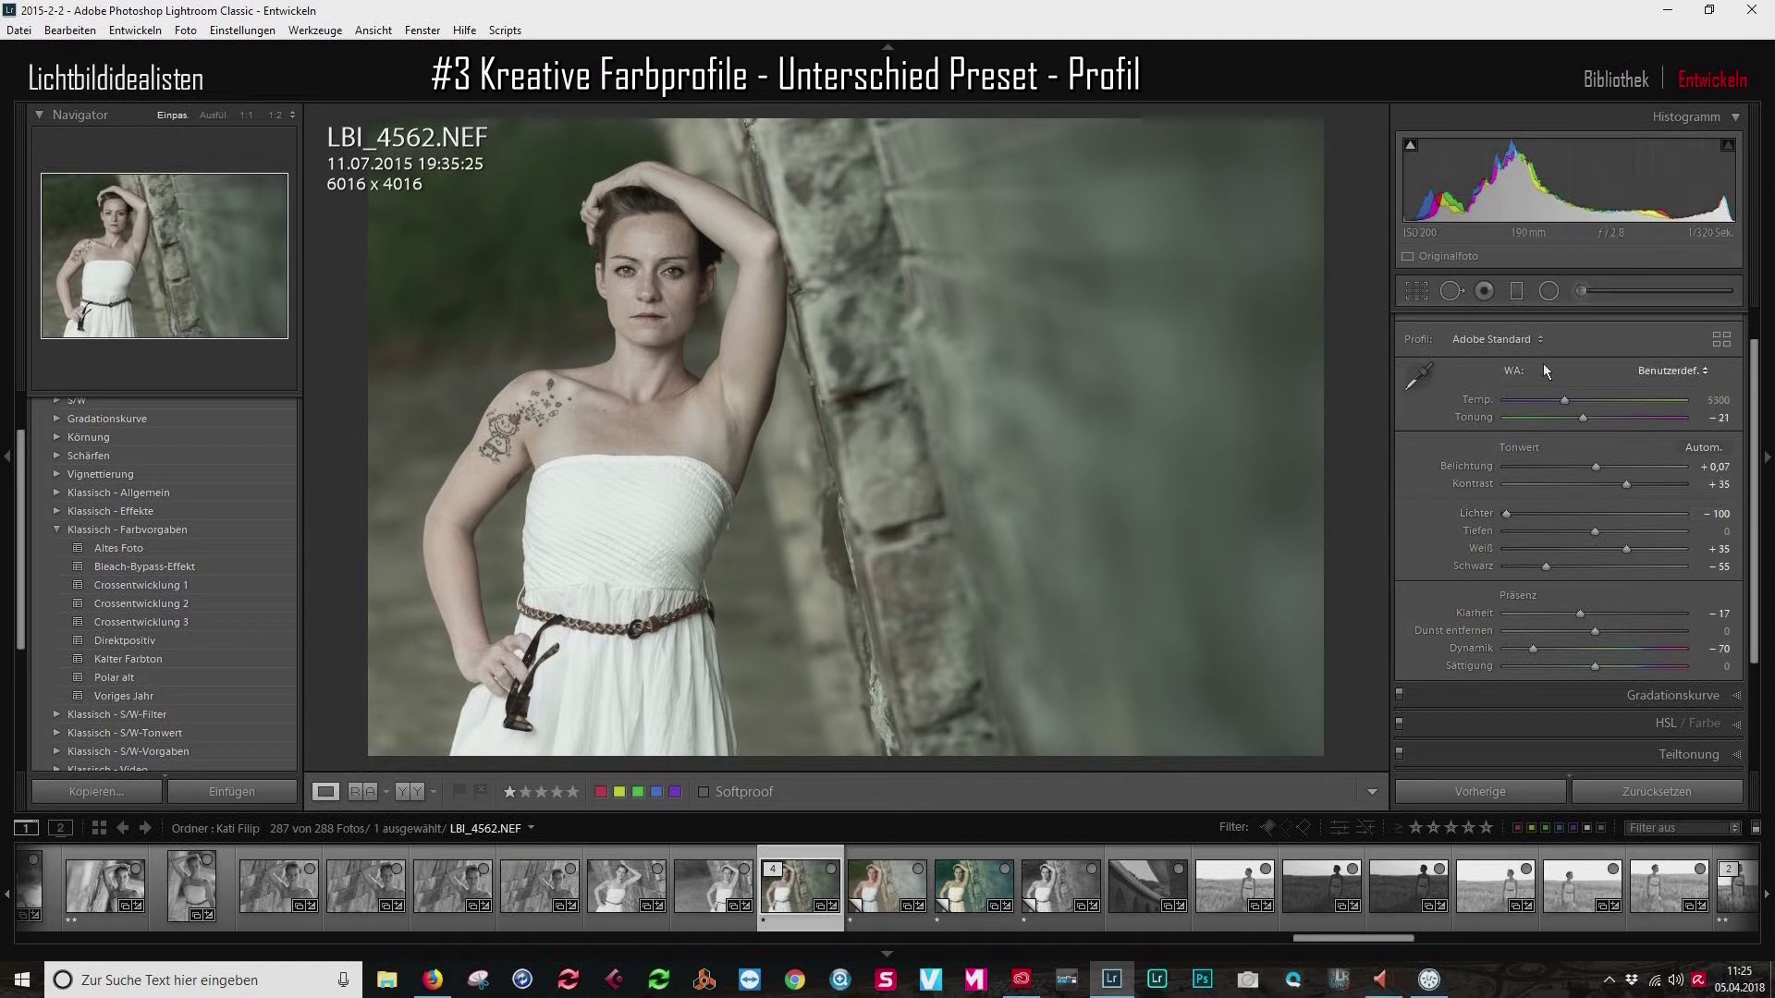
left_click(1531, 338)
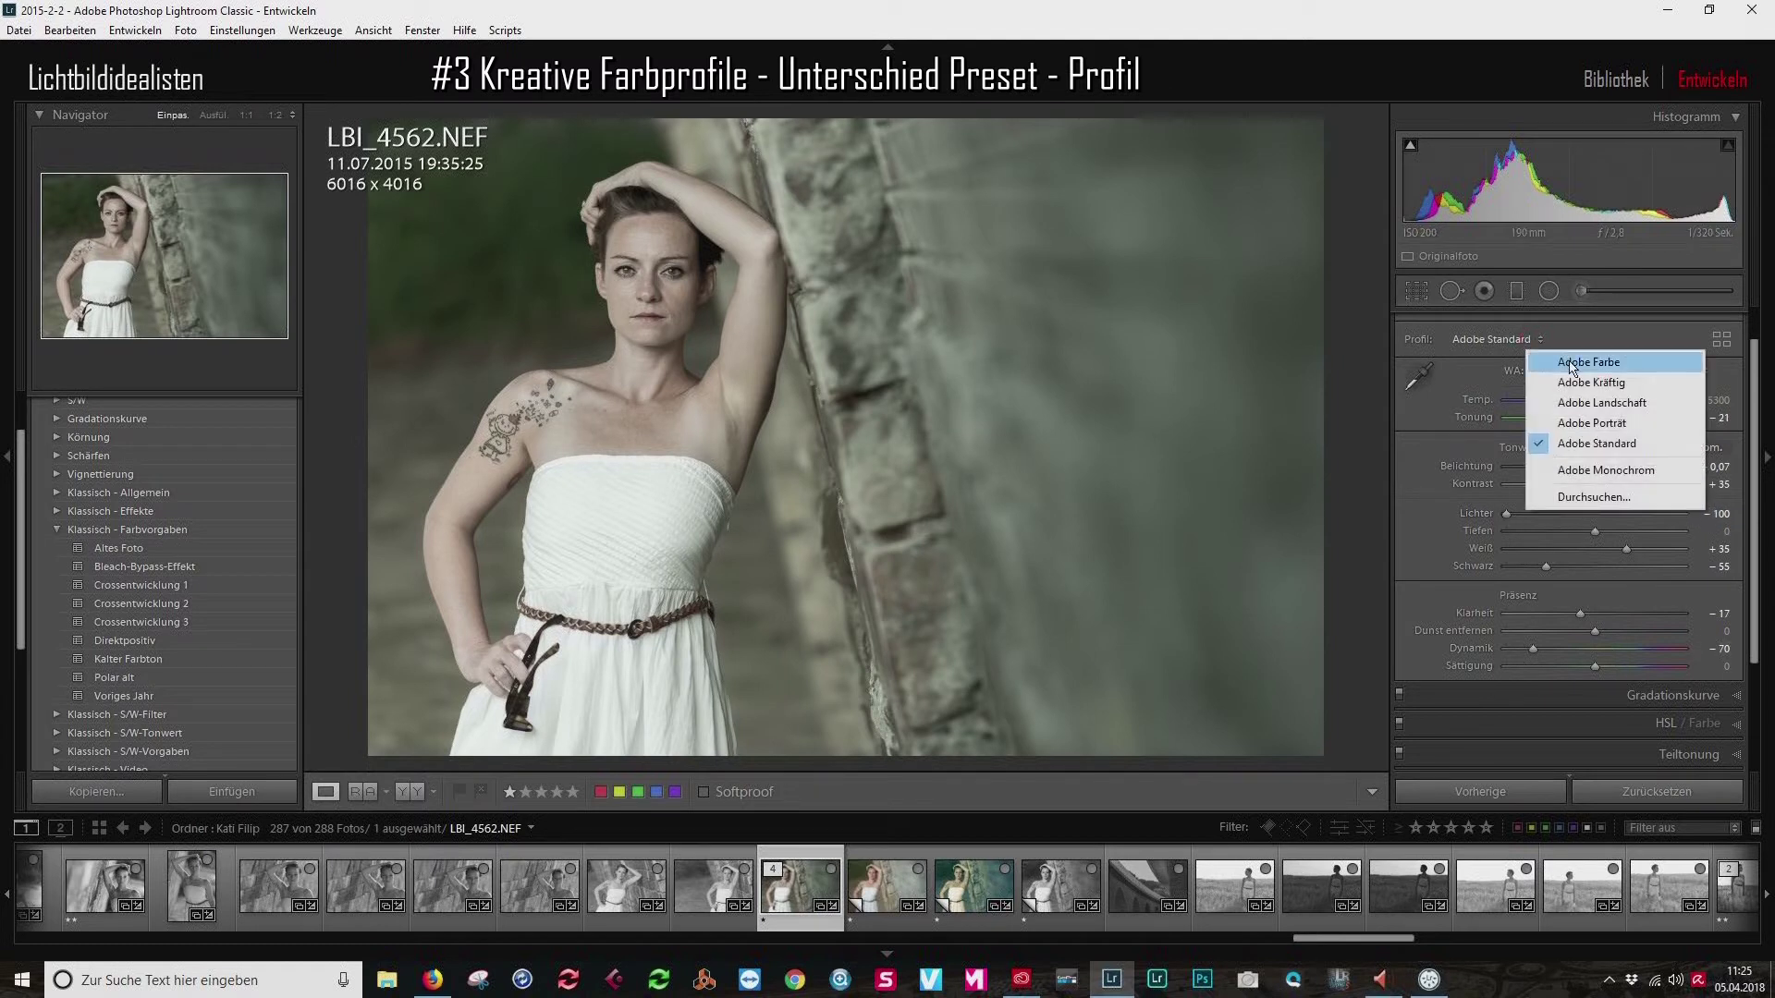
left_click(1572, 365)
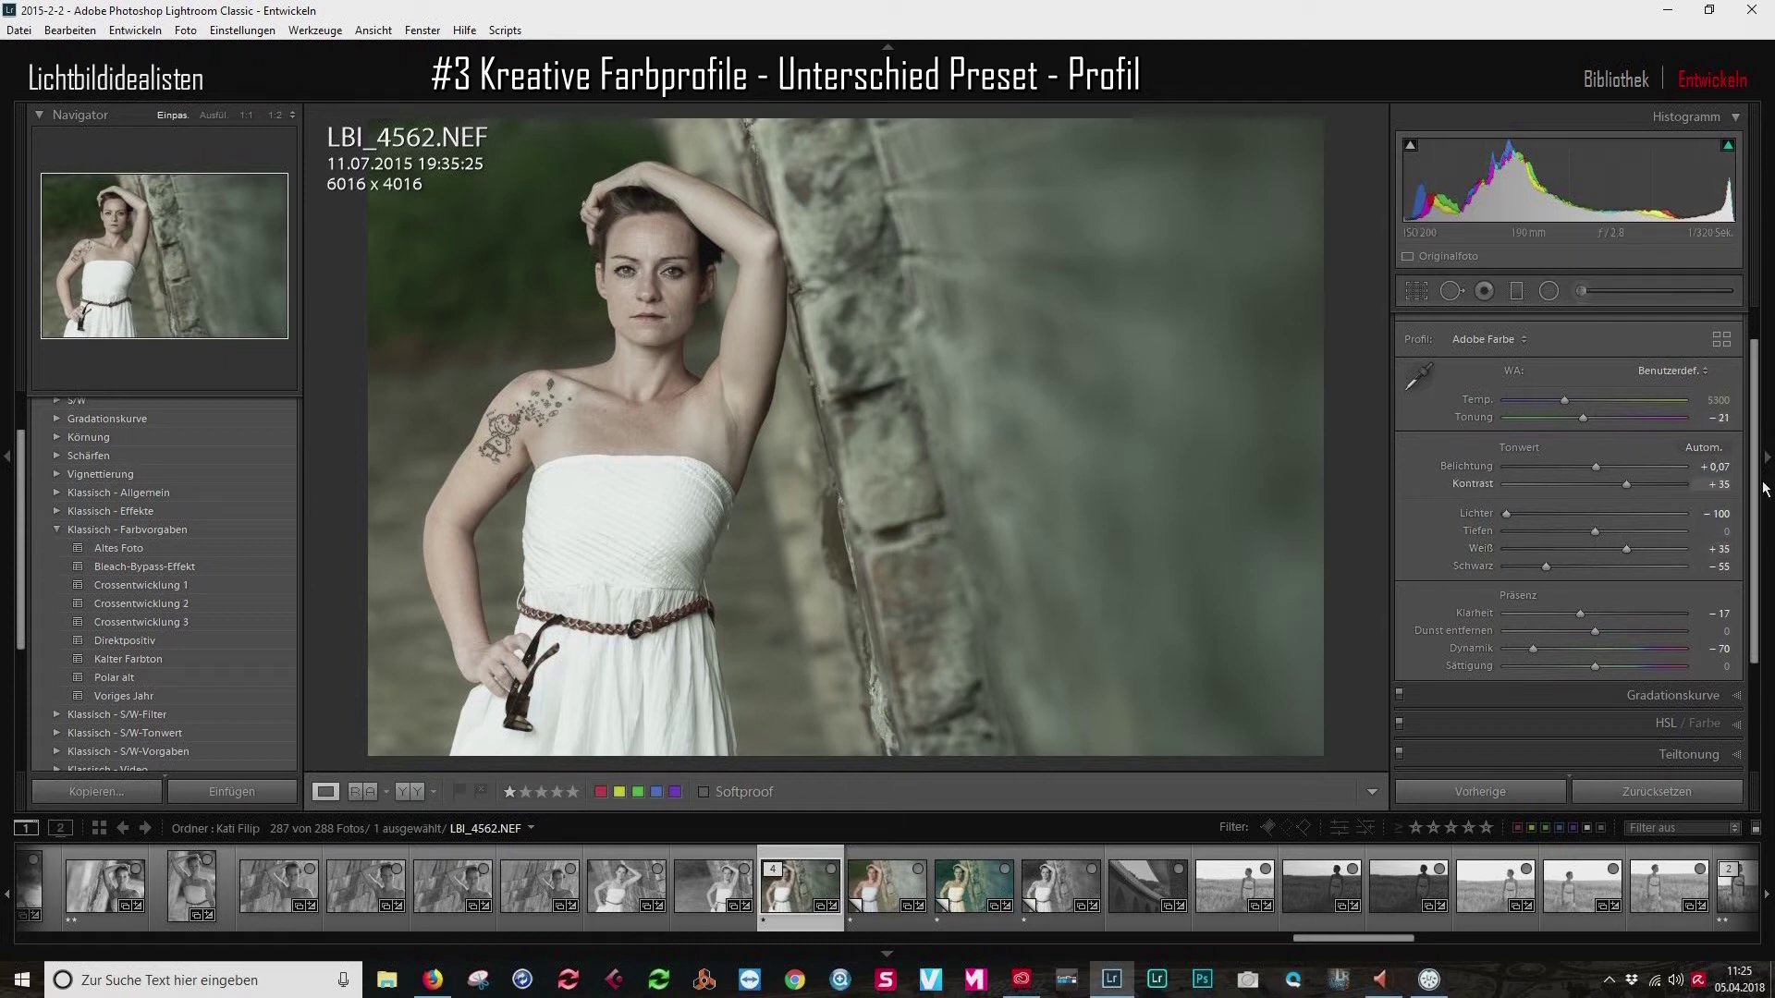
scroll(1742, 449, "up", 2)
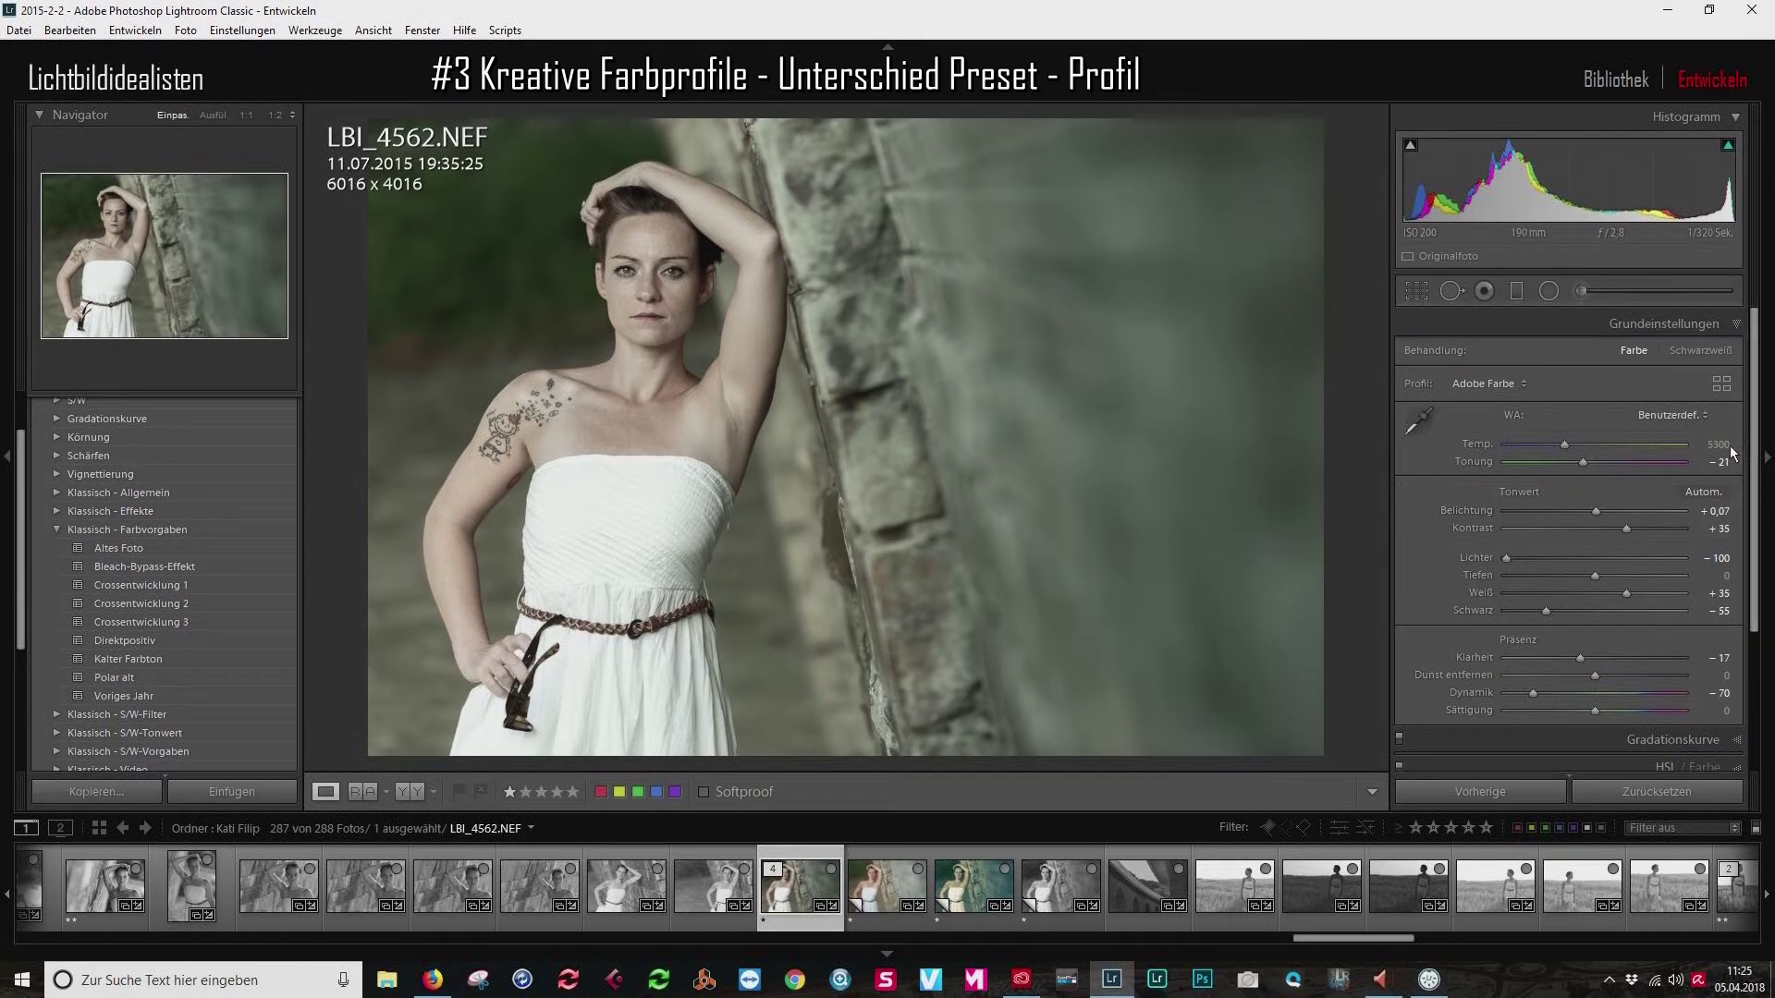
left_click(1505, 391)
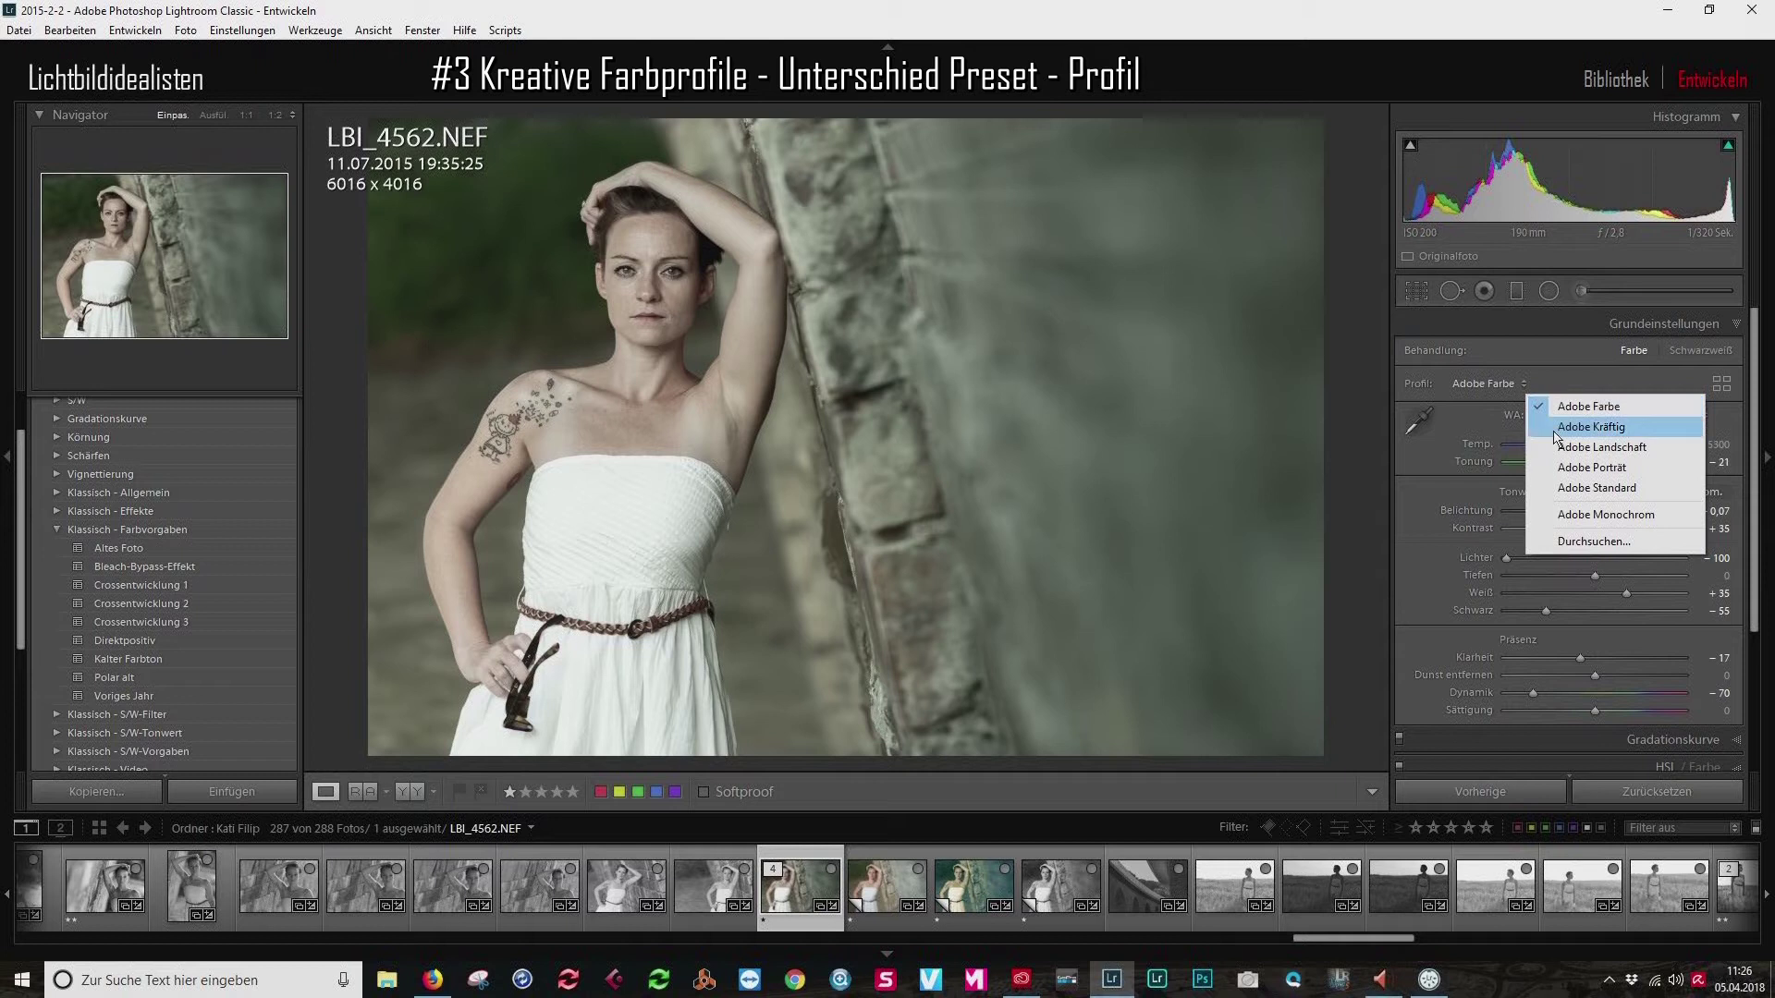
left_click(1591, 487)
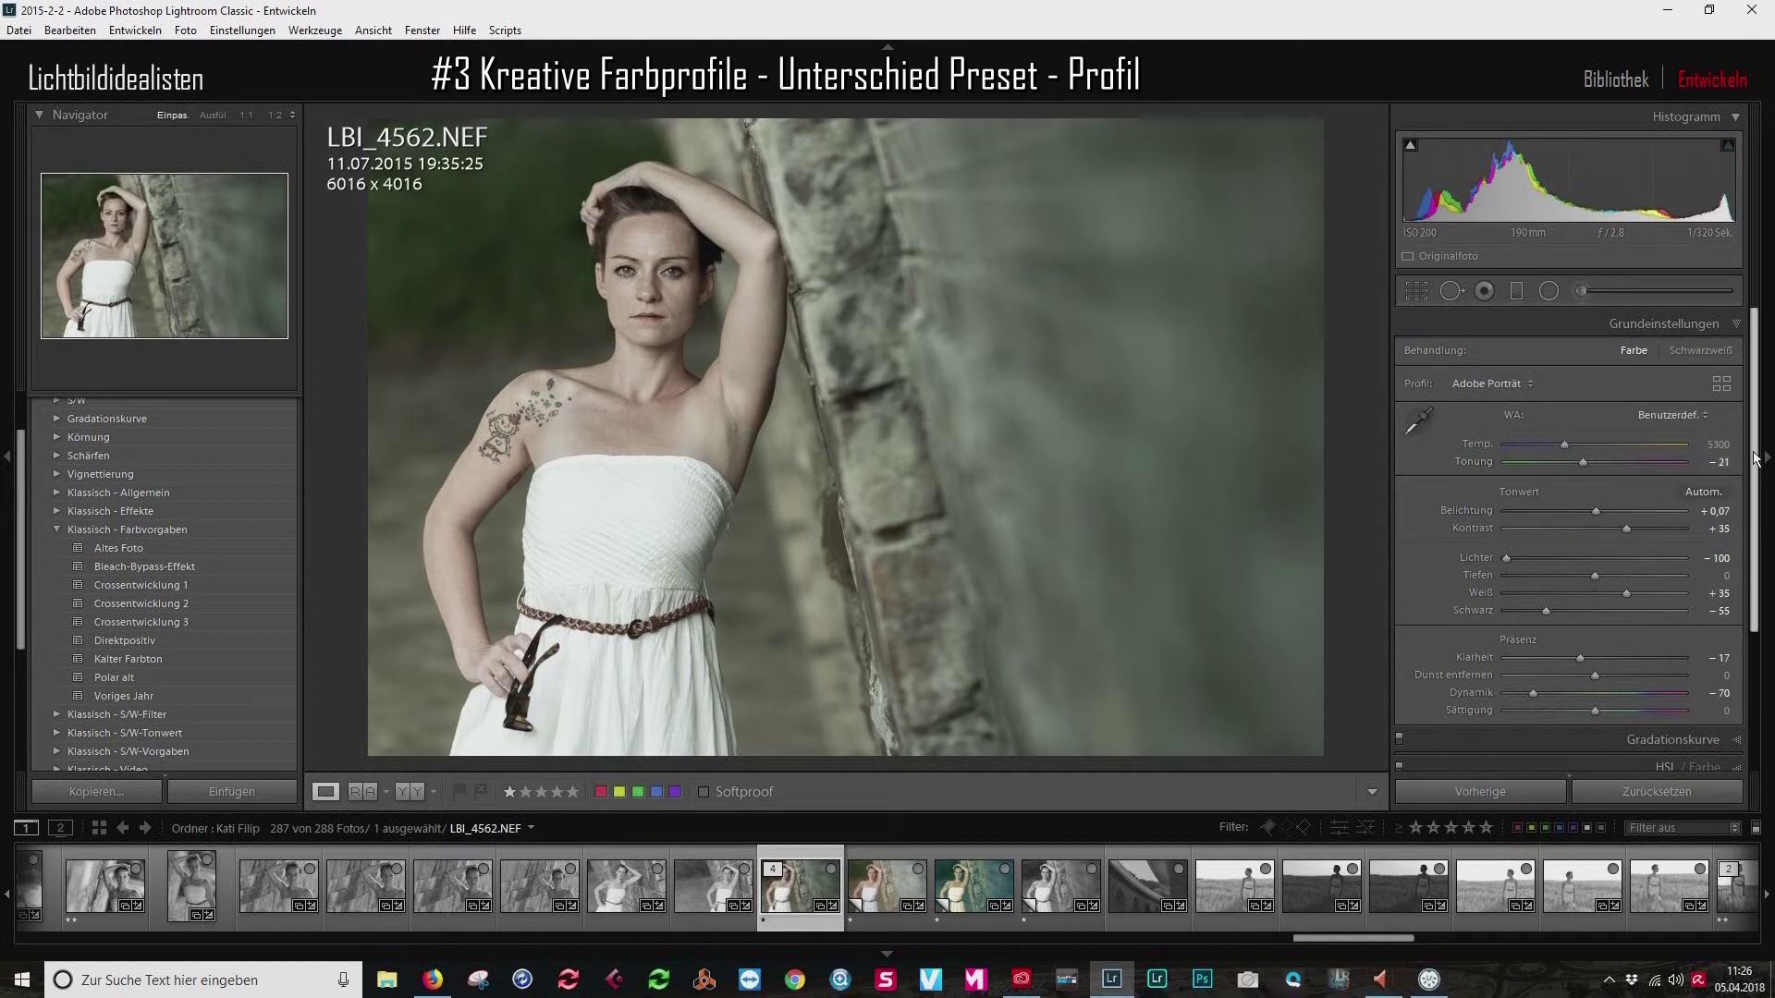
scroll(1758, 529, "down", 5)
scroll(1758, 530, "up", 4)
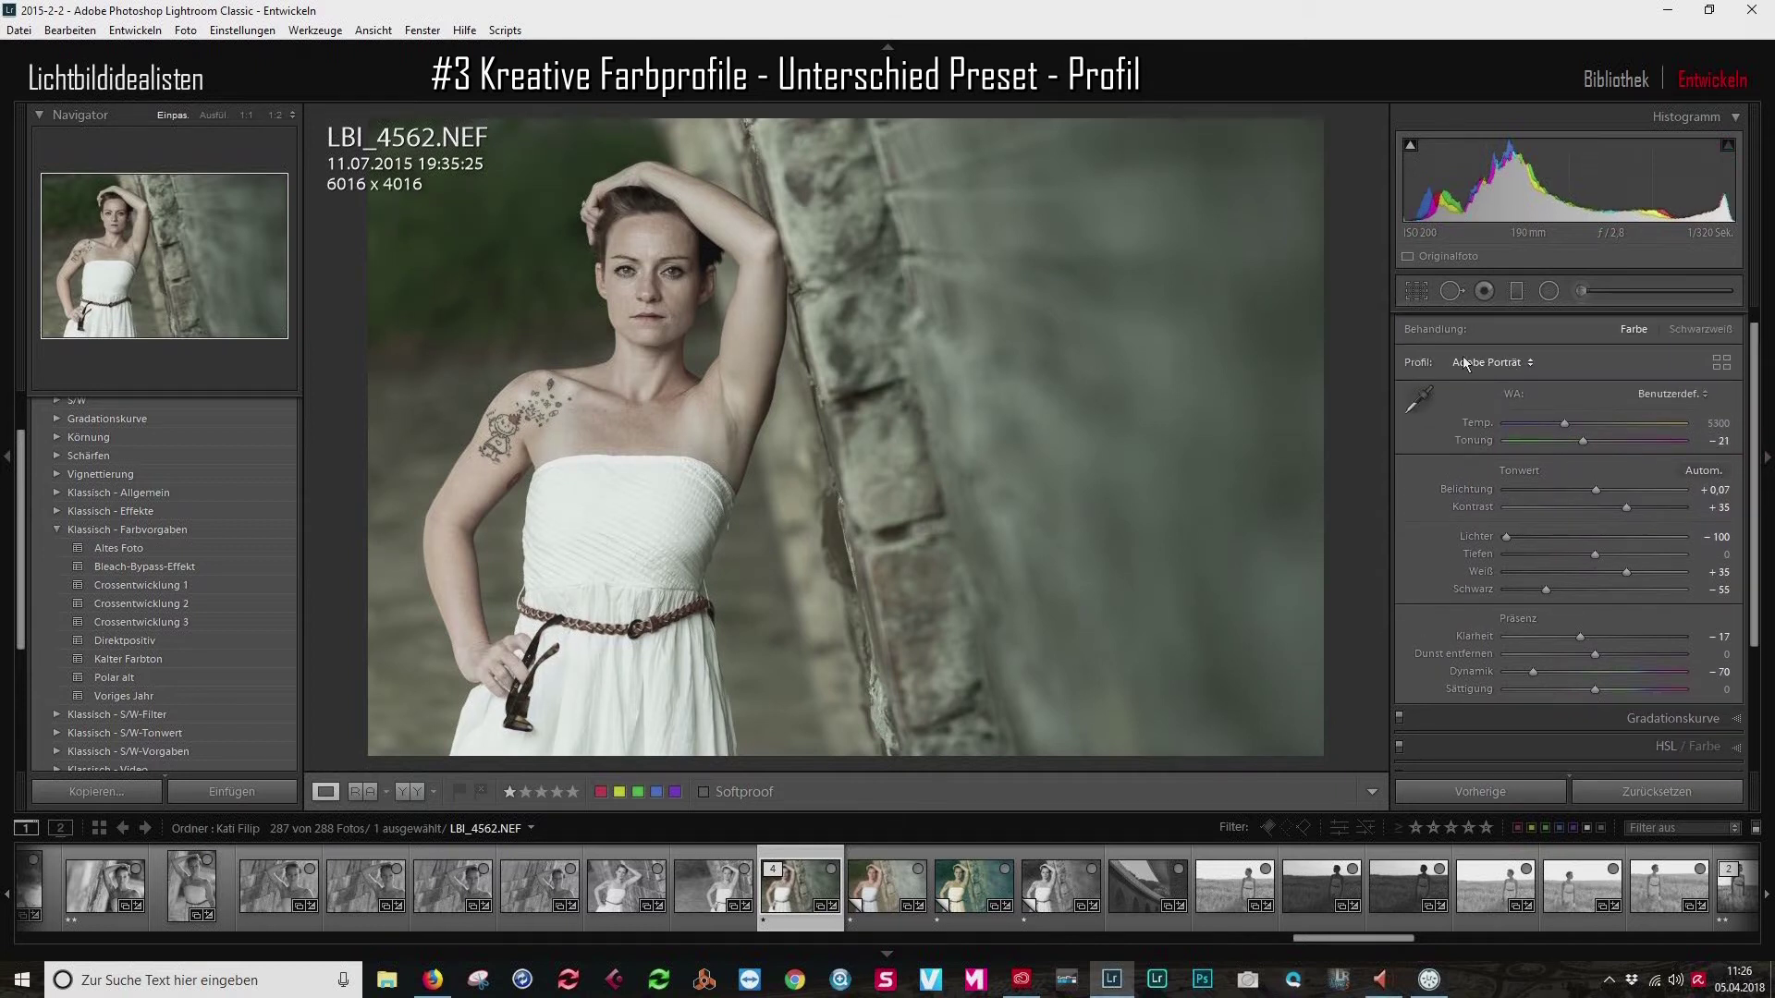
Open the Profile Browser and switch its thumbnails to Groß, then Raster view.
left_click(1721, 362)
left_click_drag(1749, 416, 1749, 422)
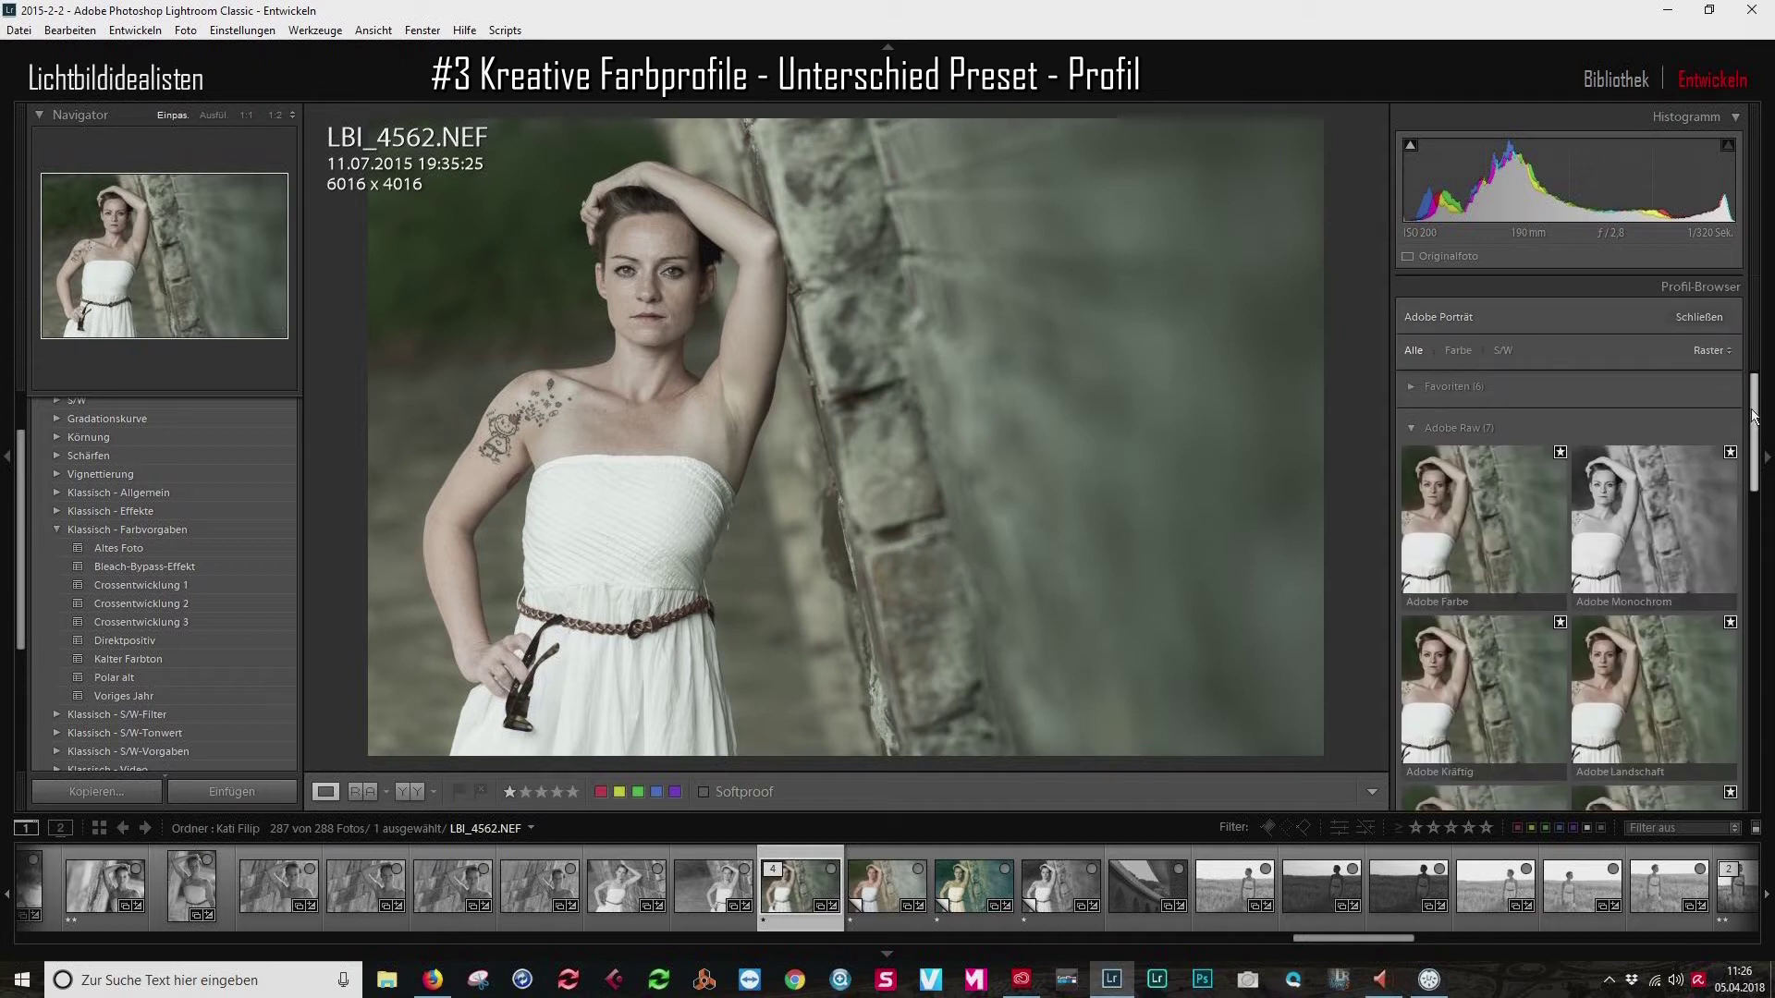
left_click(1723, 351)
left_click(1705, 392)
left_click(1710, 350)
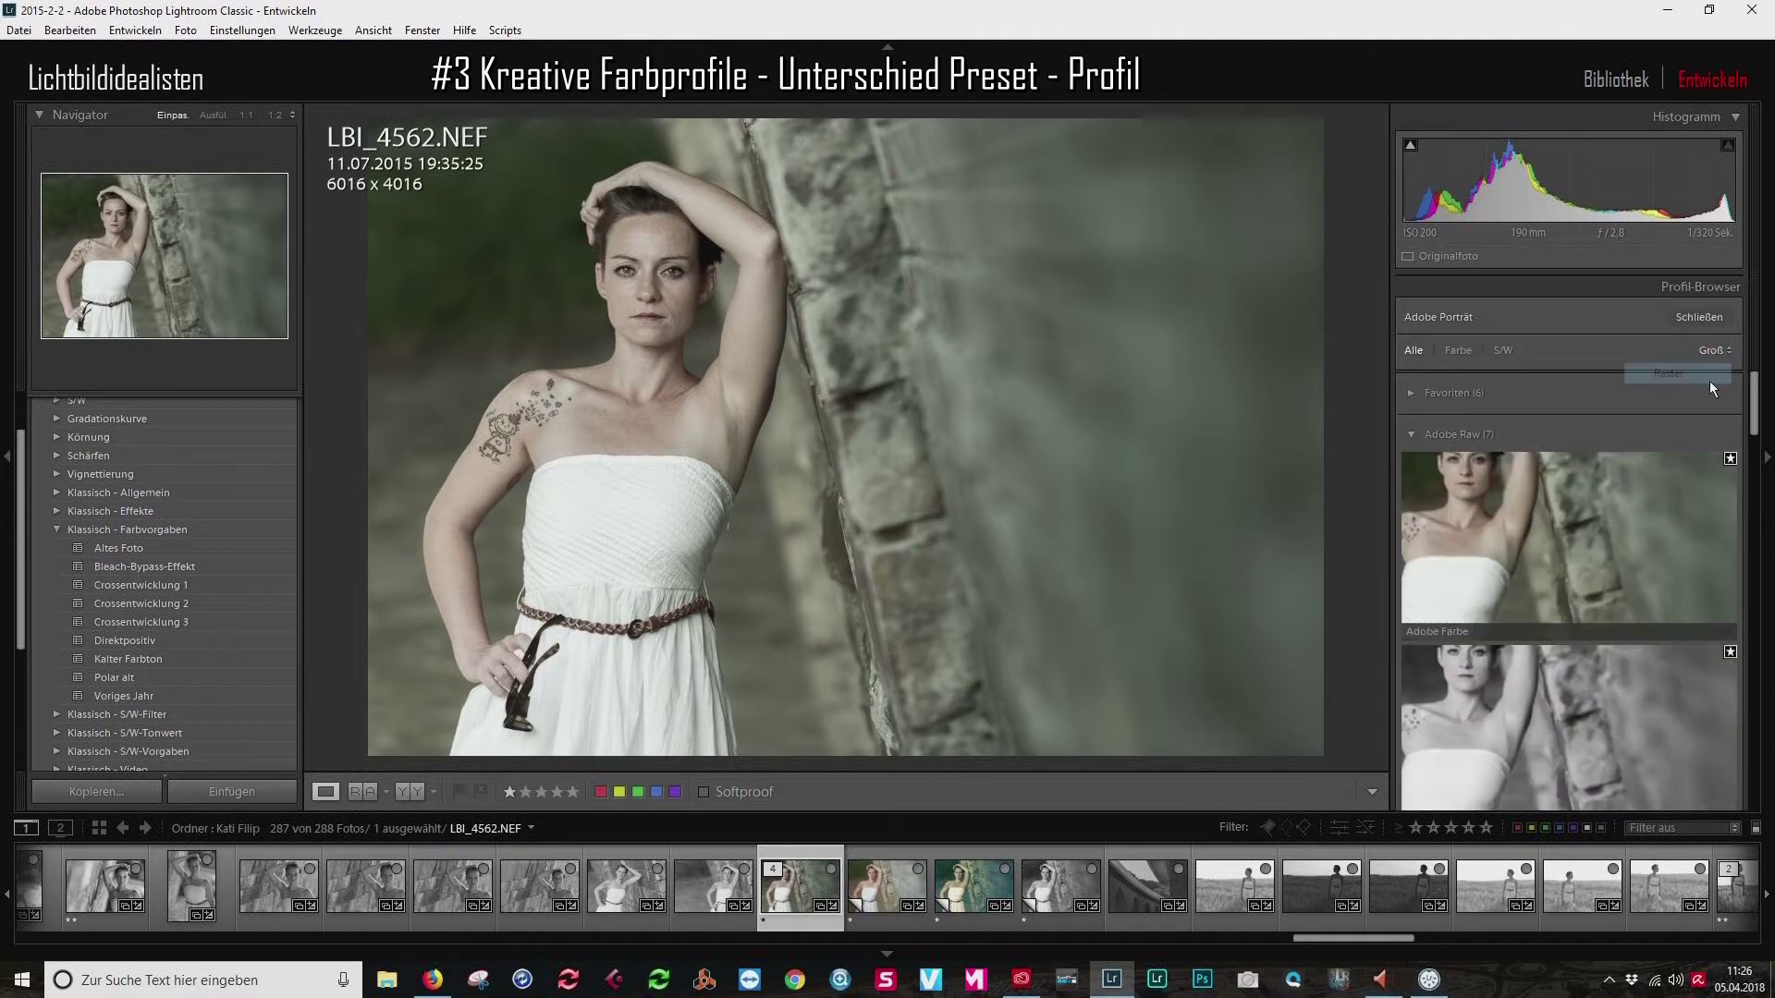
scroll(1749, 460, "down", 2)
left_click_drag(1752, 478, 1666, 368)
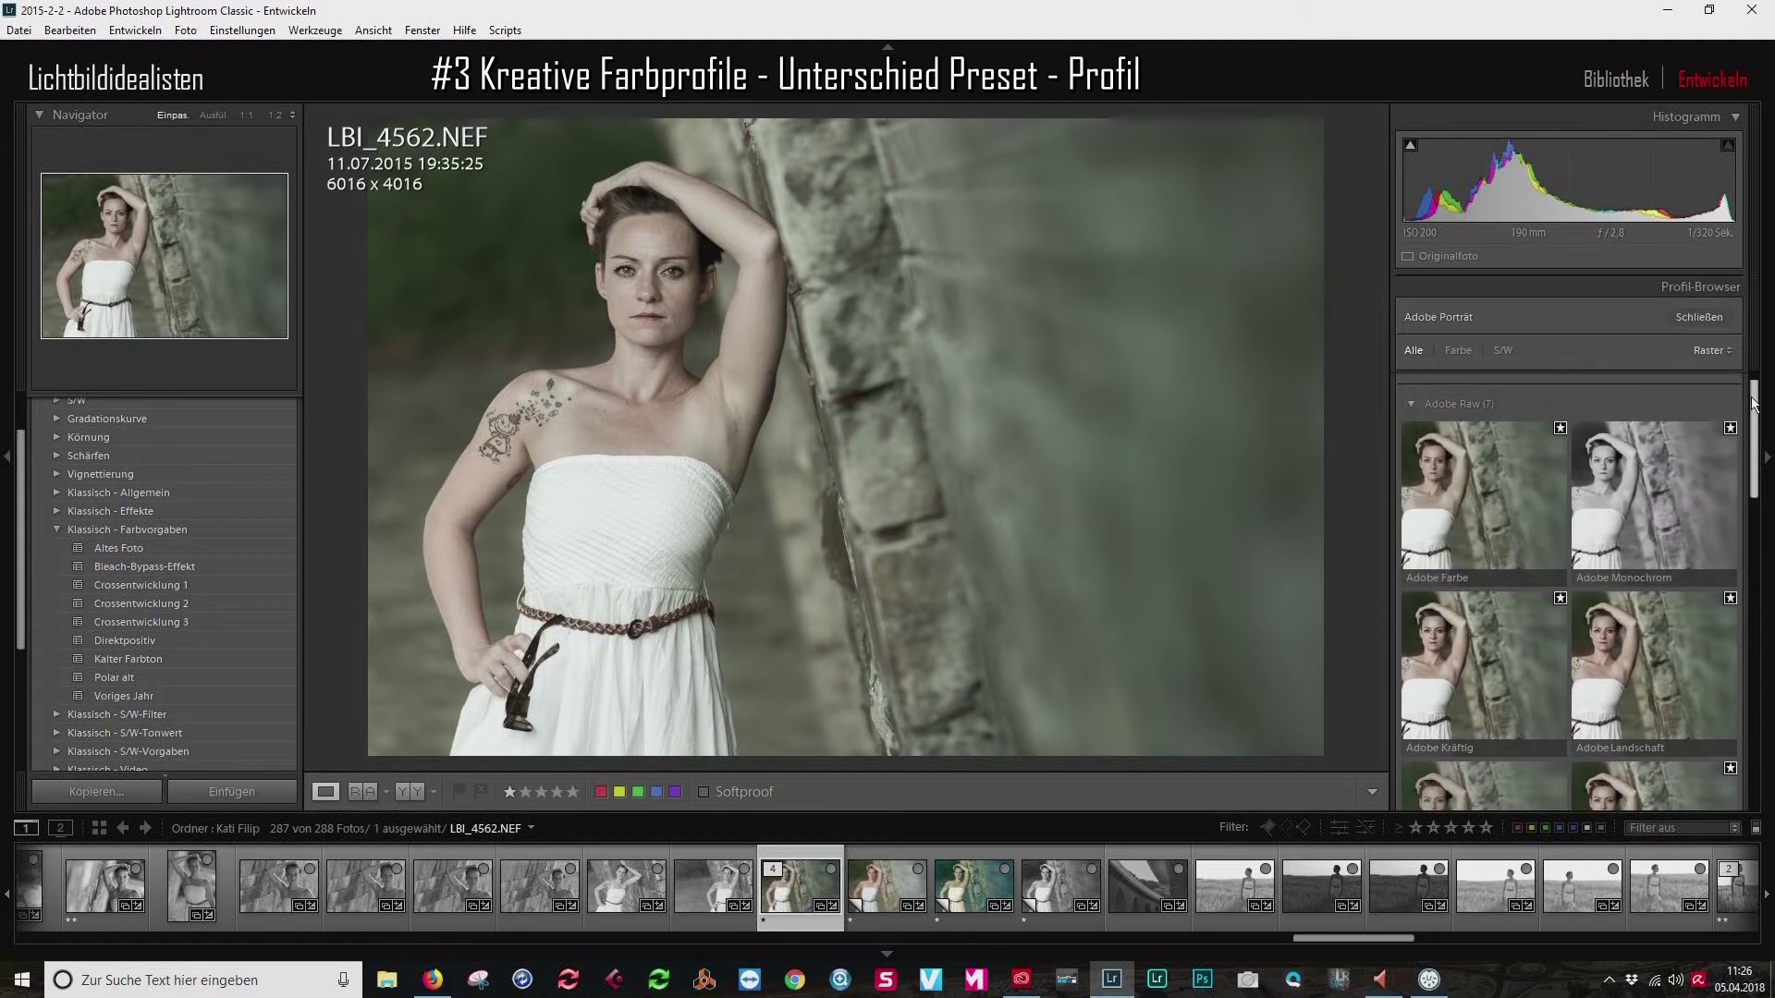
Filter the Profile Browser to Farbe, collapse Adobe Raw and expand Künstlerisch.
left_click(1459, 352)
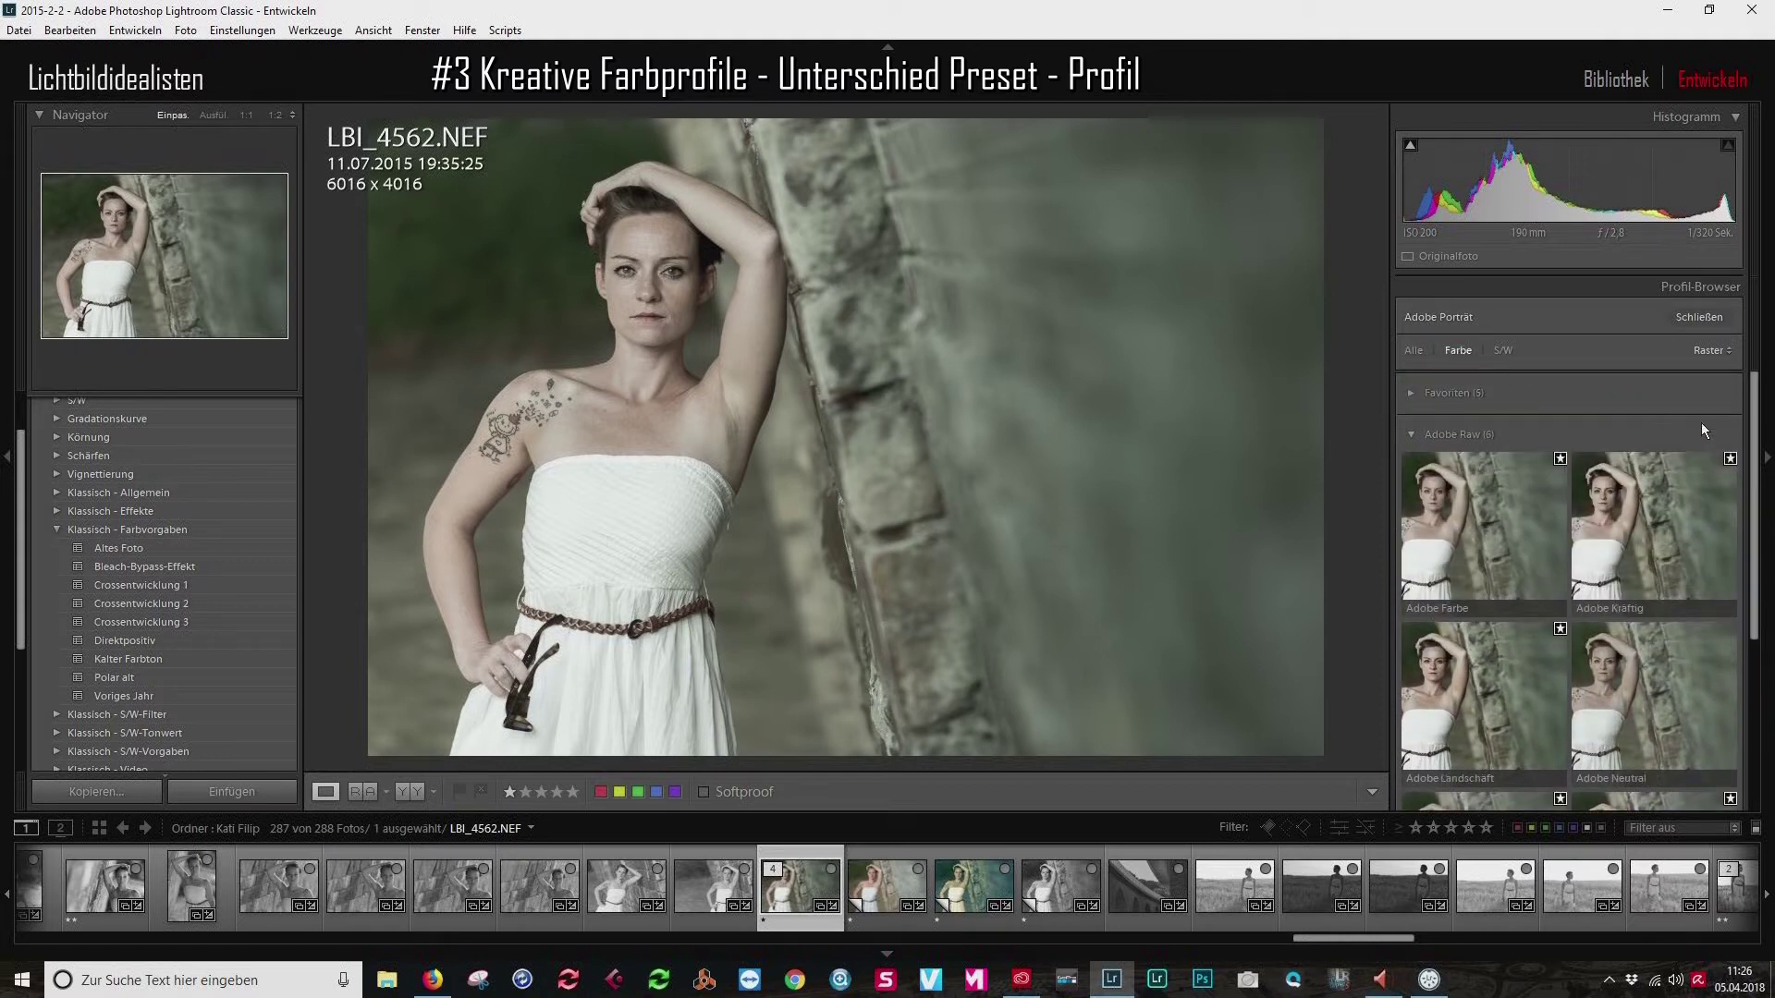
left_click(1414, 407)
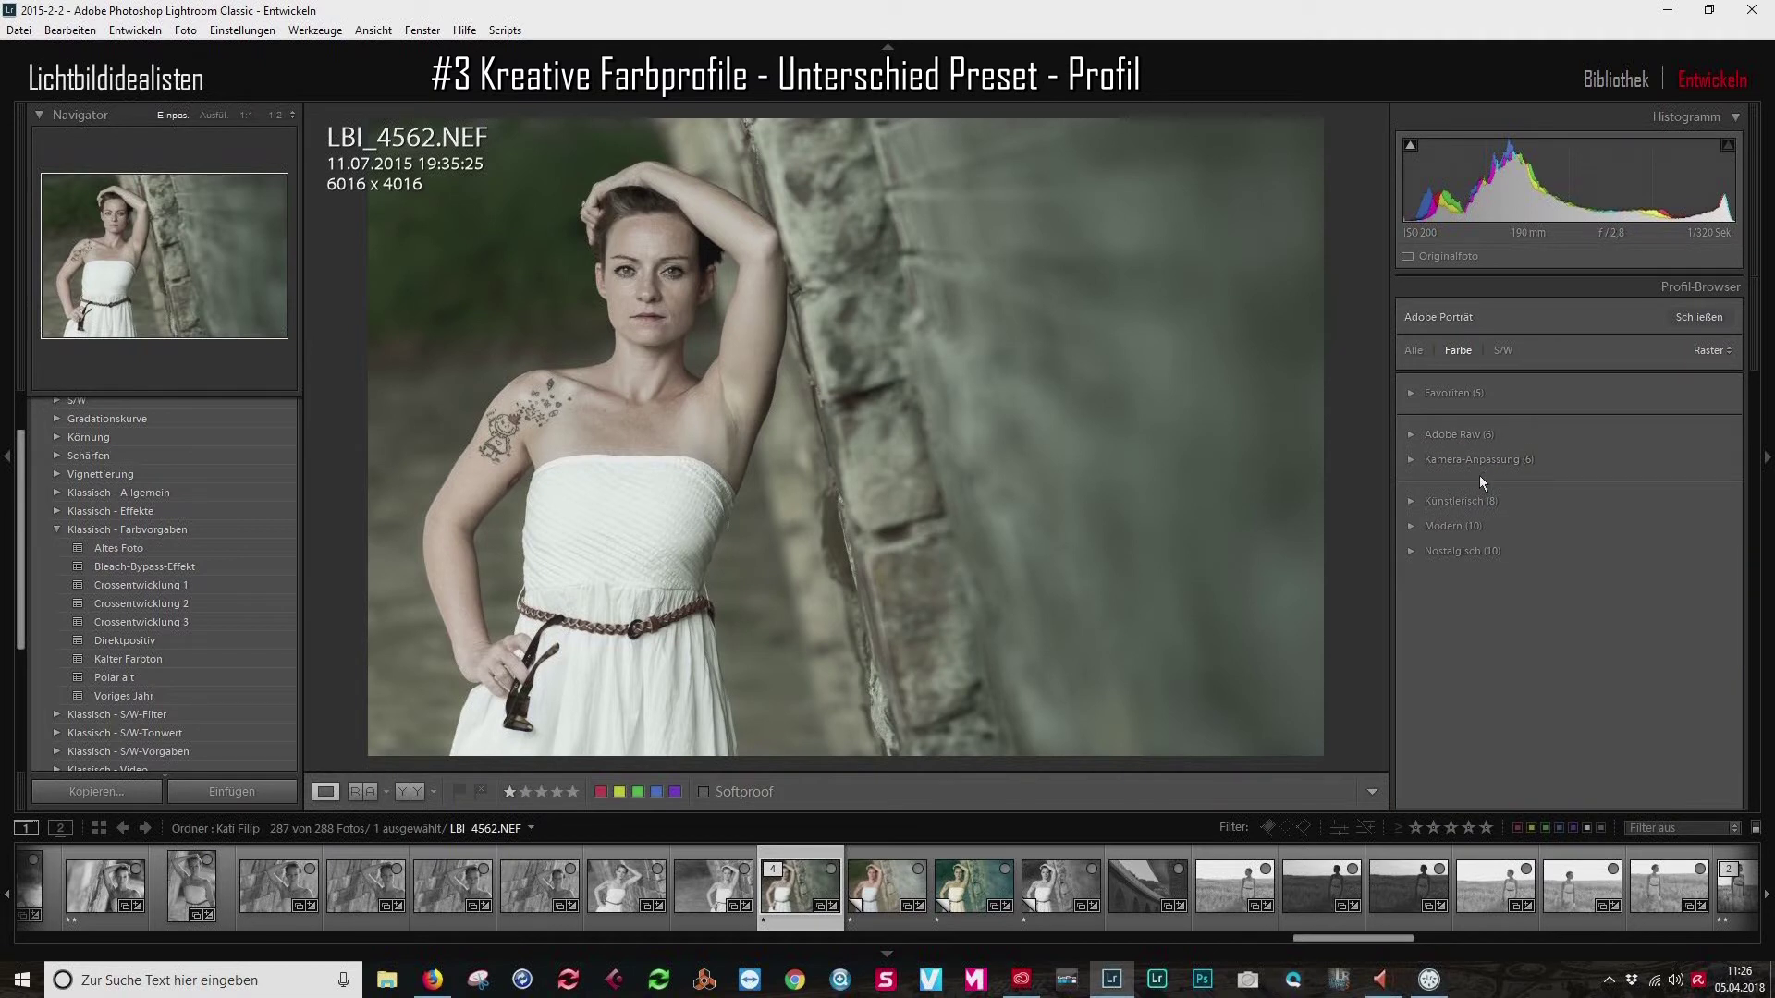
left_click(1412, 502)
scroll(1750, 480, "down", 1)
scroll(1750, 480, "down", 2)
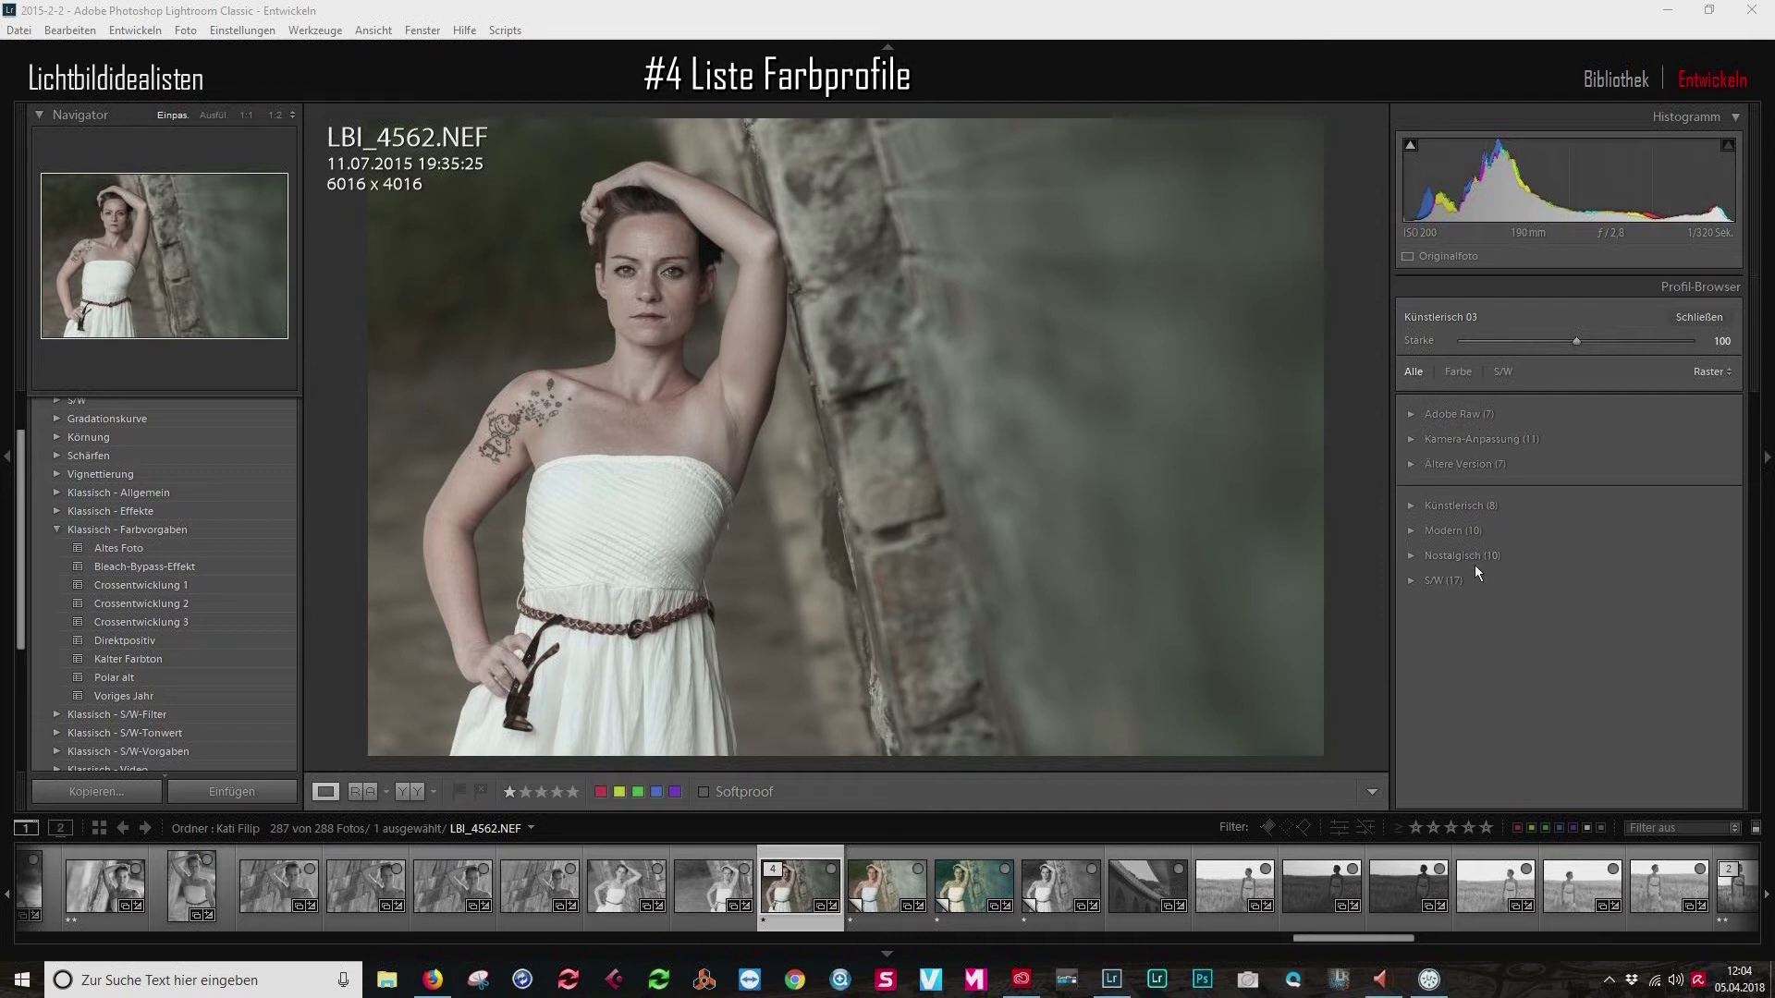
Expand and collapse the Adobe Raw and Kamera-Anpassung profile groups.
left_click(1410, 416)
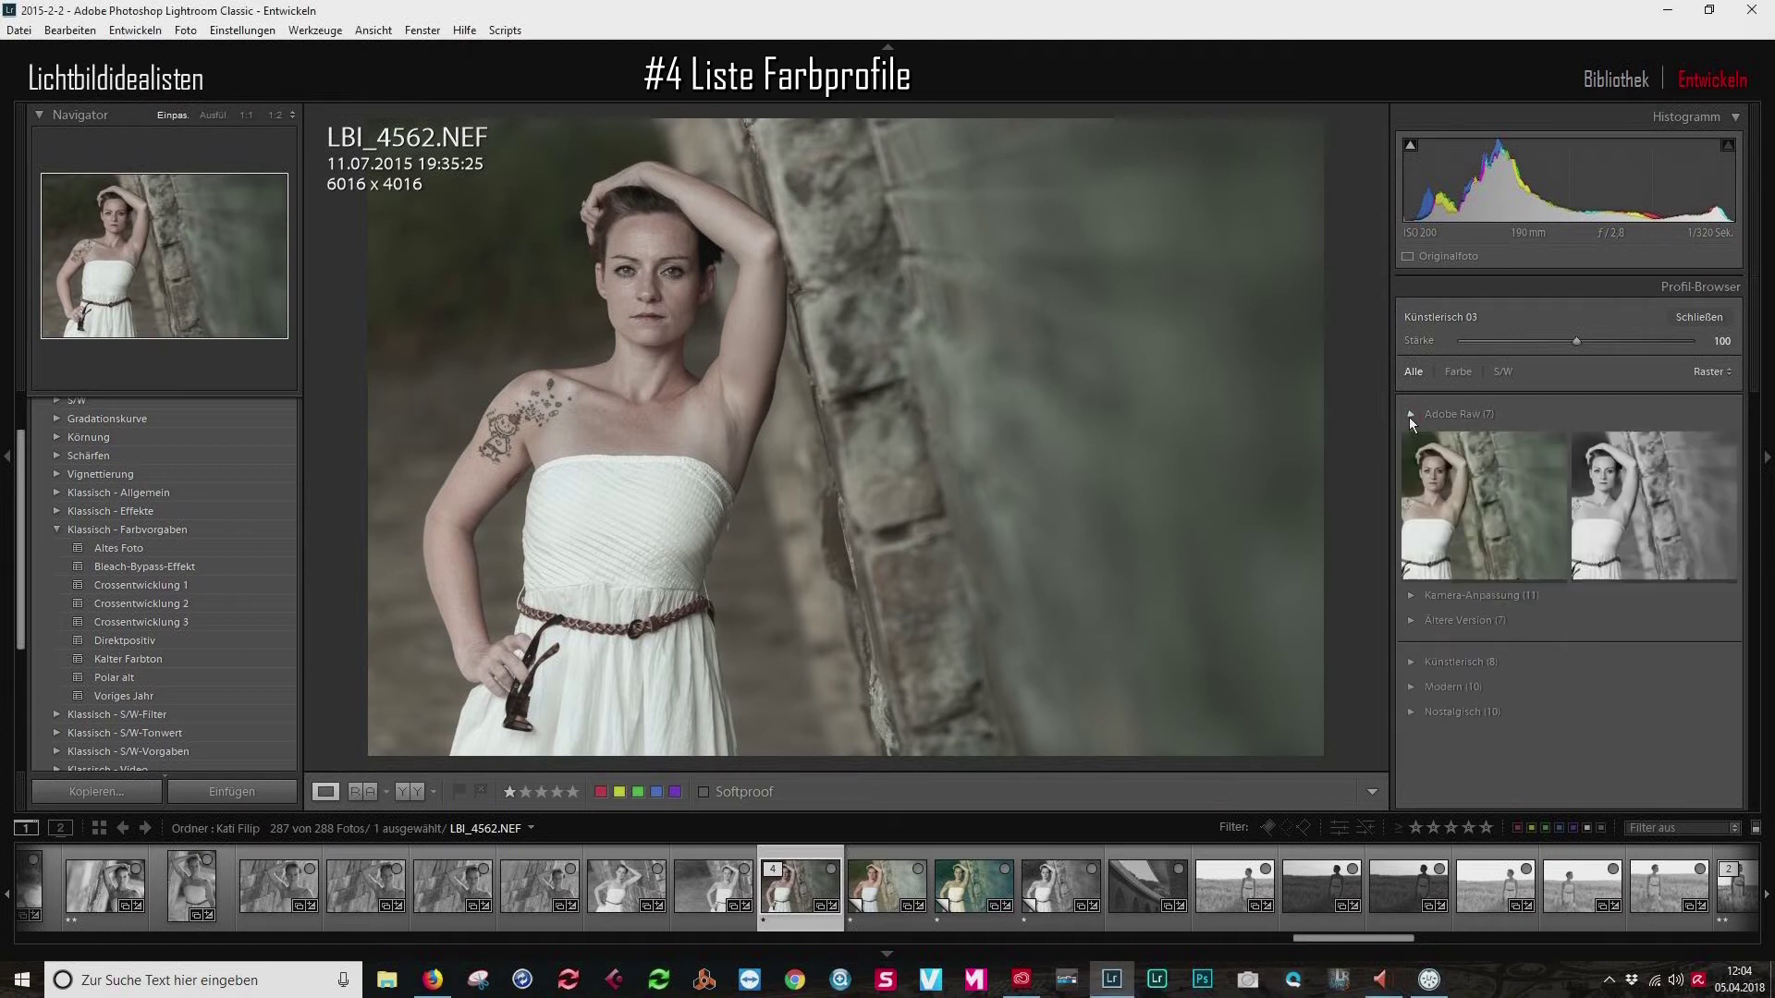
left_click(1410, 416)
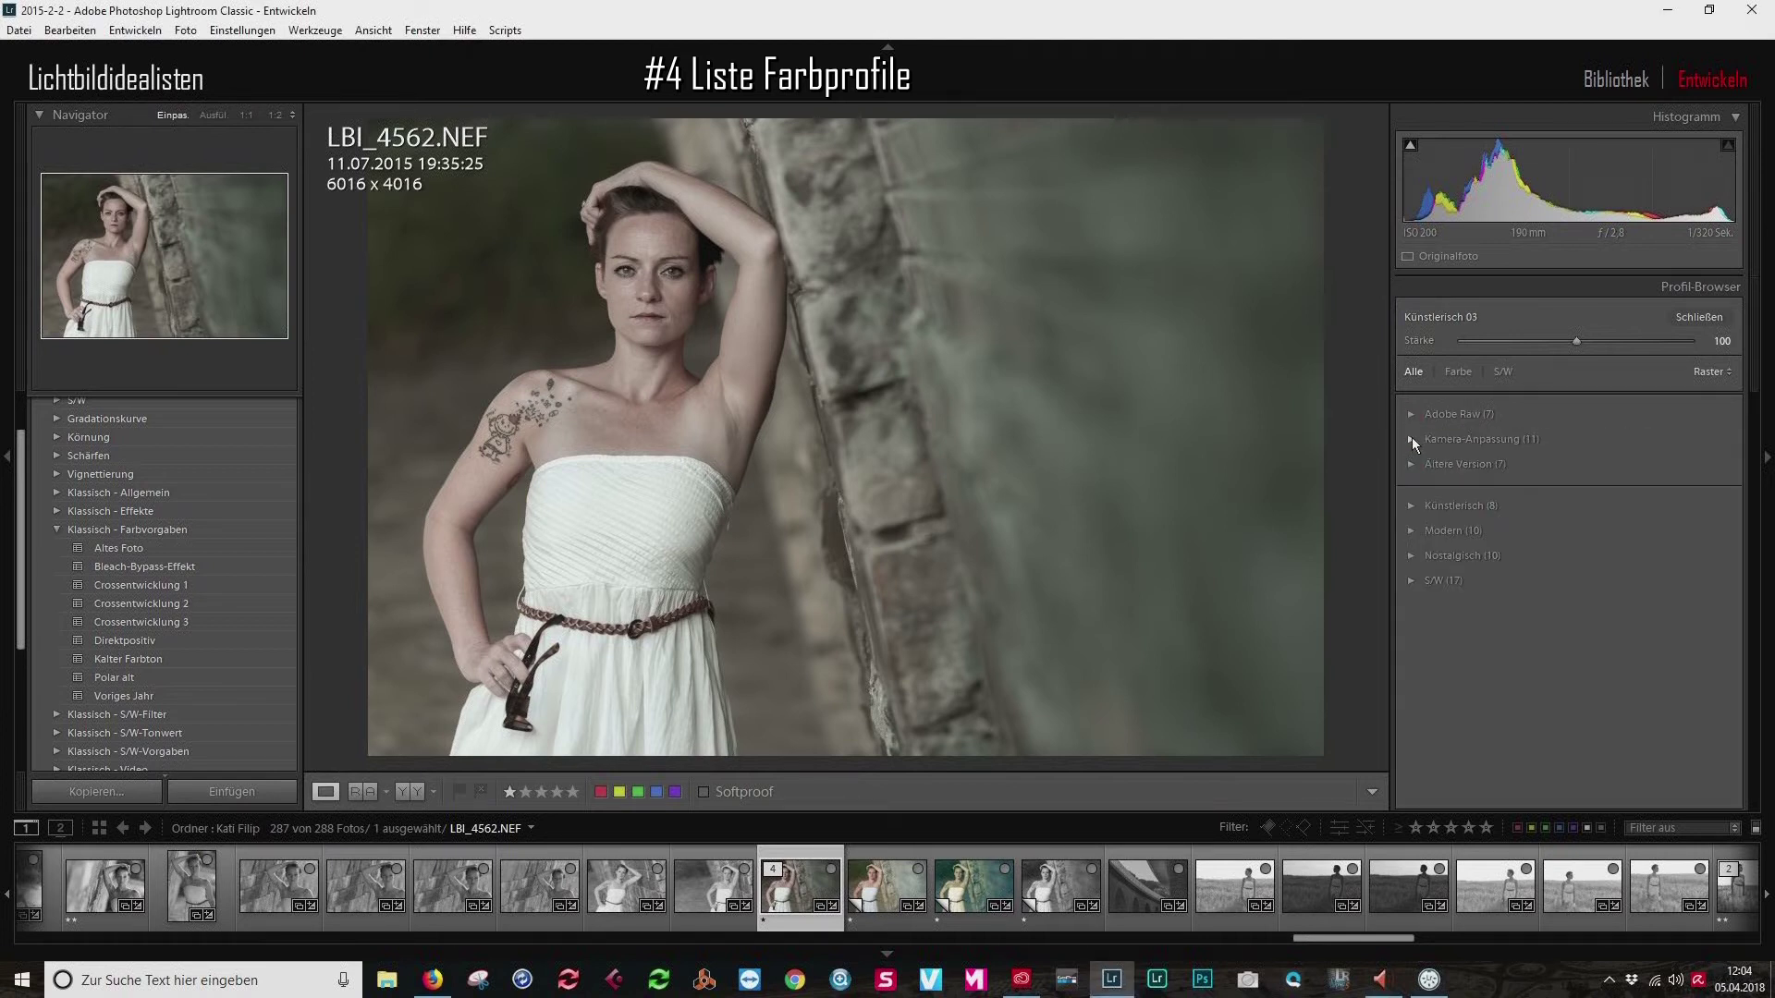
left_click(1412, 437)
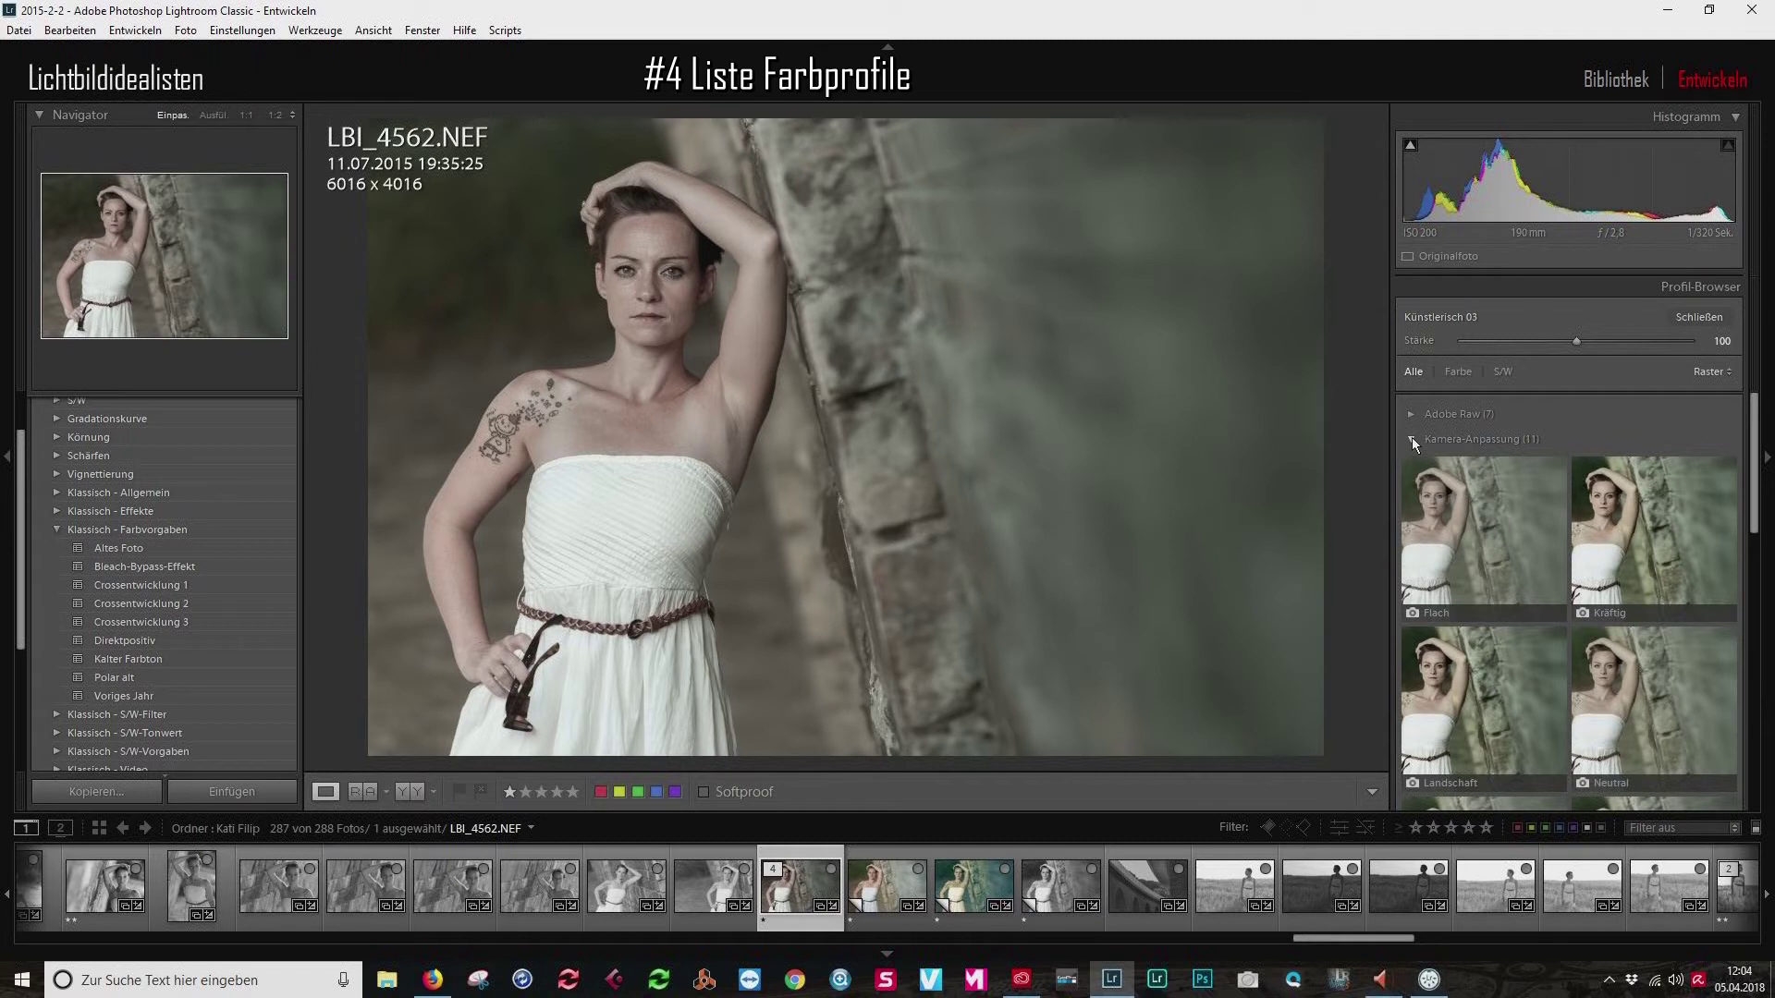
left_click(1412, 439)
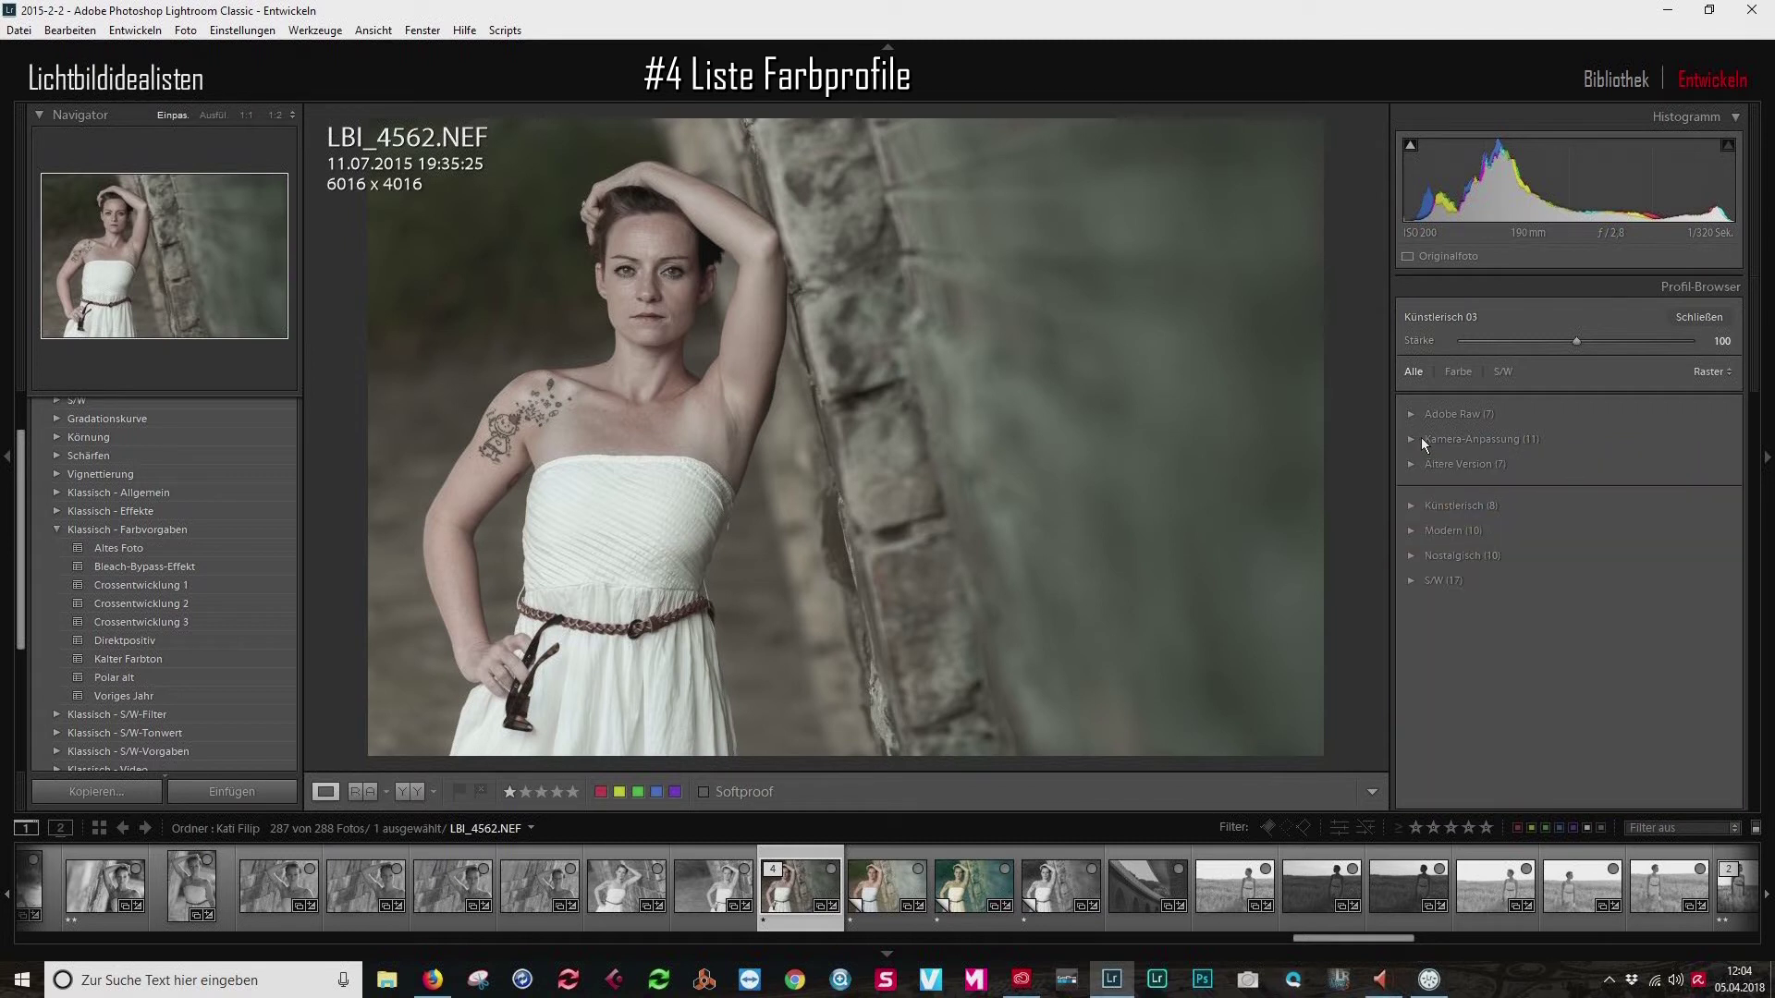
left_click(1410, 437)
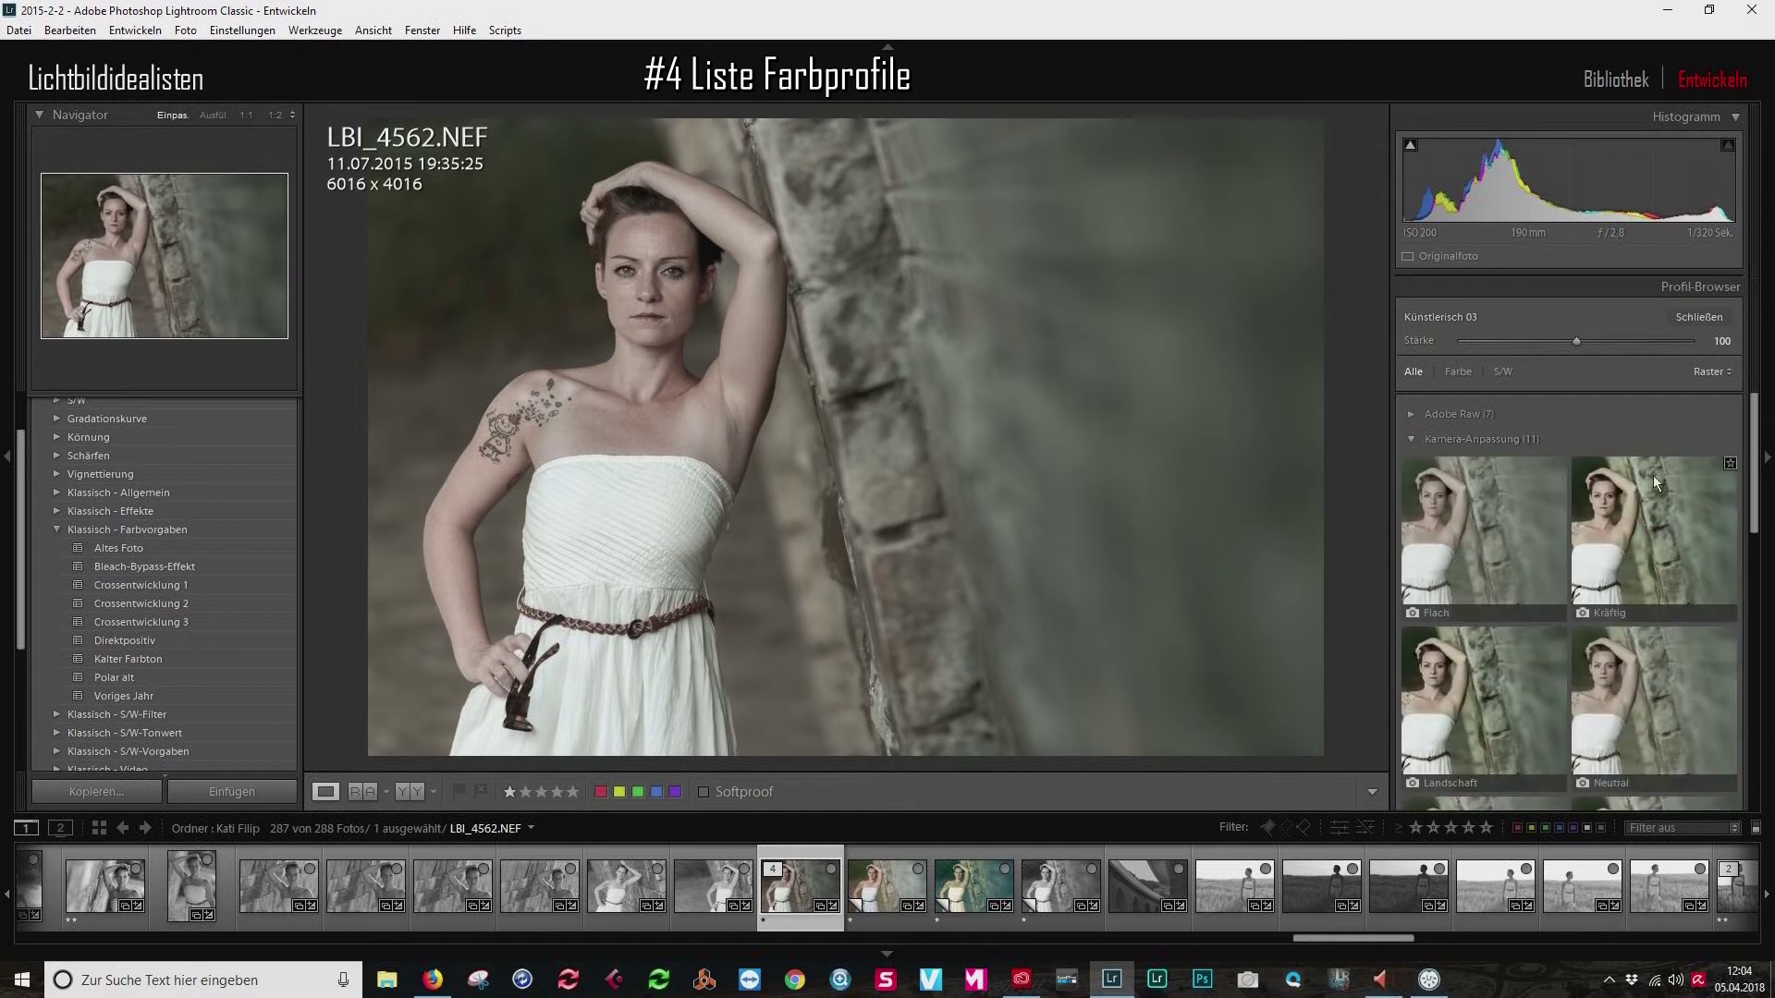
mouse_move(1762, 475)
left_mouse_down()
mouse_move(1741, 629)
mouse_move(1763, 476)
left_mouse_up()
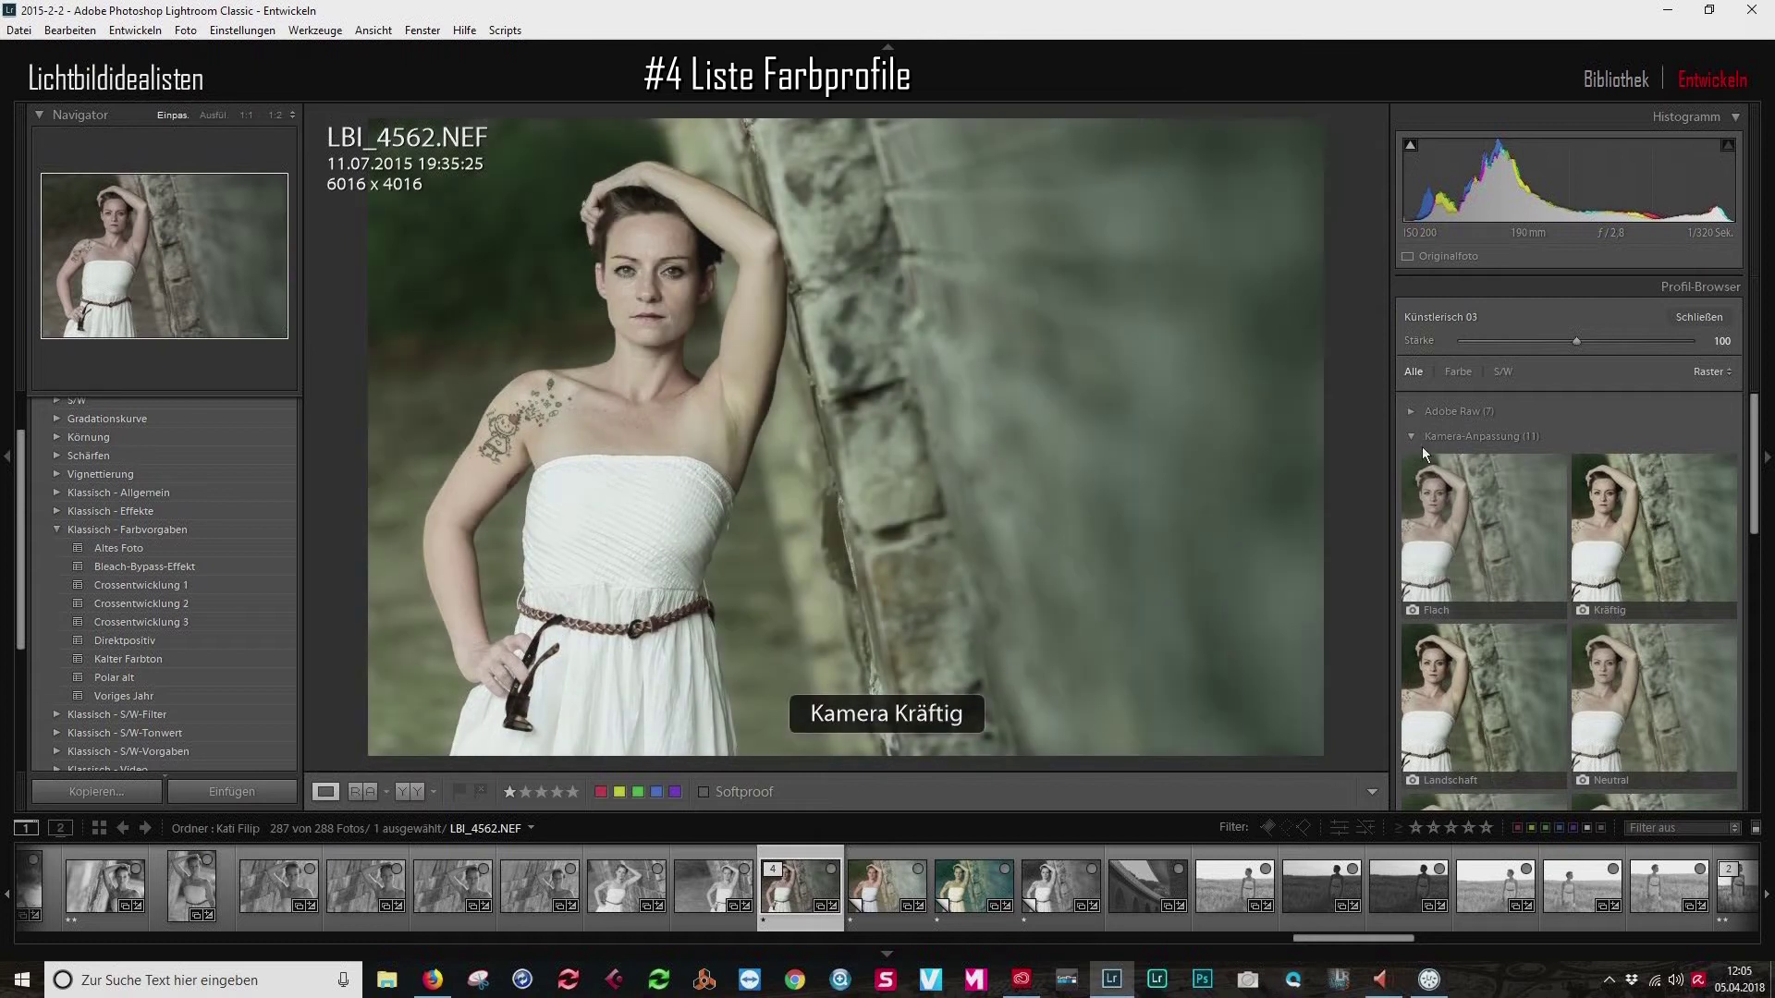
left_click(1407, 438)
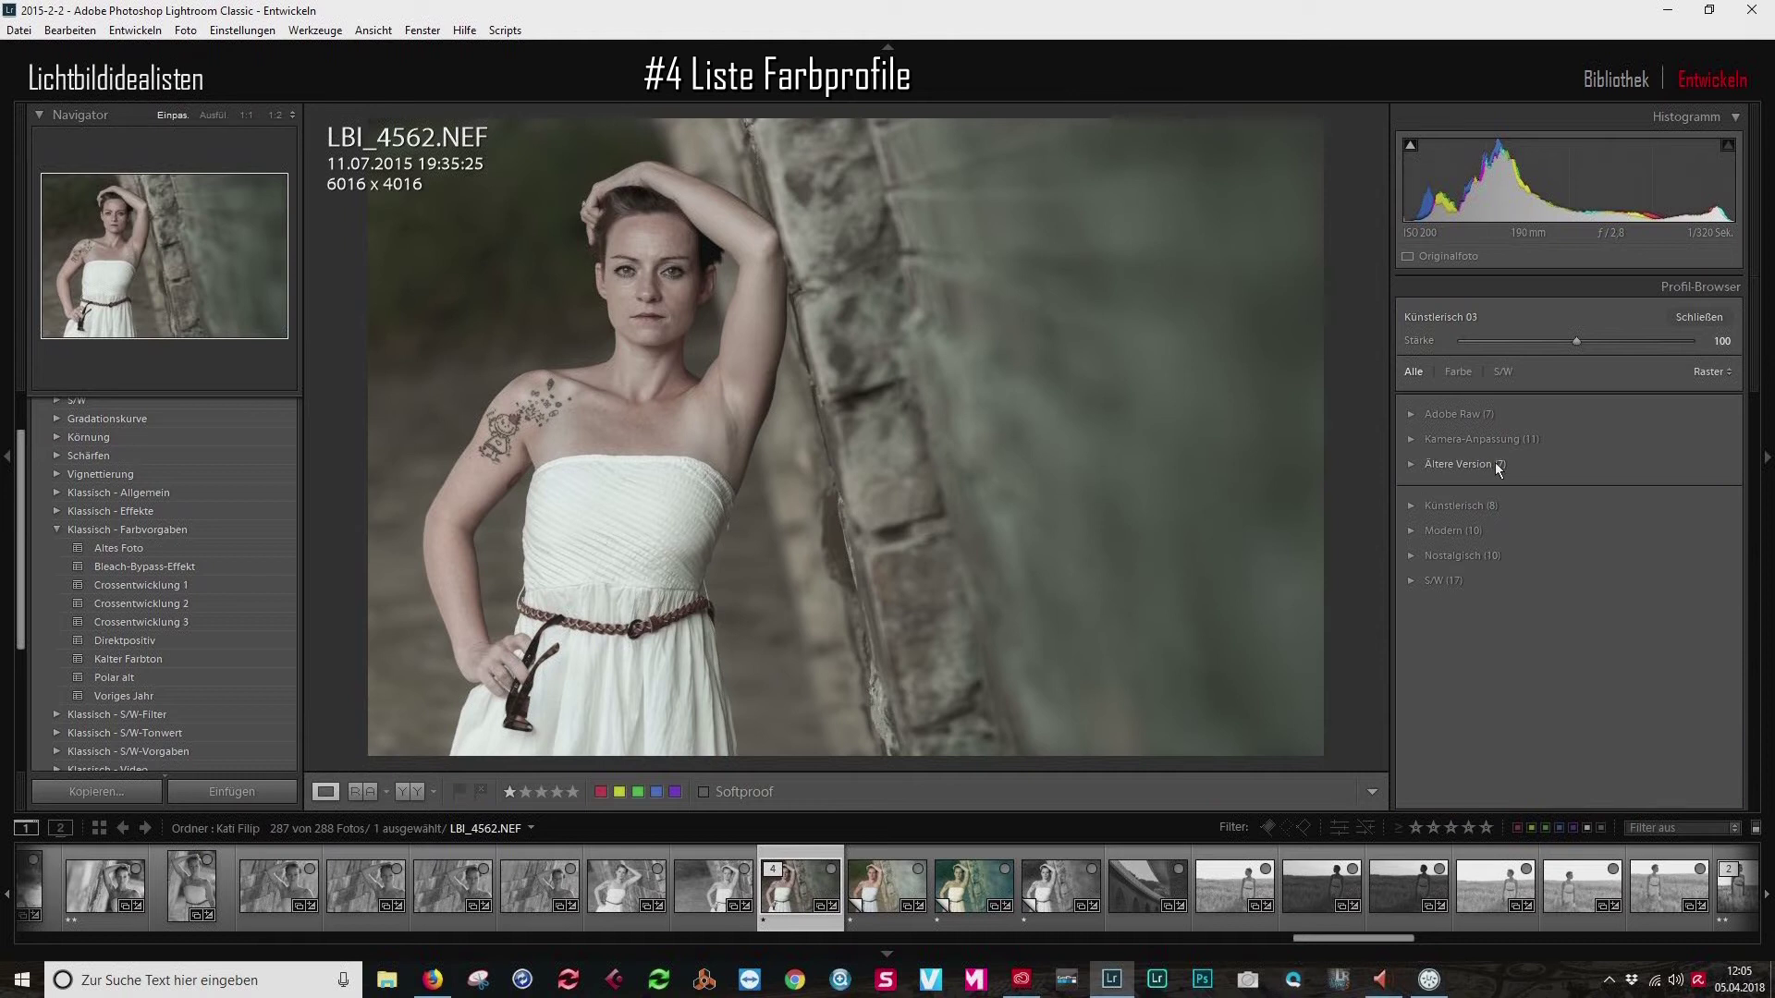
Browse the Künstlerisch and Modern groups, then expand Nostalgisch to show its thumbnails.
left_click(1411, 506)
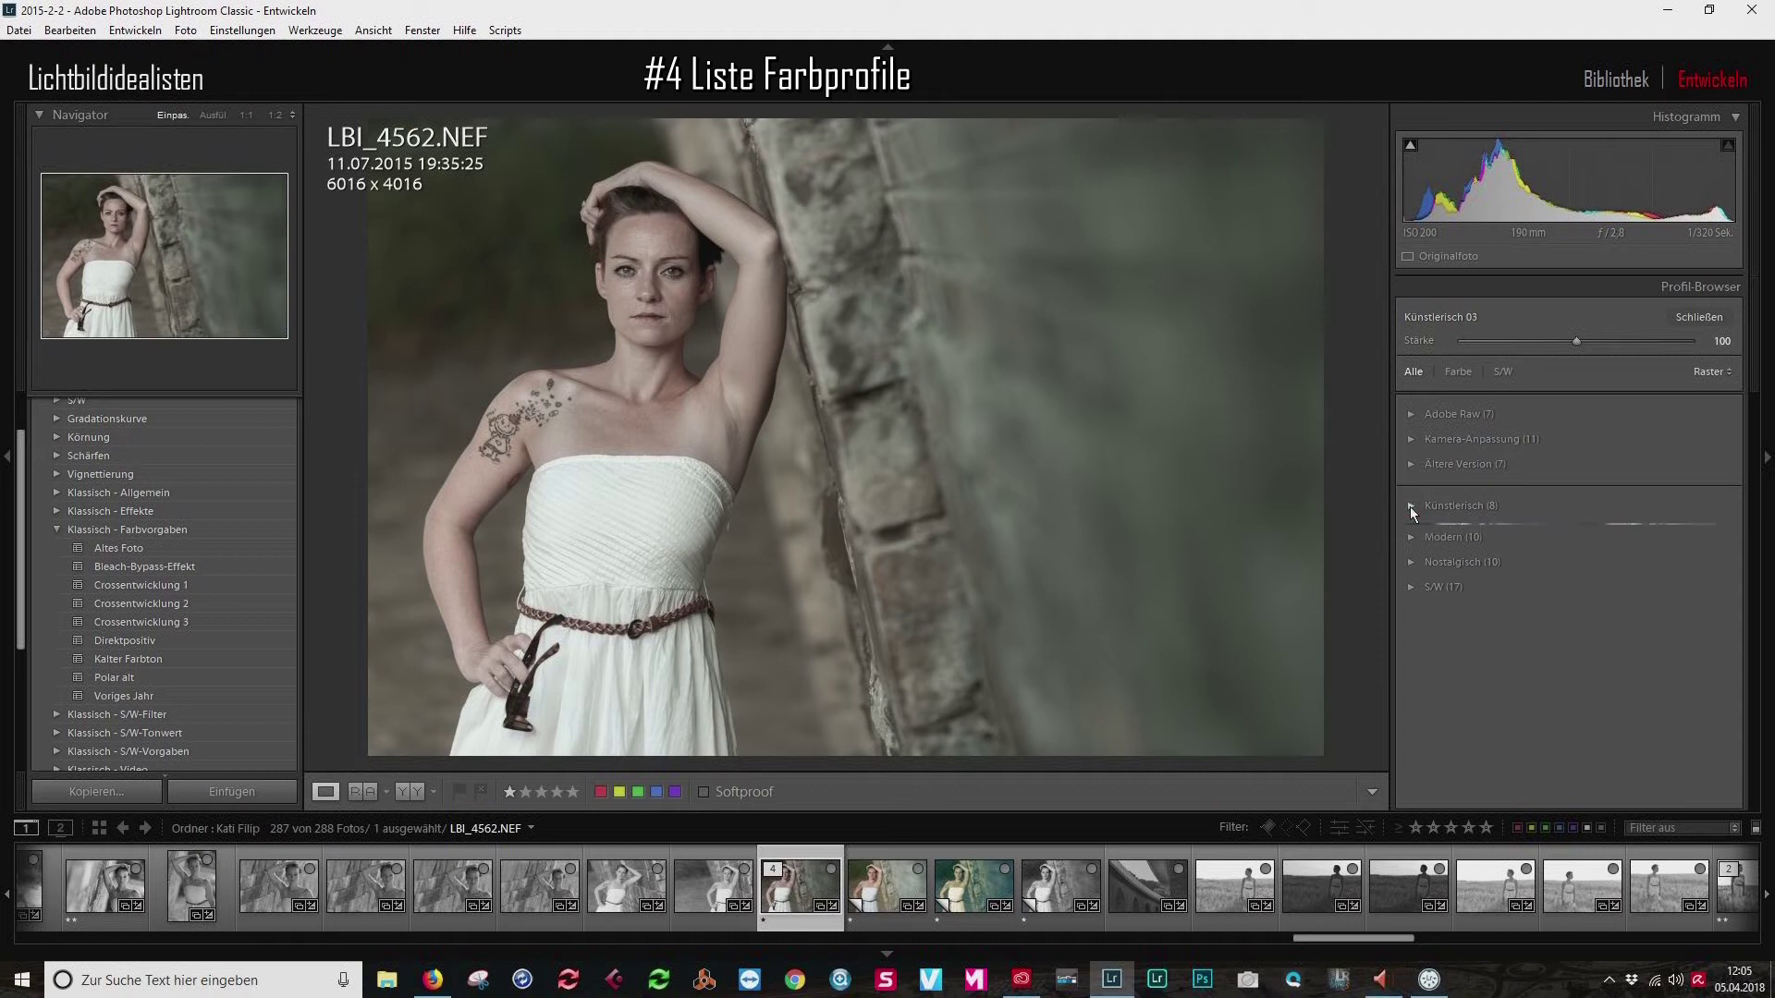
scroll(1759, 527, "down", 5)
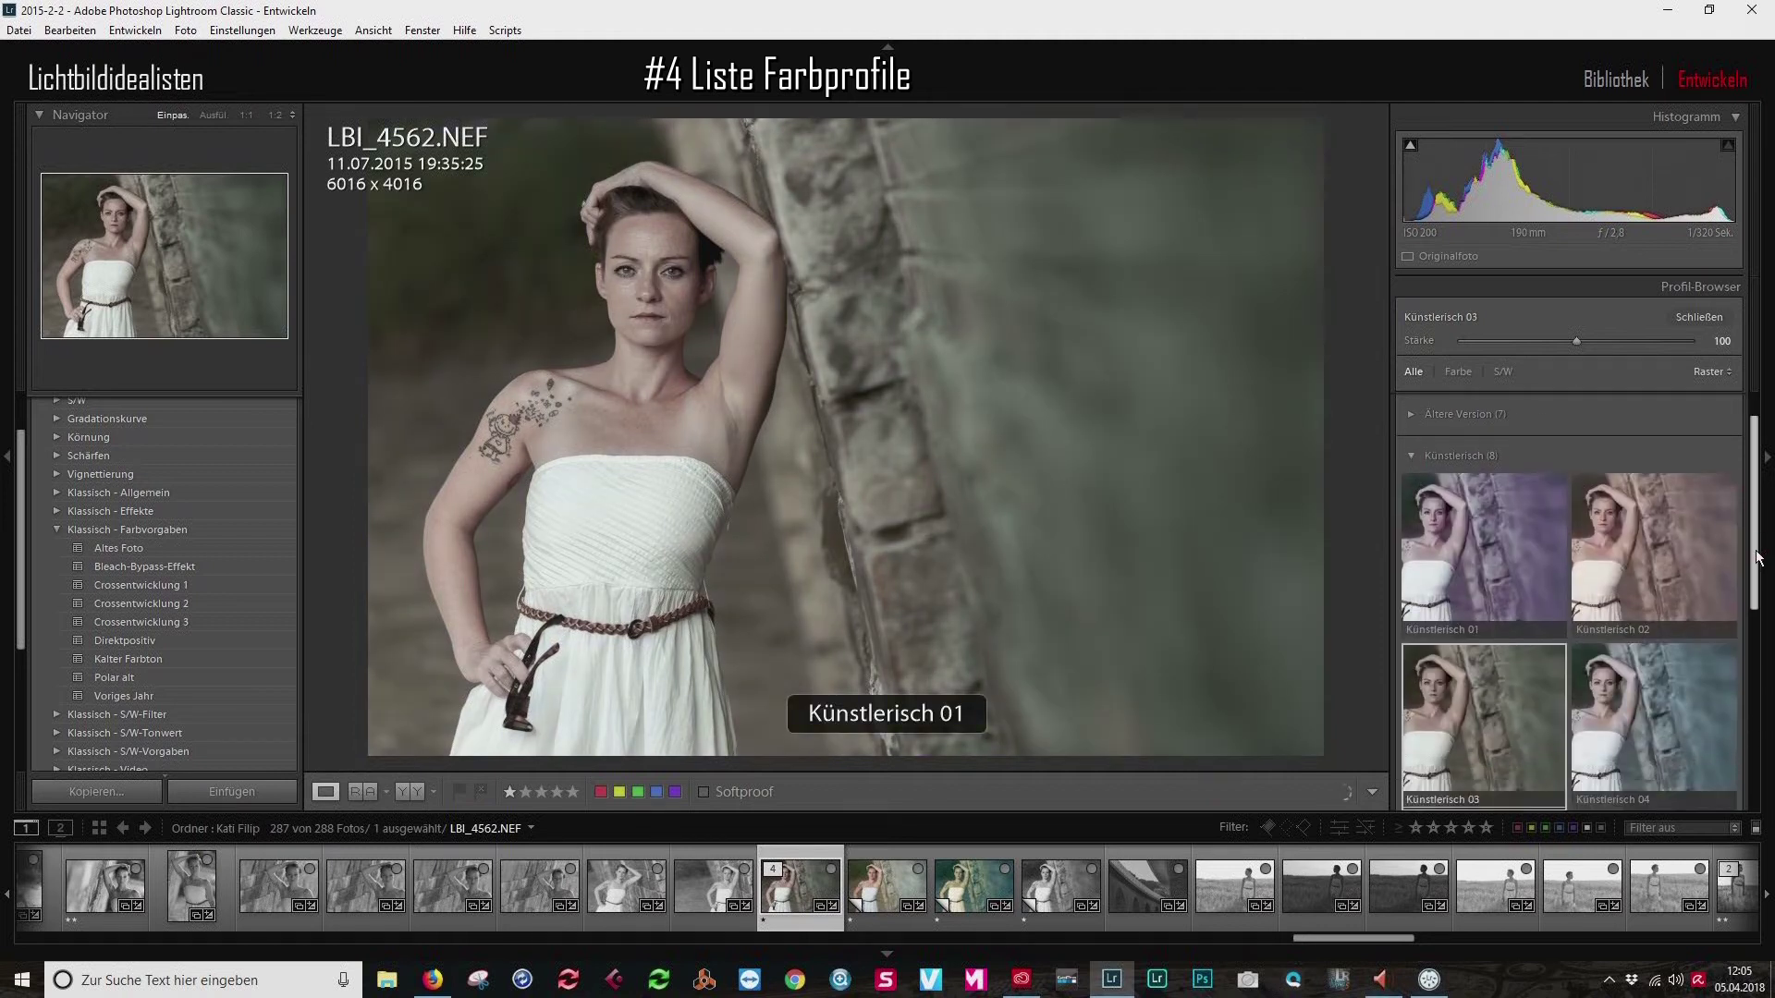
scroll(1759, 527, "up", 5)
left_click(1411, 506)
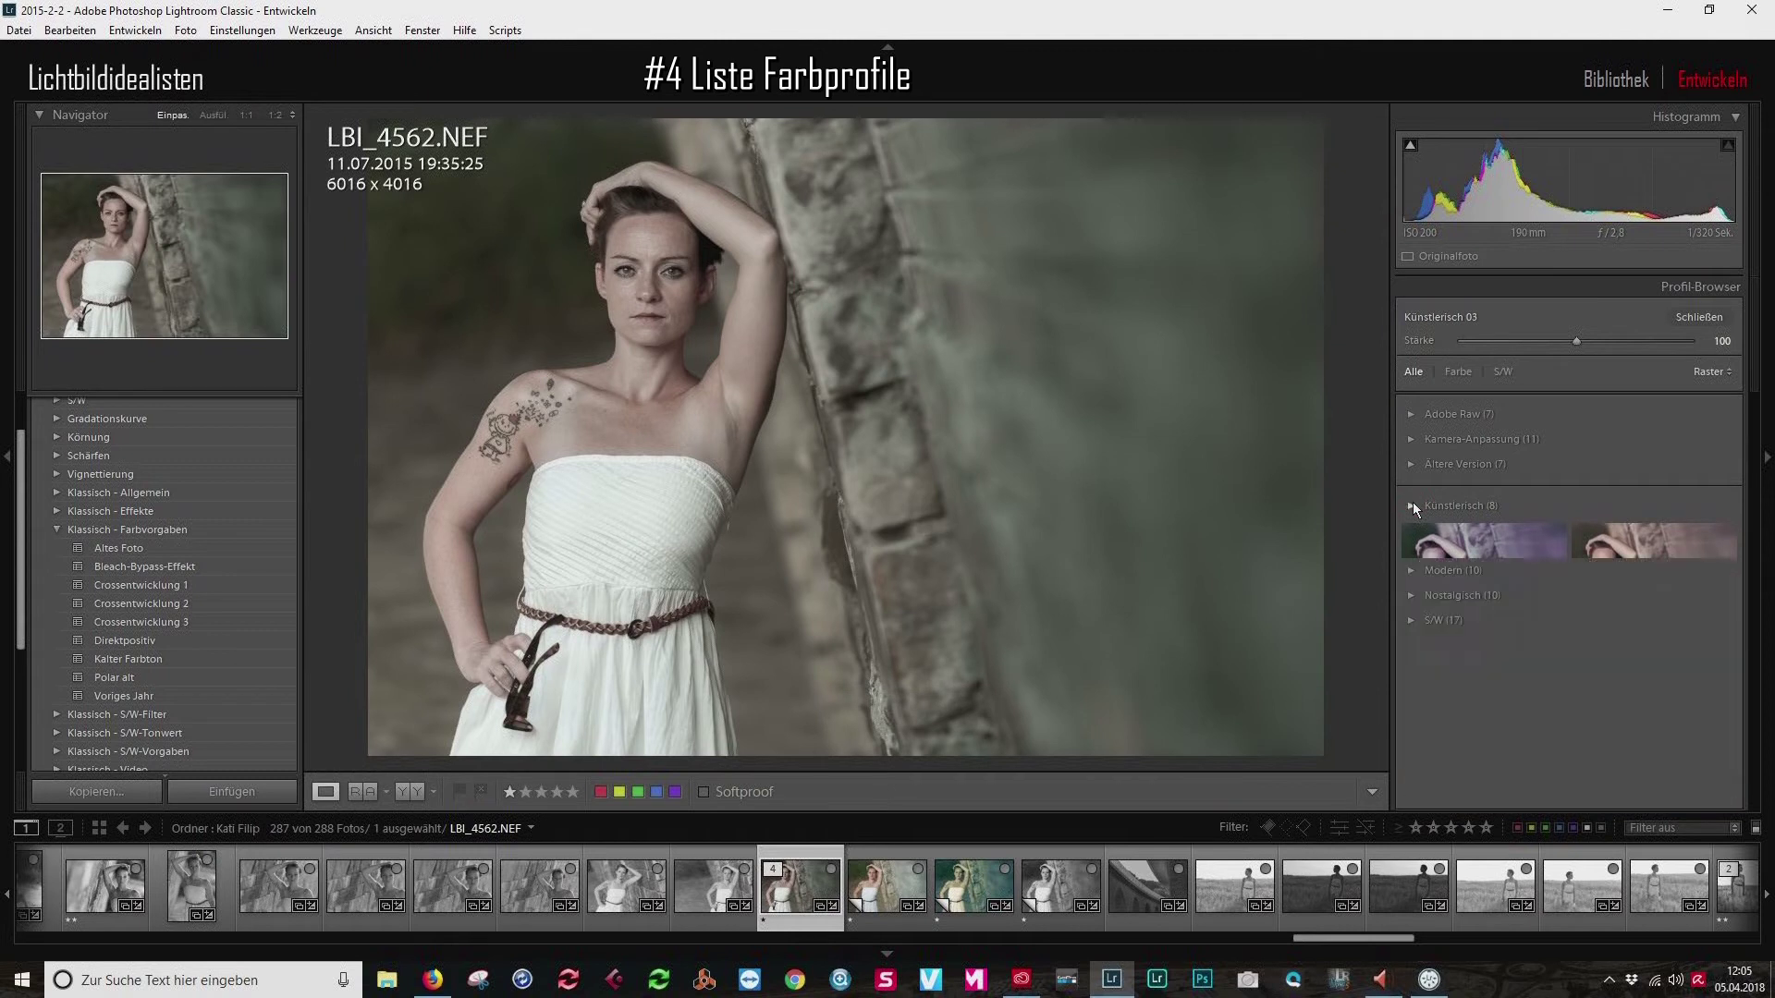
left_click(1409, 533)
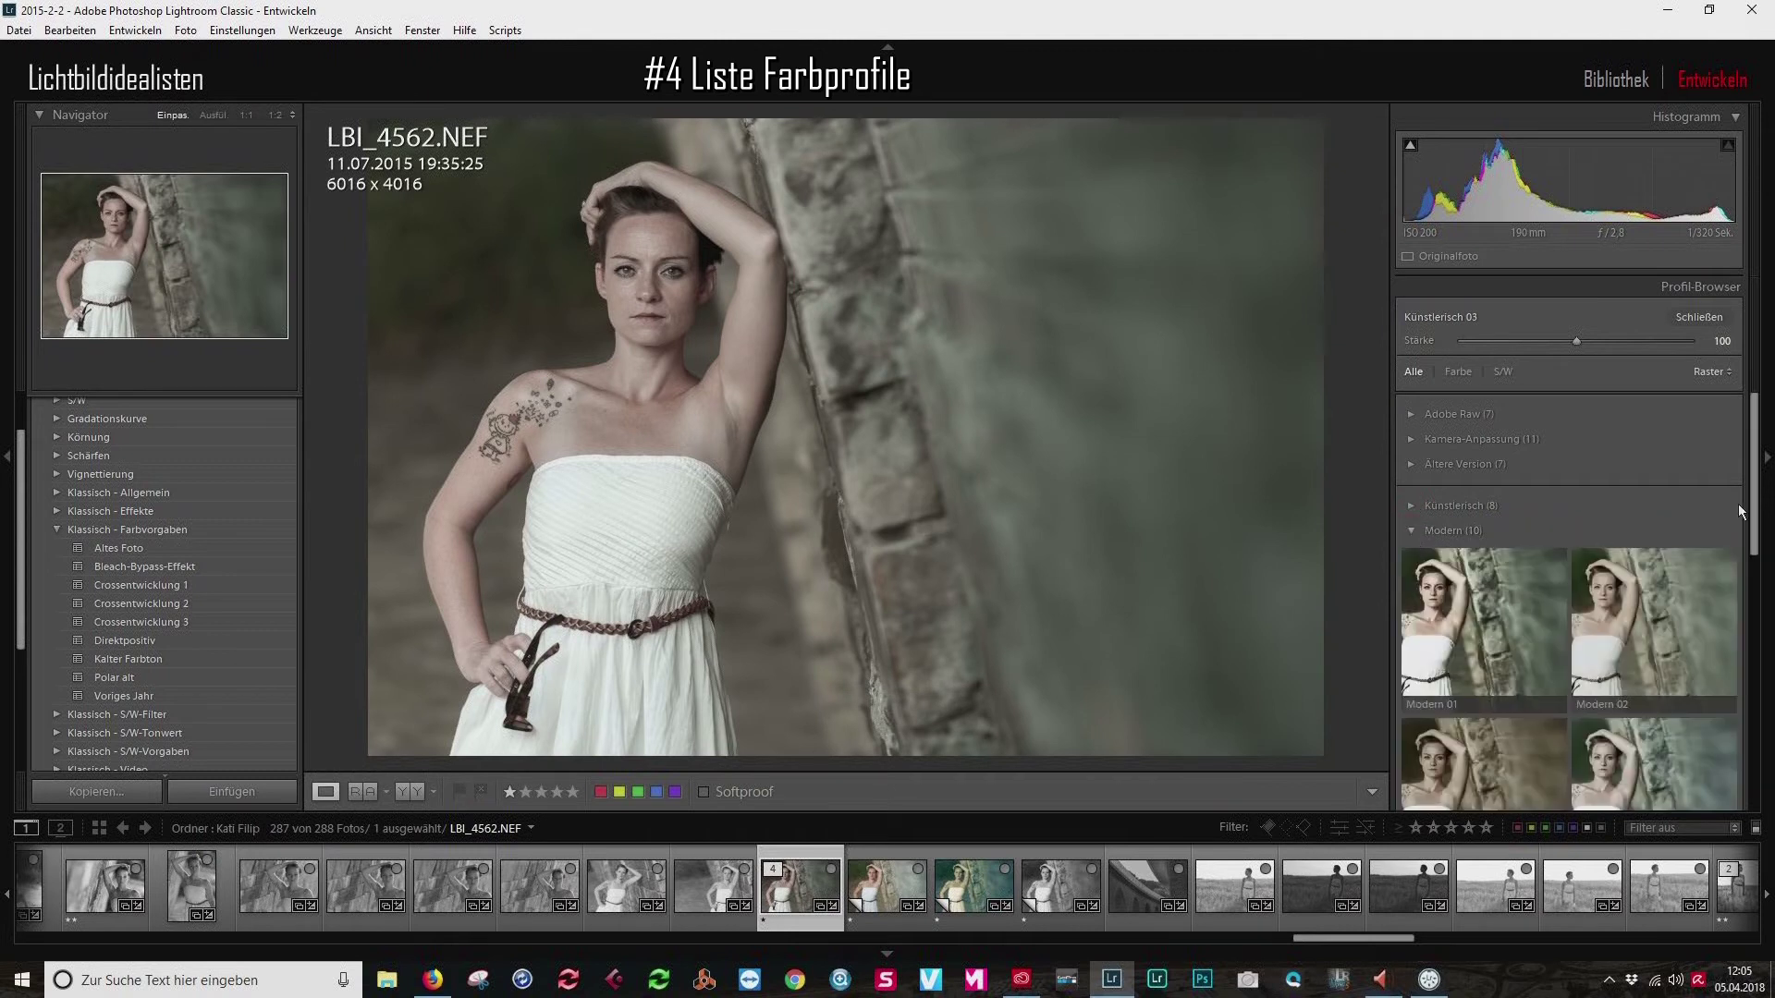
scroll(1761, 647, "down", 2)
scroll(1766, 690, "down", 3)
scroll(1663, 591, "up", 3)
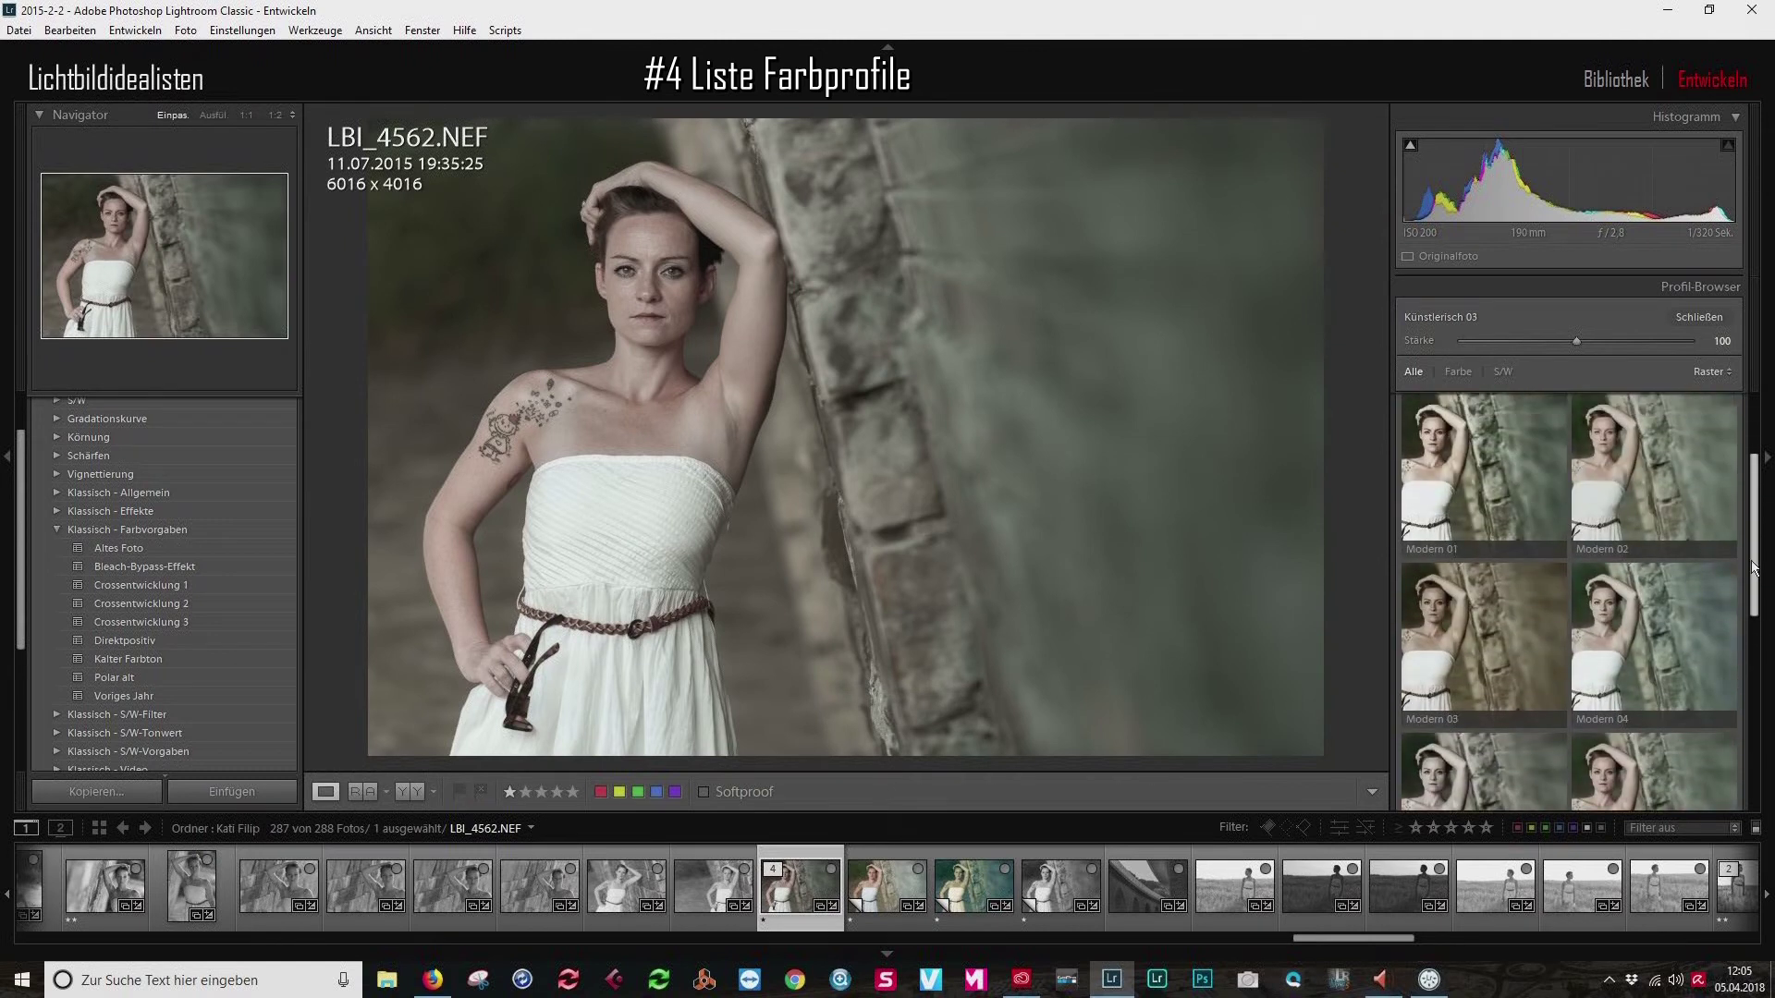
scroll(1521, 464, "up", 3)
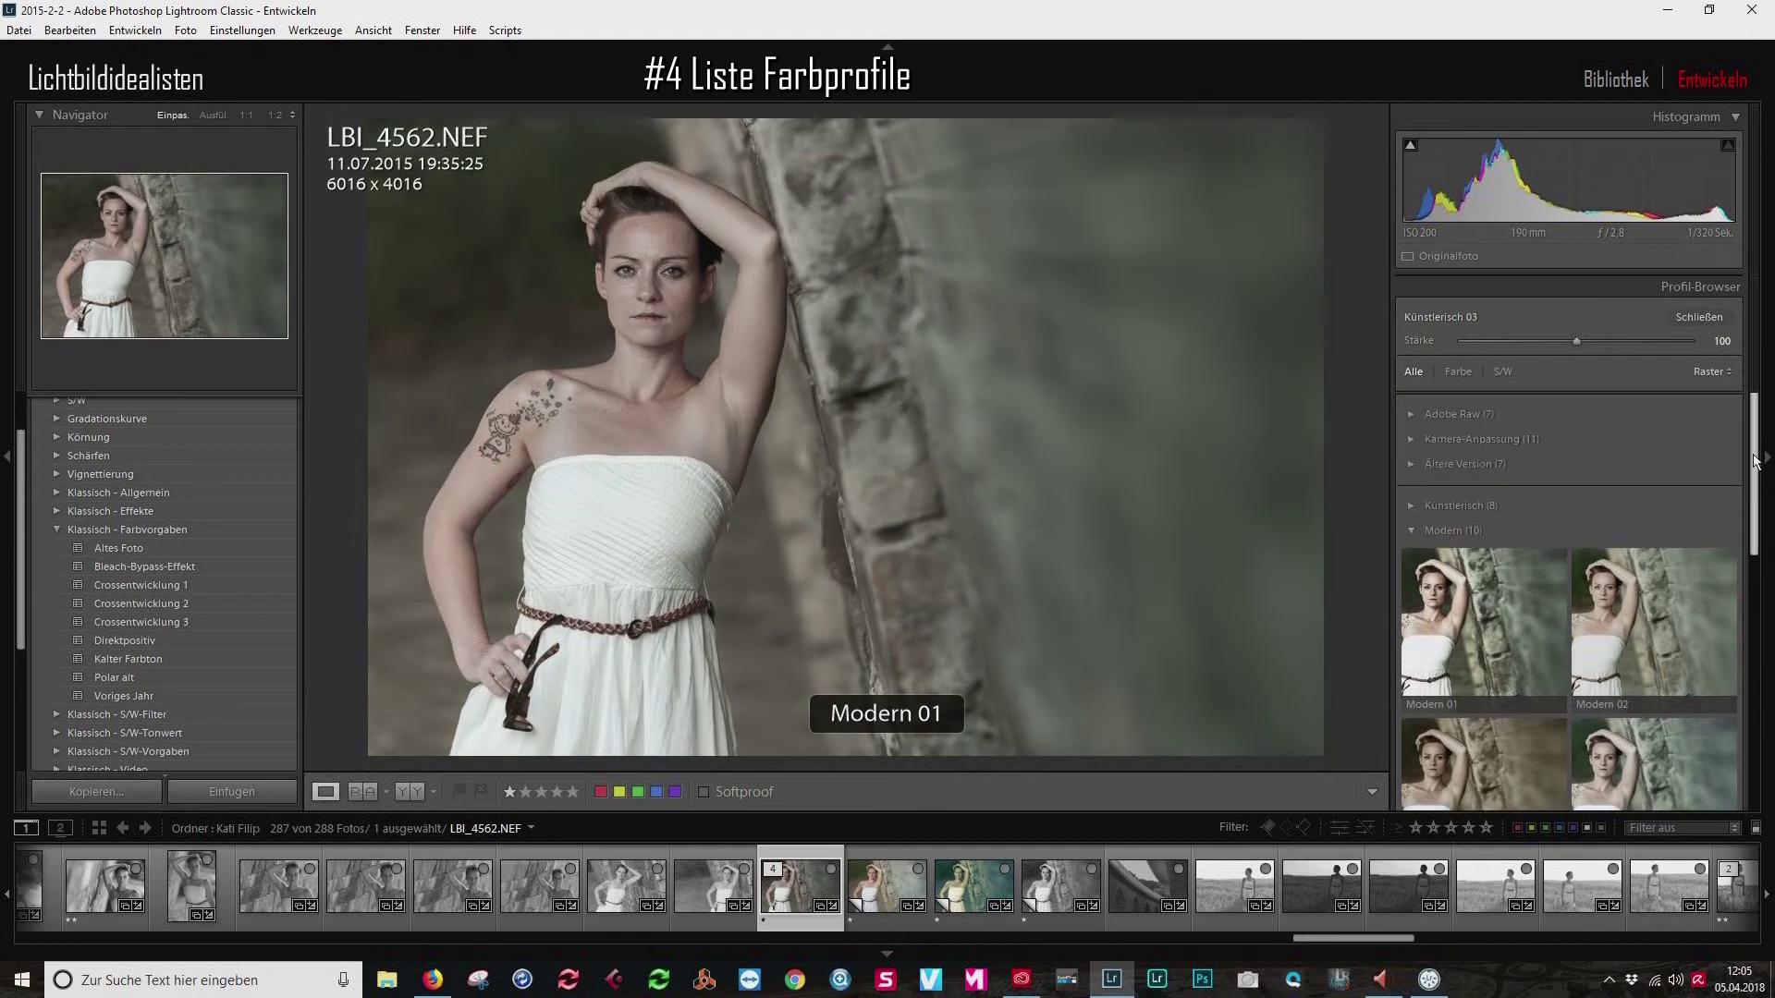
left_click(1410, 531)
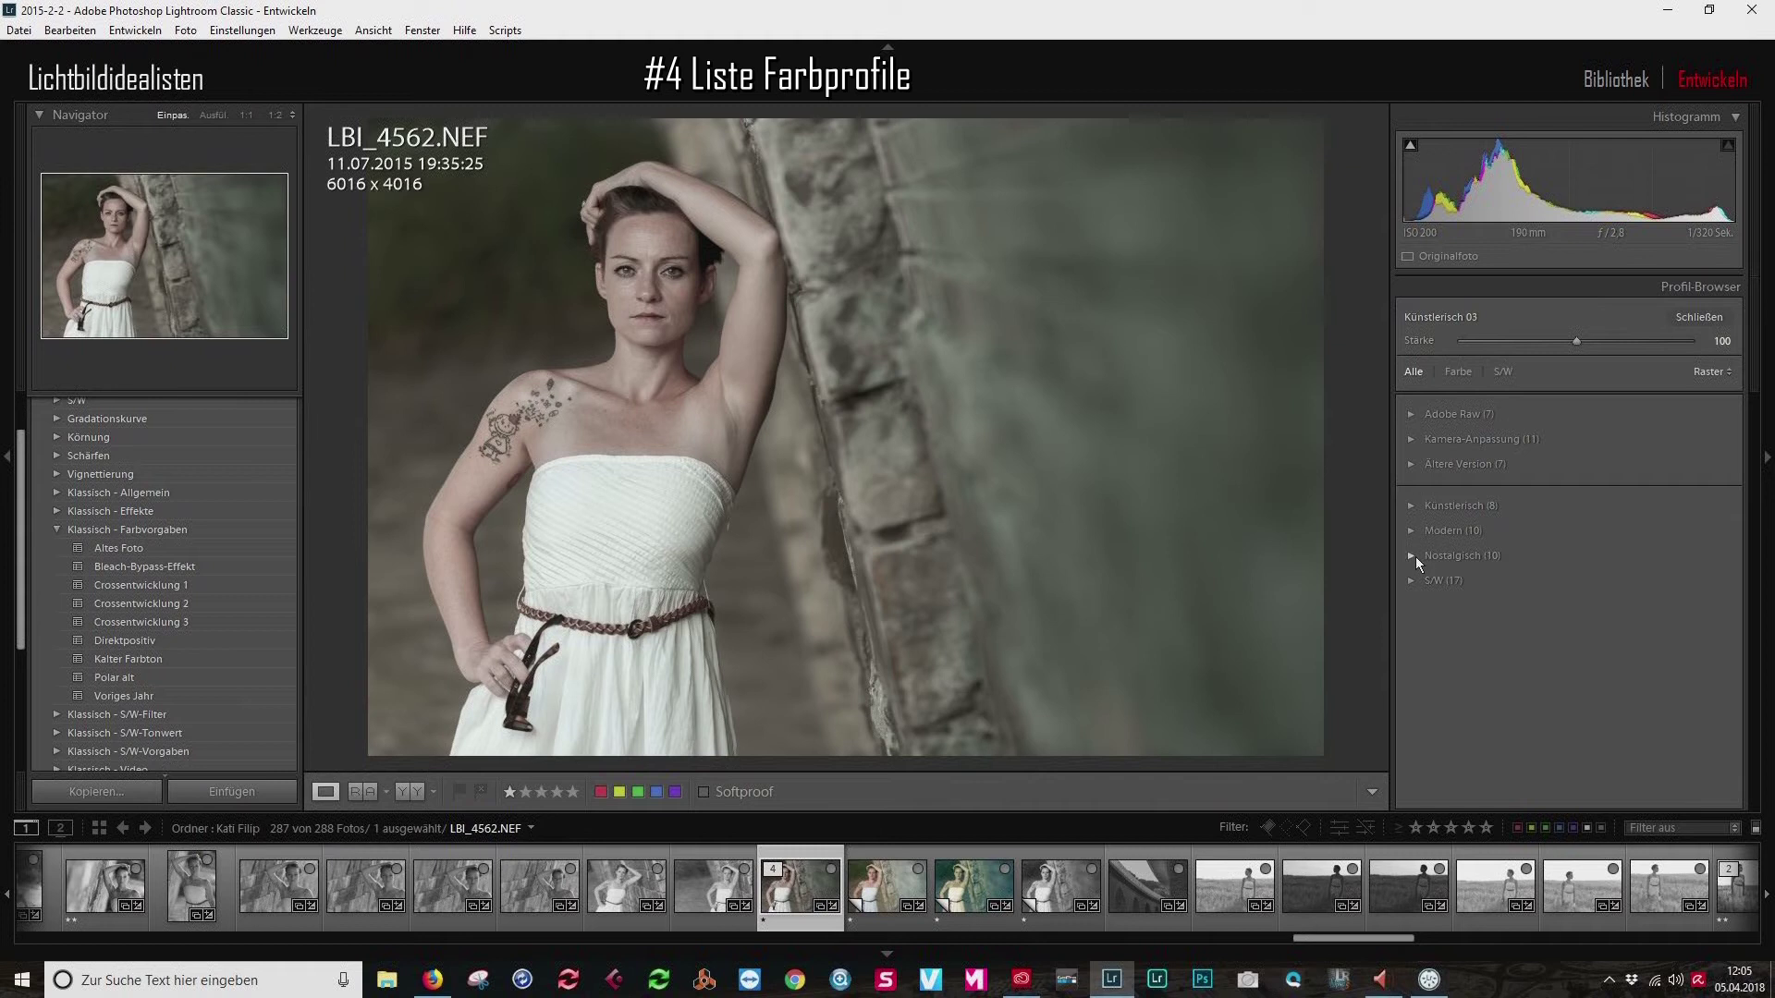
left_click(1411, 556)
mouse_move(1752, 554)
left_mouse_down()
mouse_move(1752, 610)
mouse_move(1769, 499)
mouse_move(1571, 484)
left_mouse_up()
Collapse the Nostalgisch group and scroll back up the profile list.
left_click(1412, 556)
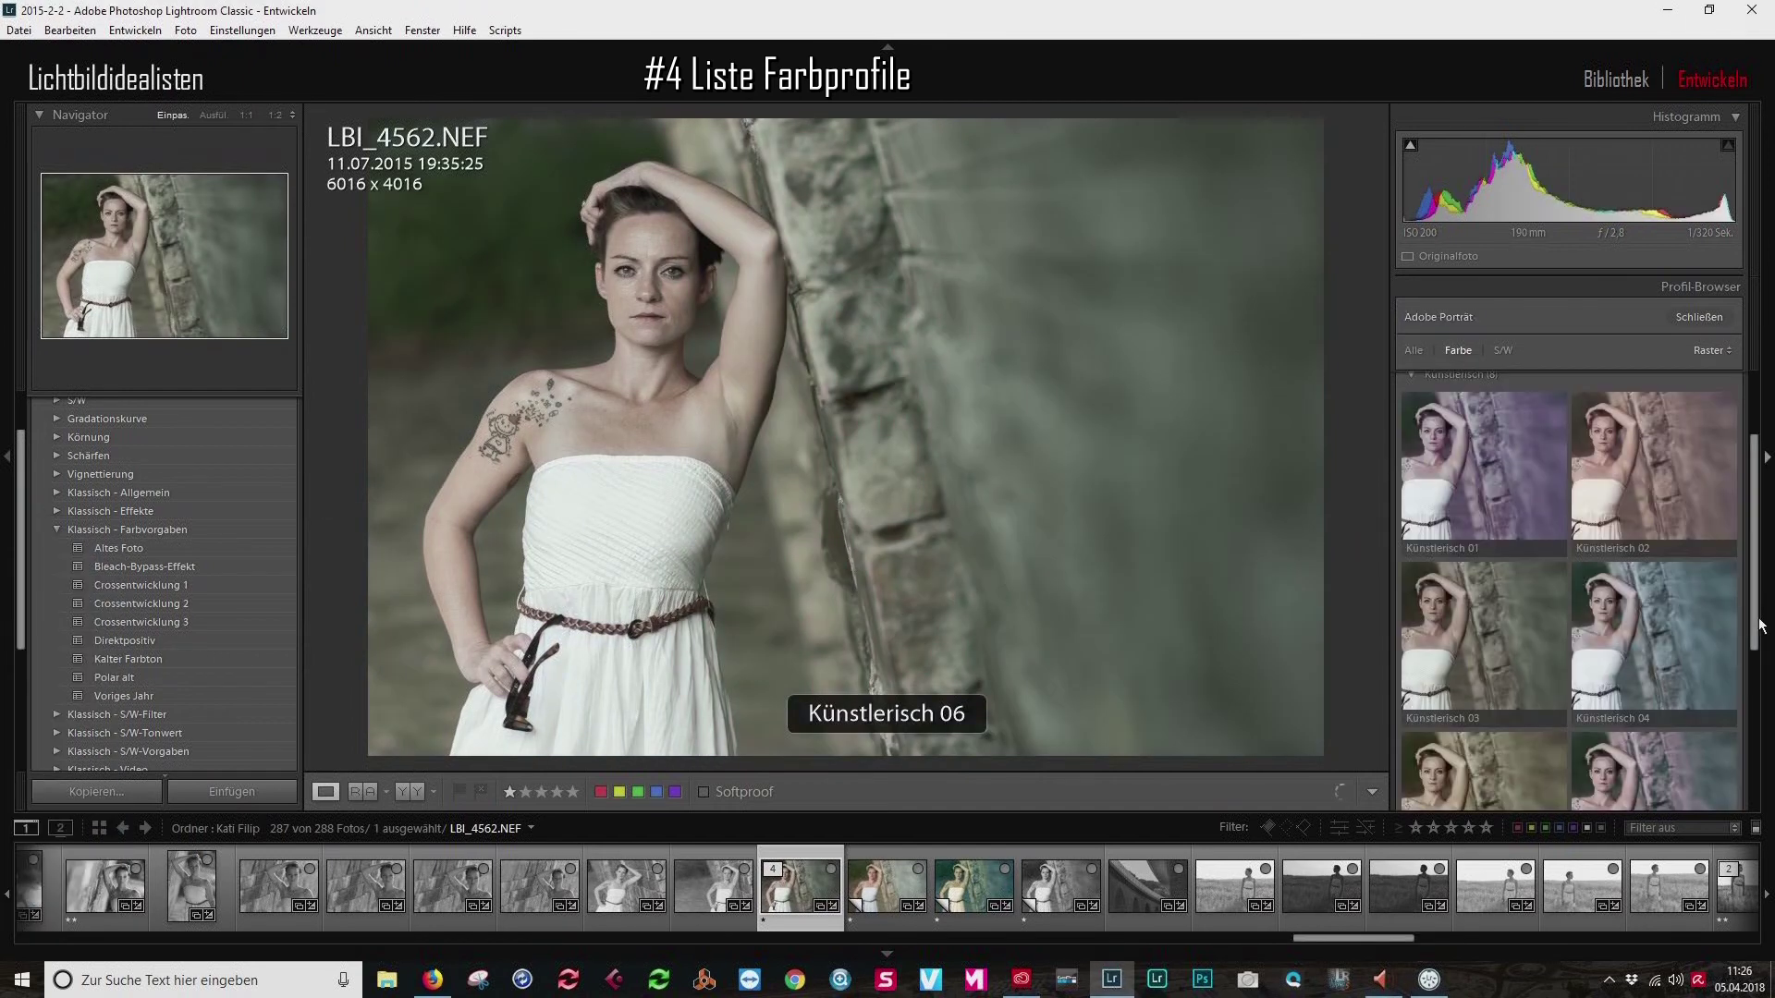
scroll(1763, 765, "up", 3)
scroll(1763, 765, "up", 3)
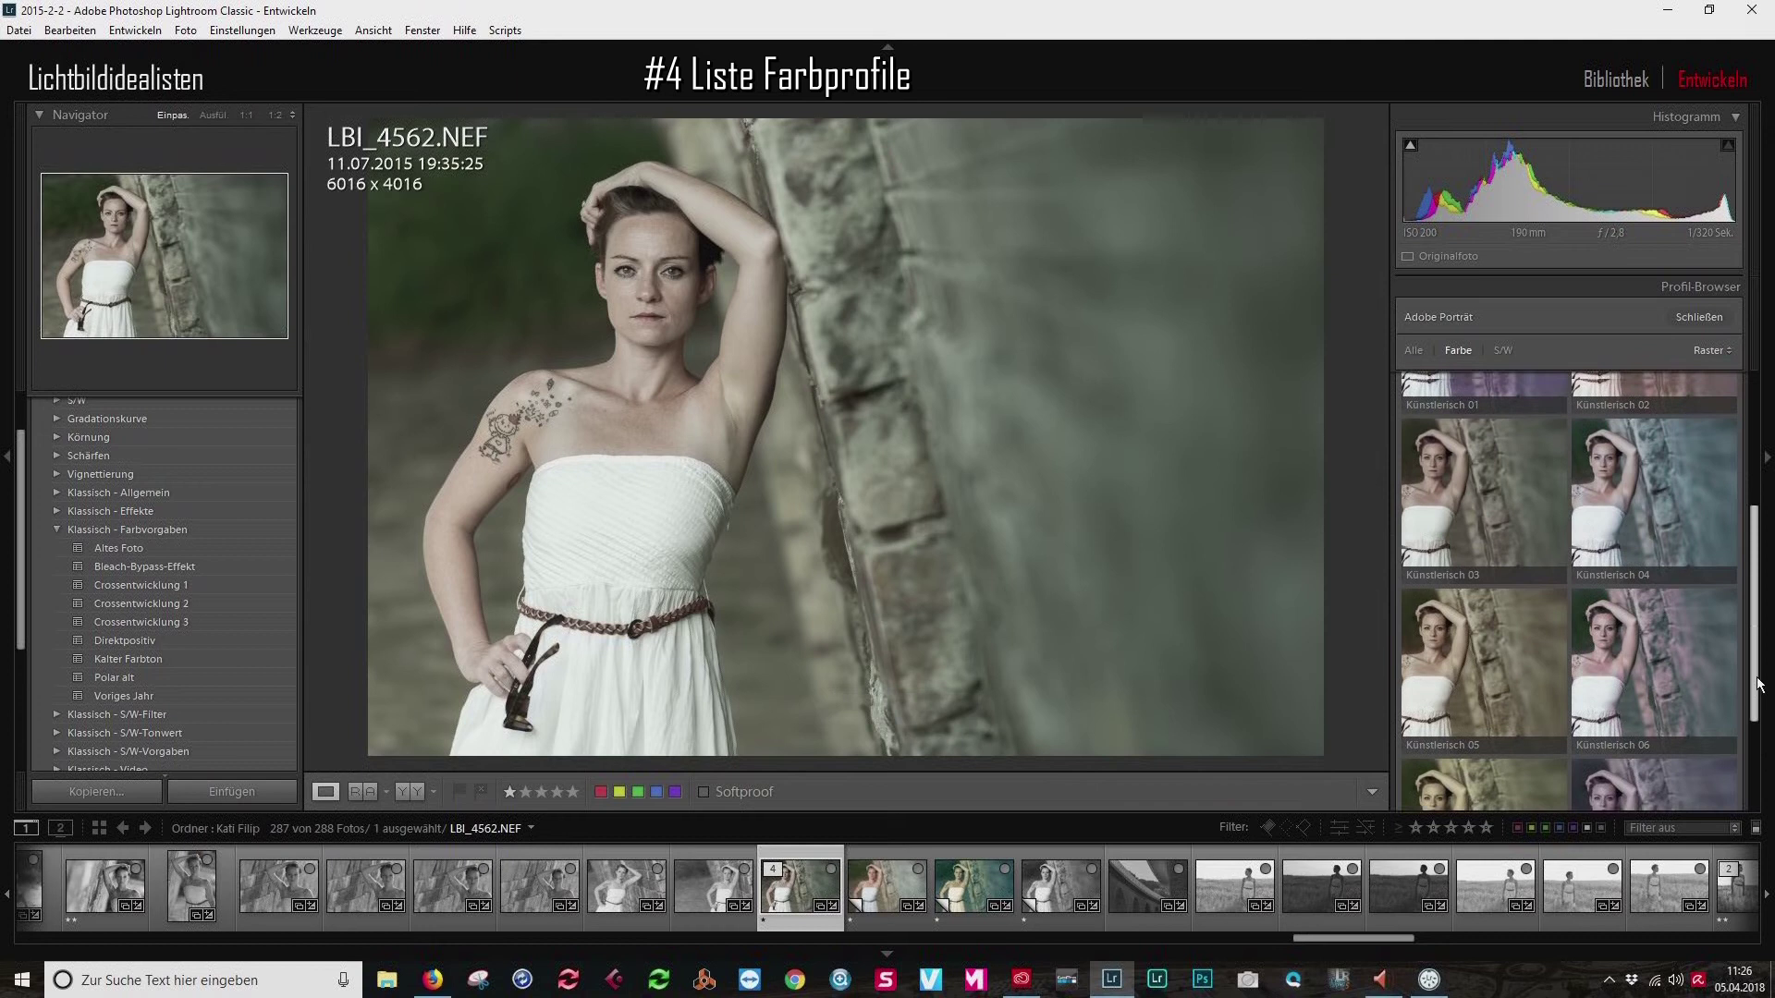
scroll(1763, 765, "up", 3)
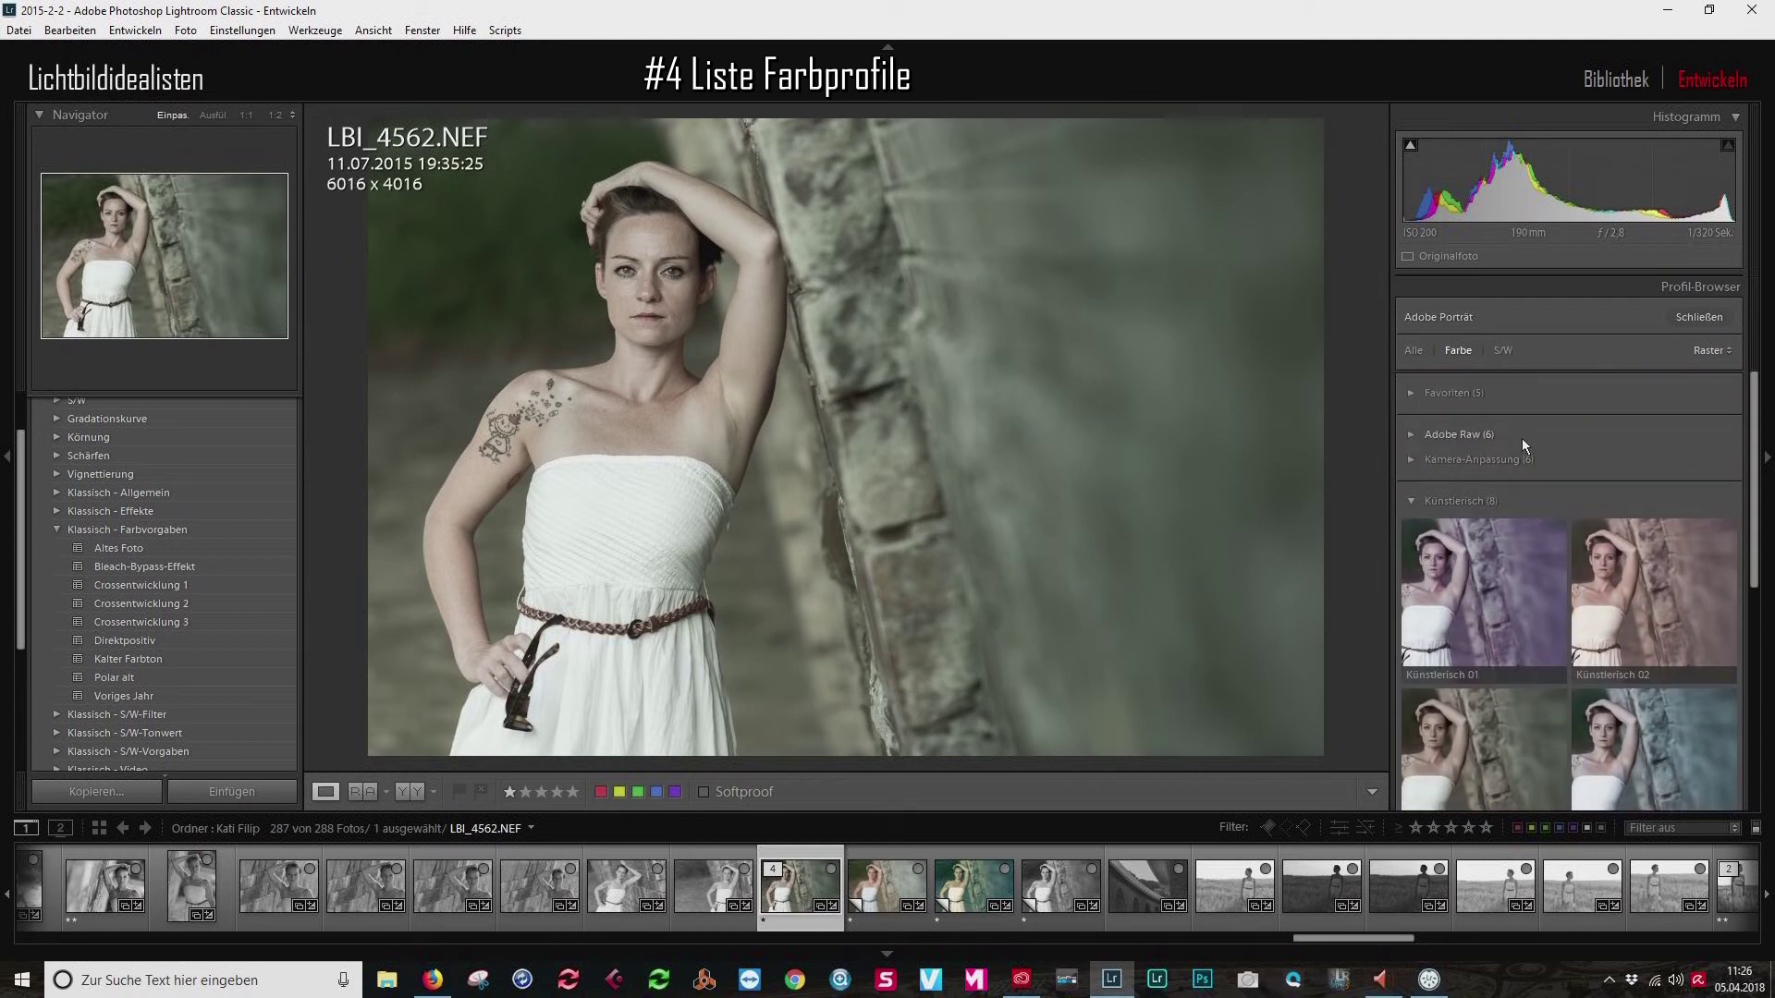
scroll(1507, 446, "down", 1)
mouse_move(1756, 549)
left_mouse_down()
mouse_move(1761, 740)
mouse_move(1758, 451)
left_mouse_up()
Collapse Künstlerisch and expand Modern (10) to view its profiles.
left_click(1412, 502)
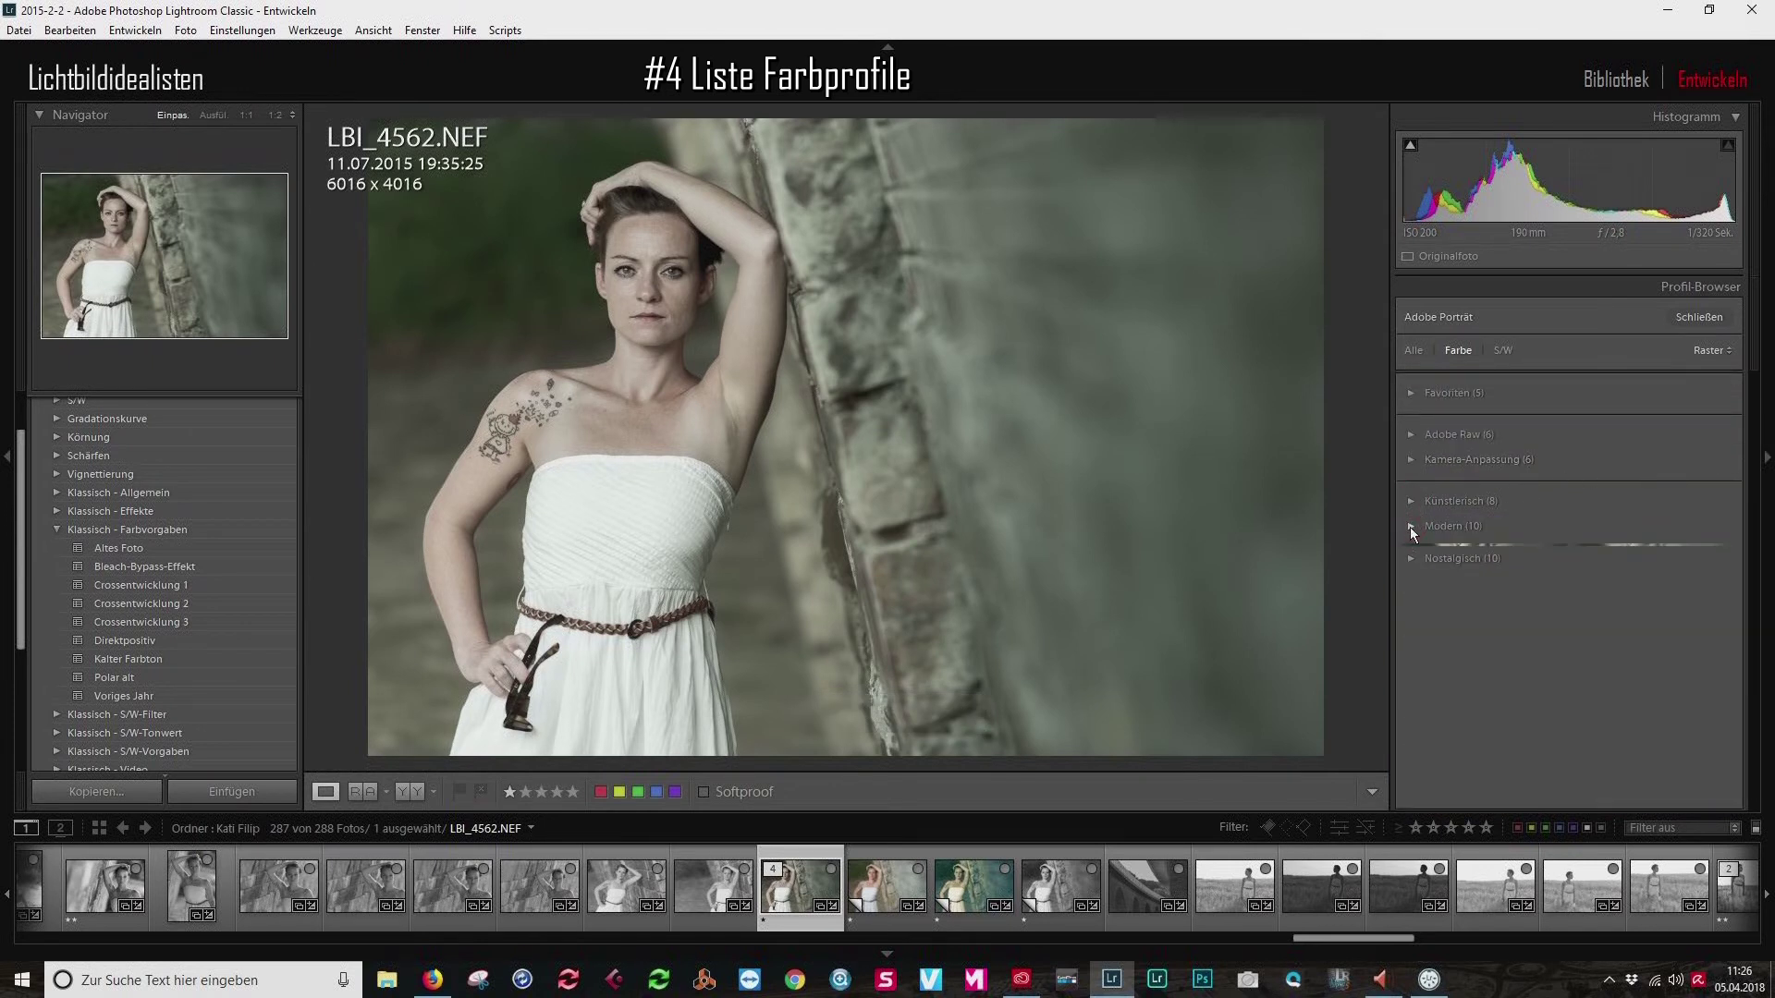
left_click(1410, 527)
scroll(1521, 450, "down", 5)
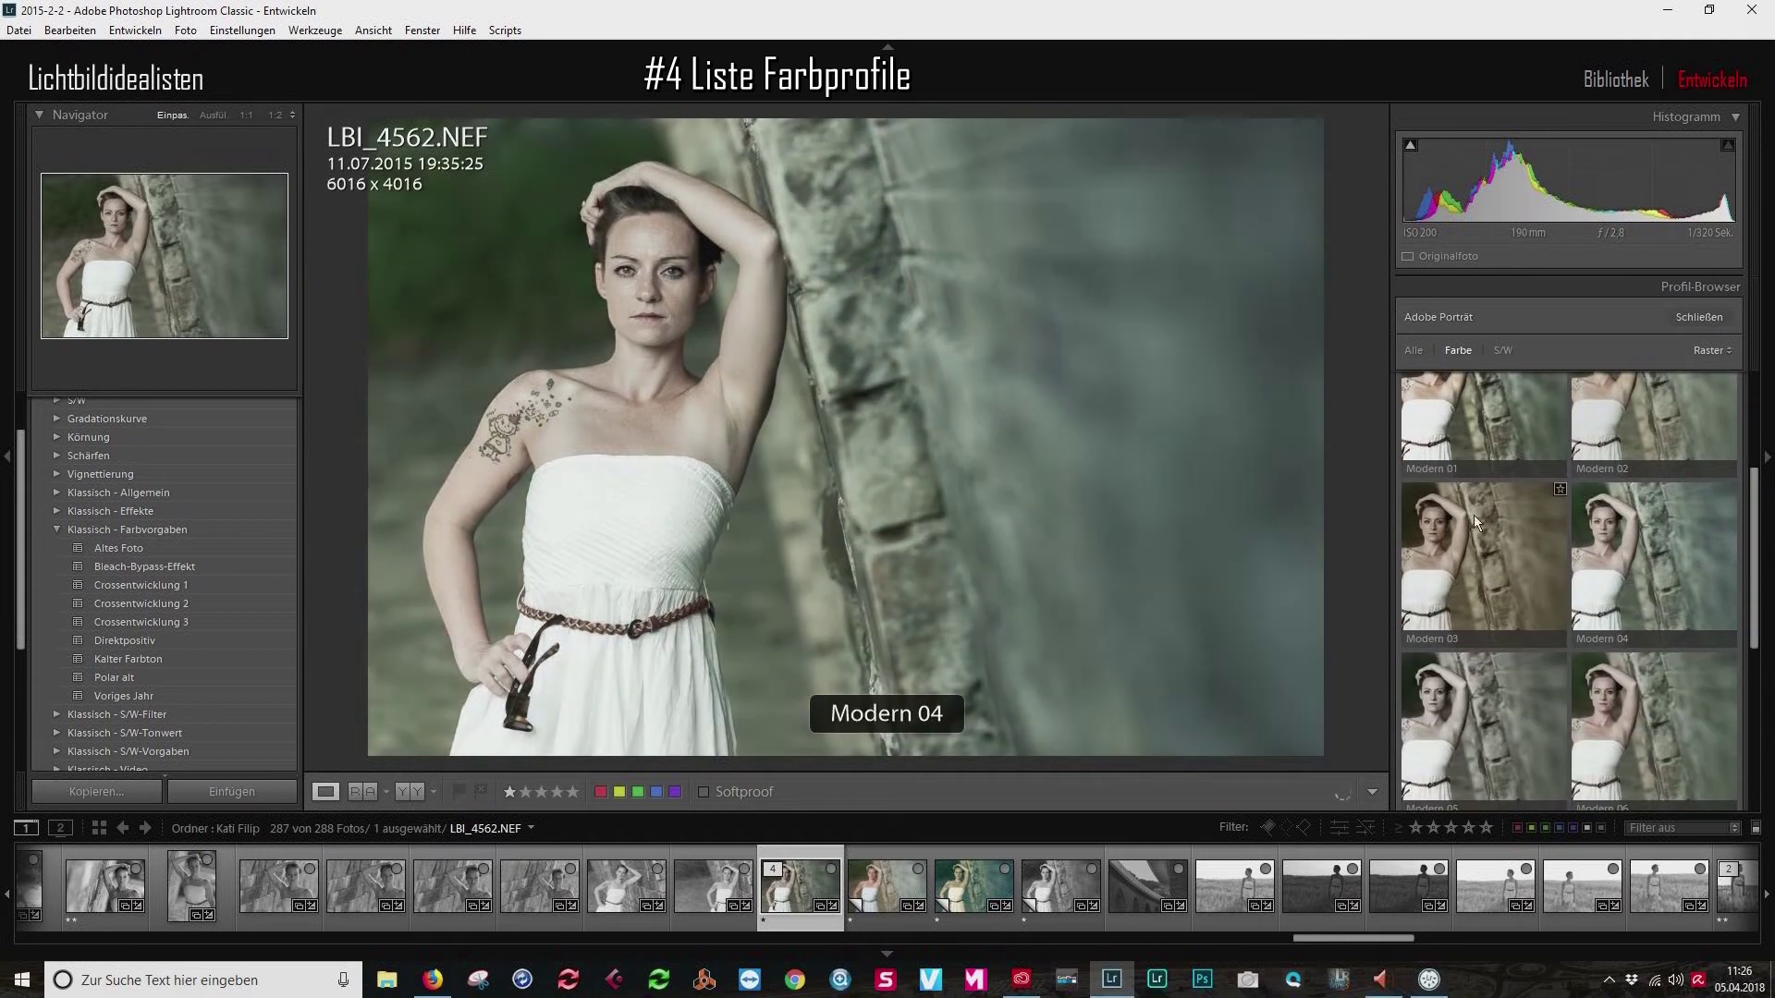
scroll(1655, 712, "up", 3)
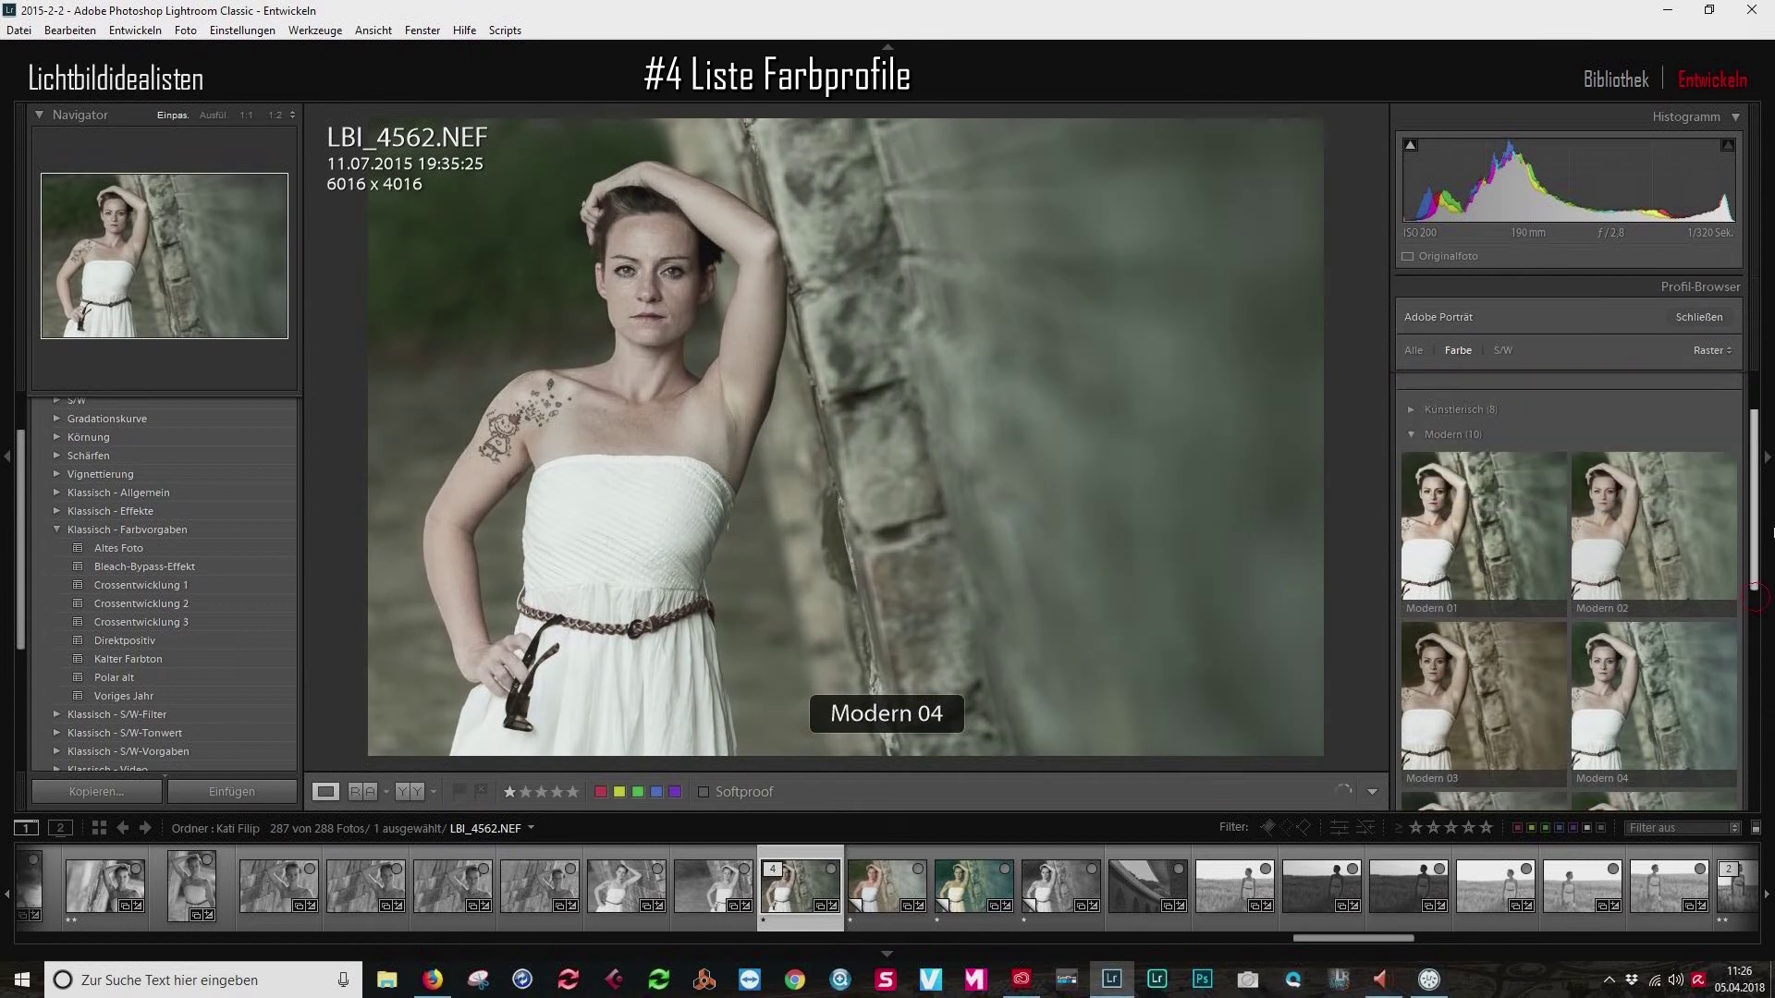
scroll(1655, 711, "up", 2)
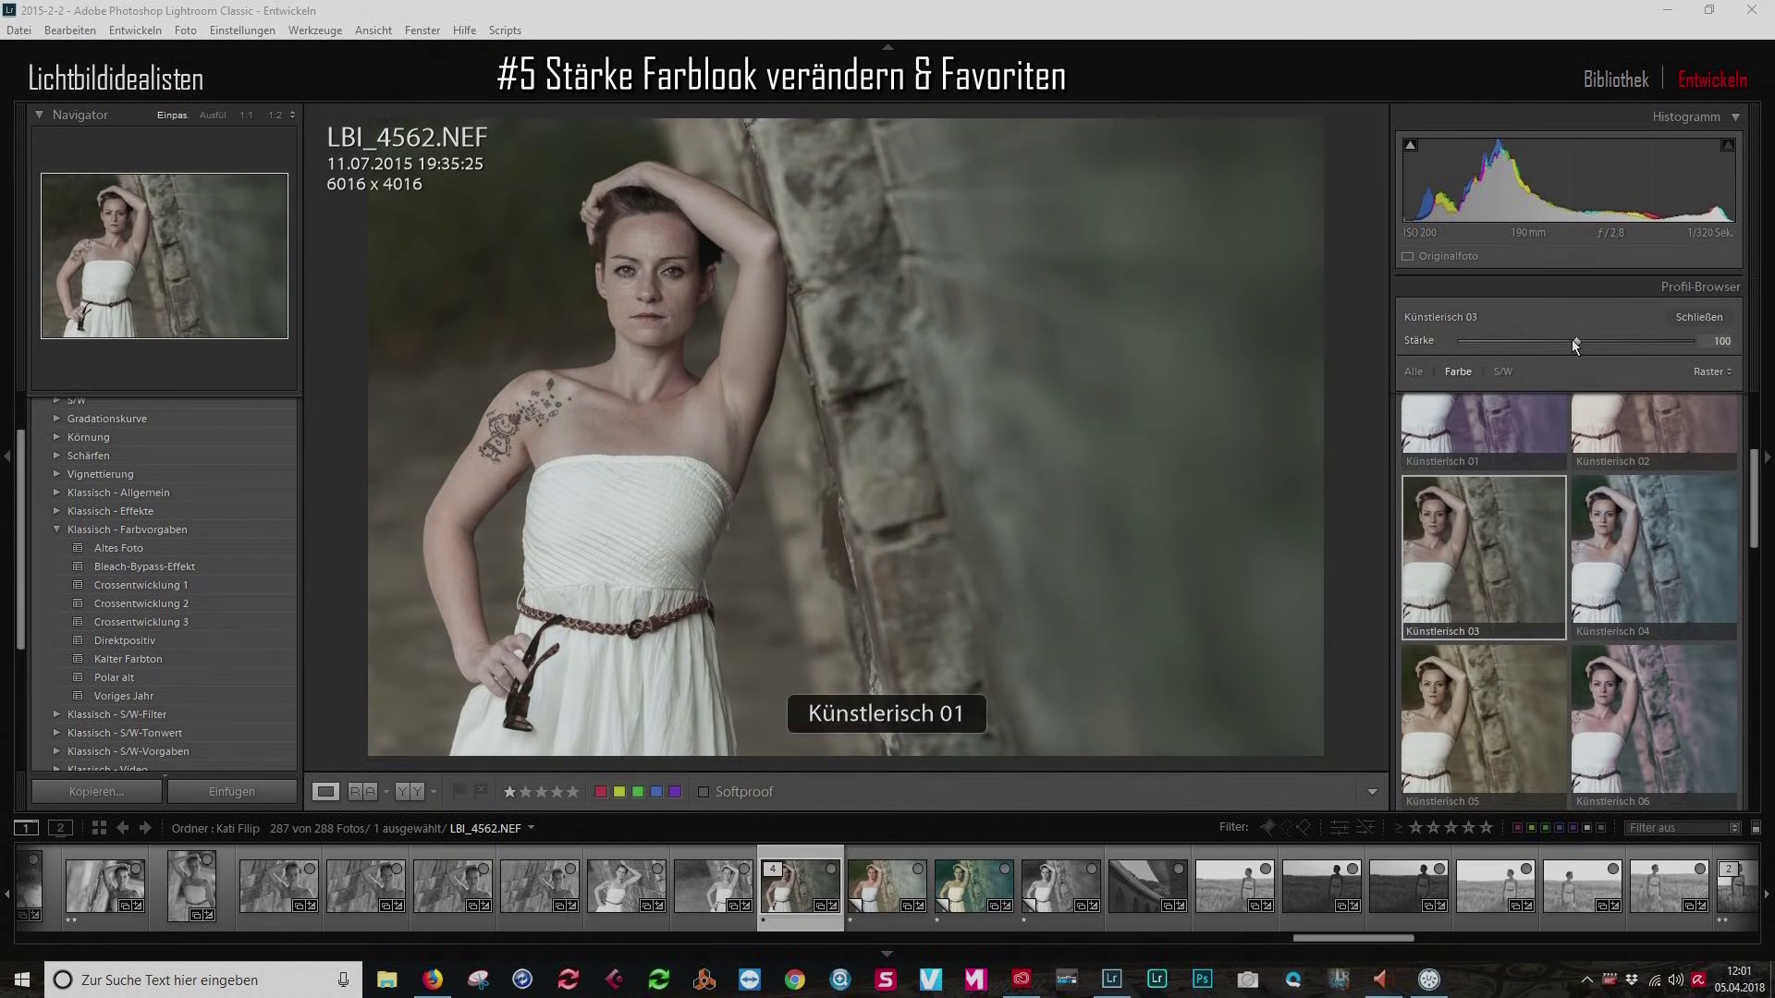
Set the Künstlerisch 03 Stärke to 0, then 200, then reset it to 100.
left_click_drag(1573, 339, 1432, 347)
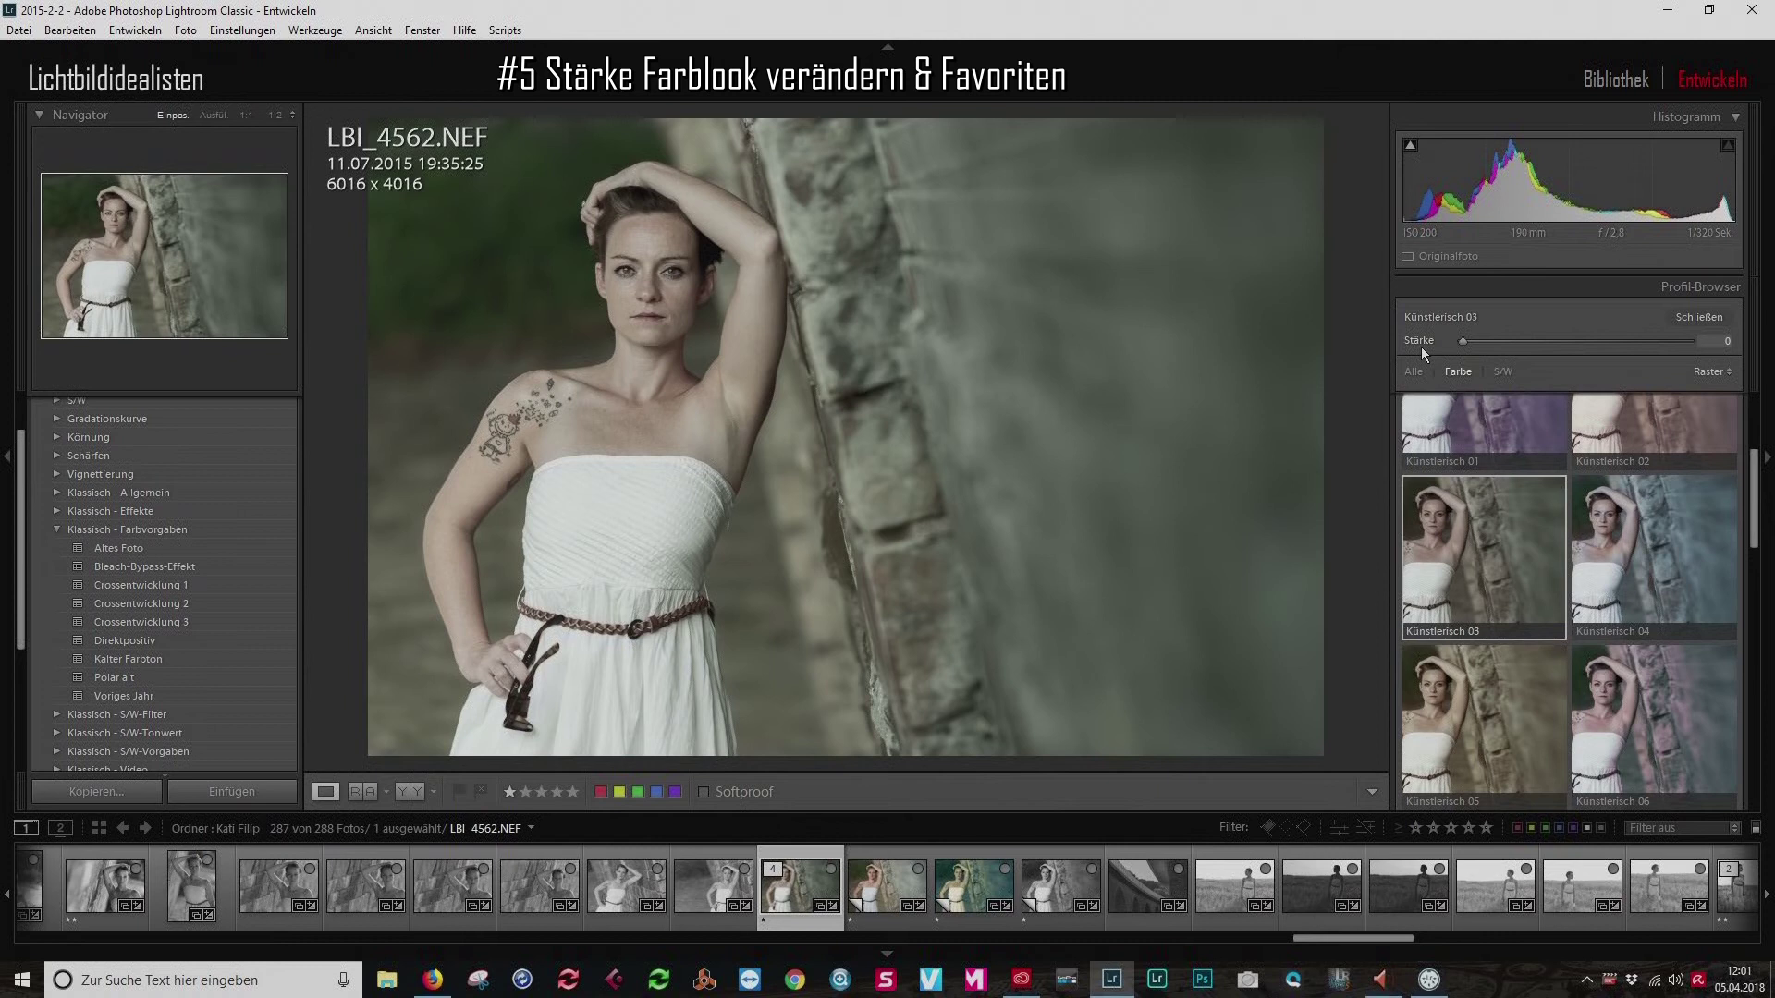
left_click_drag(1445, 349, 1691, 350)
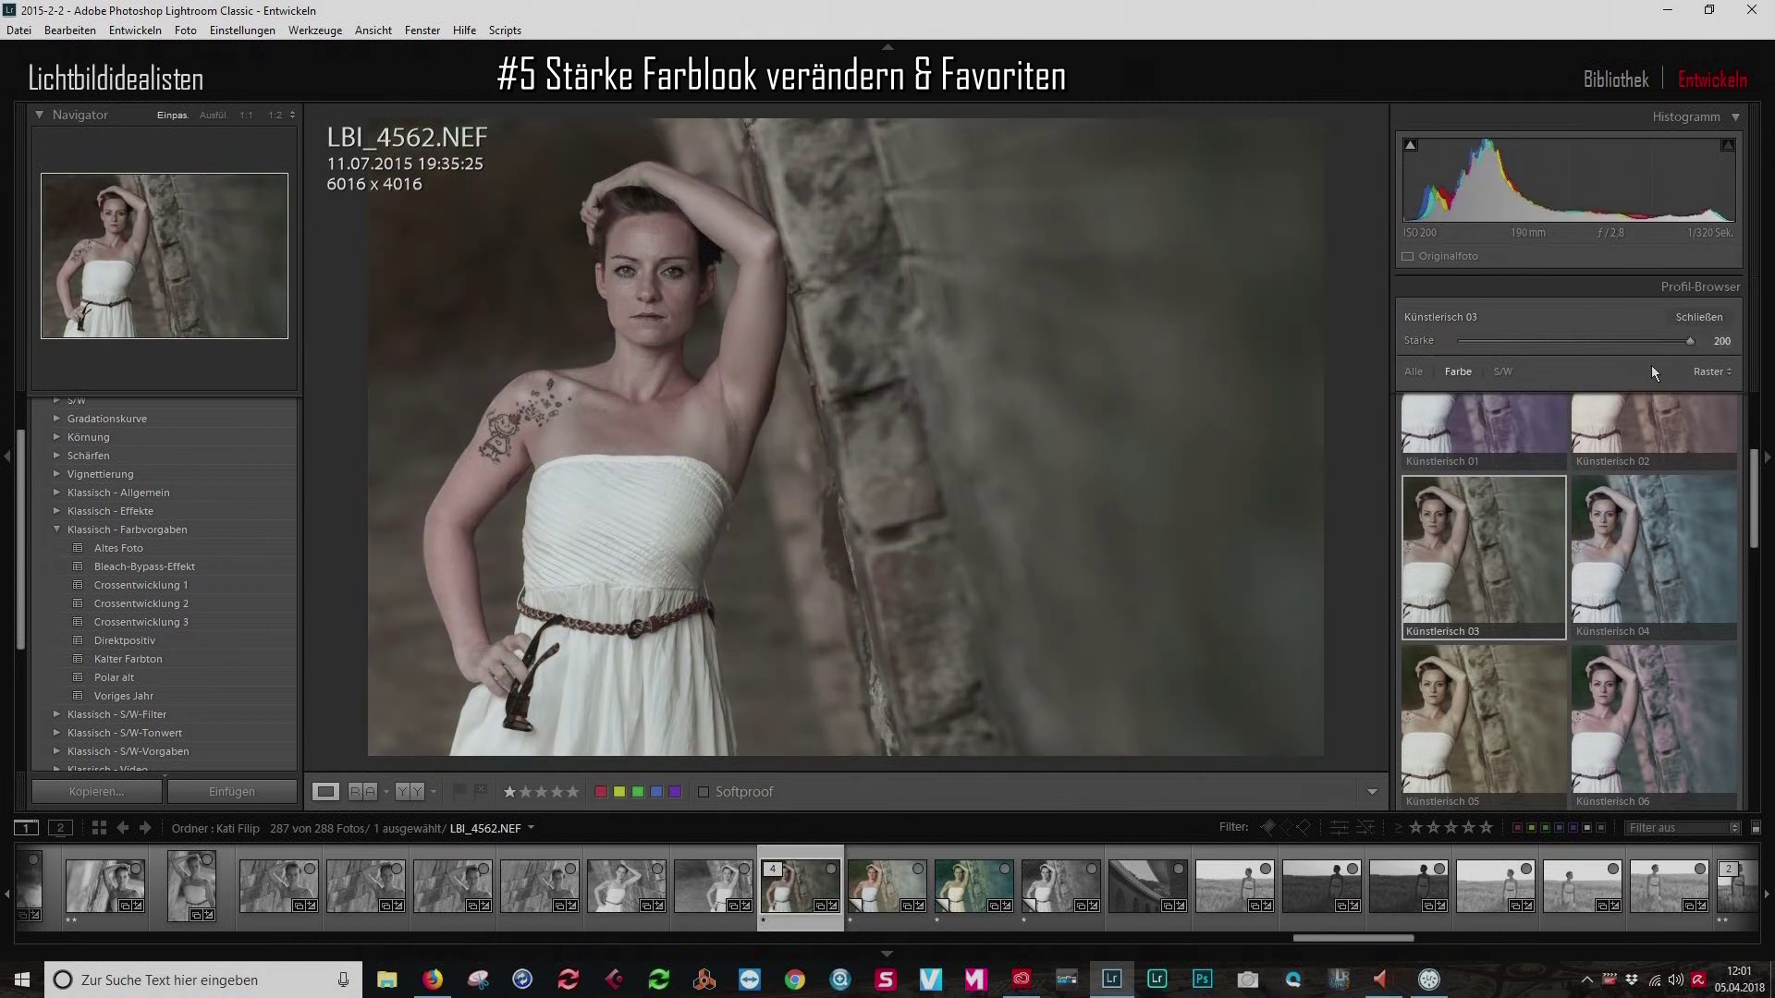
double_click(1688, 340)
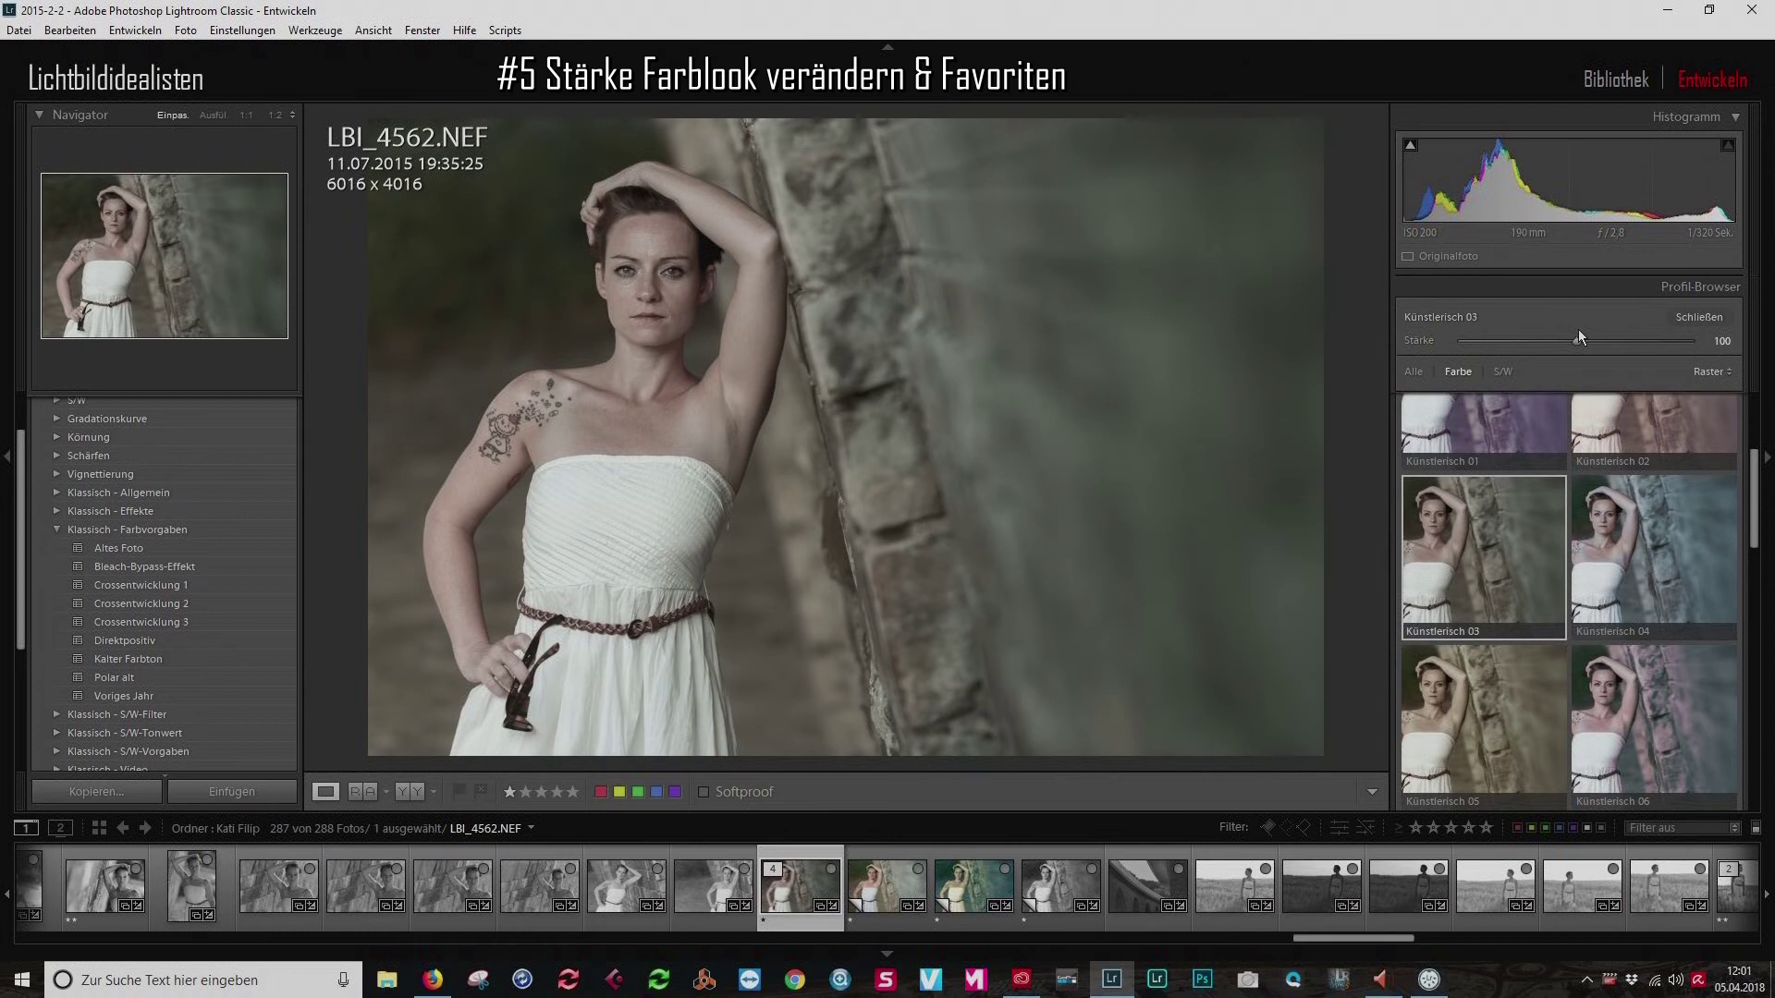
Star Künstlerisch 03 and Künstlerisch 08 as favourite profiles.
left_click(1549, 503)
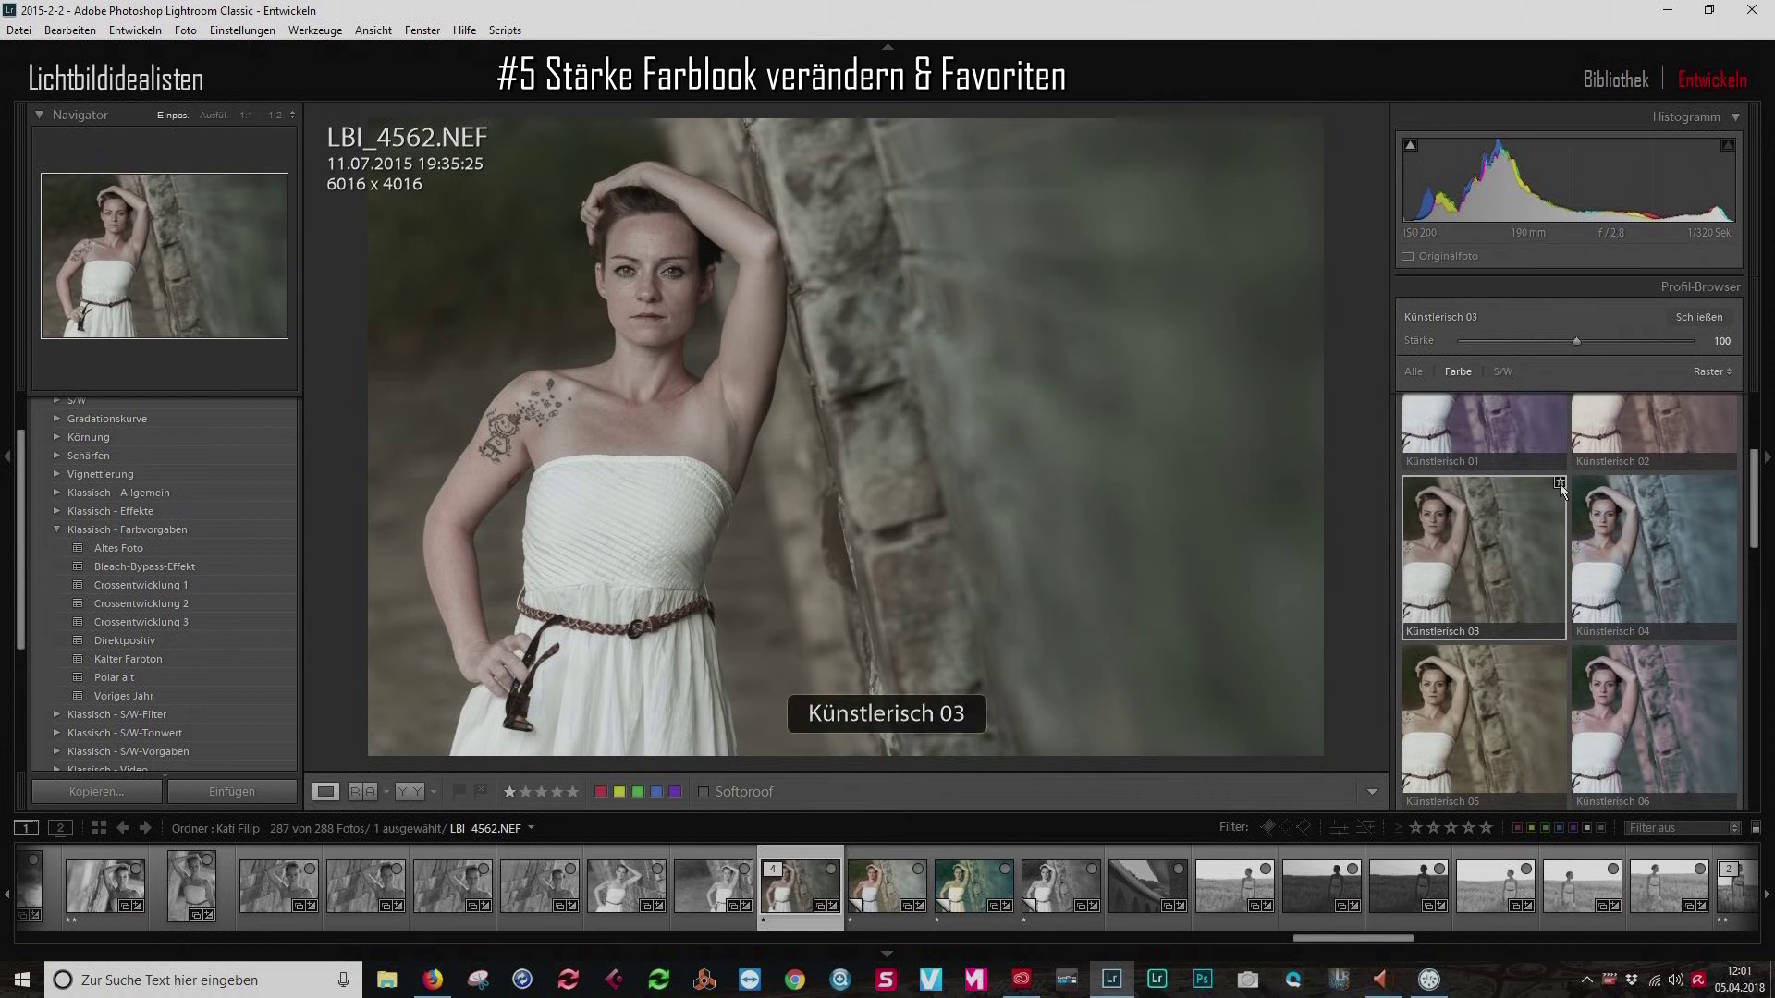
left_click(1560, 482)
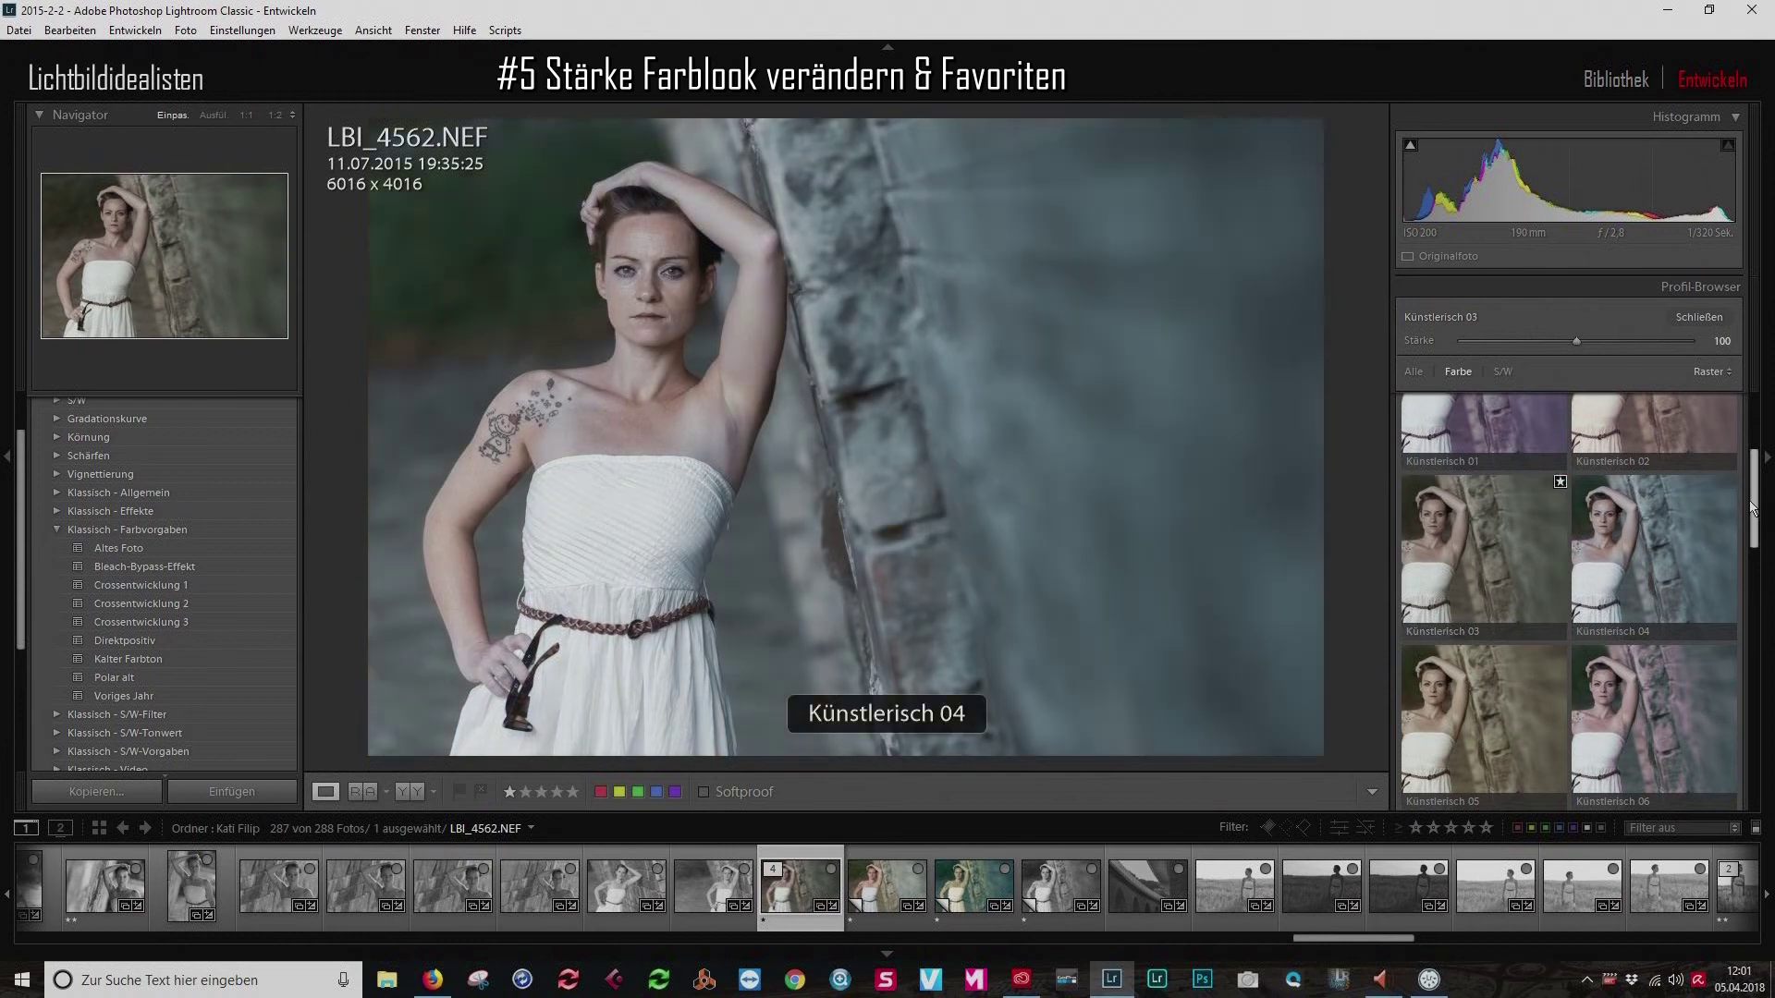
left_click_drag(1751, 508, 1752, 541)
left_click(1728, 687)
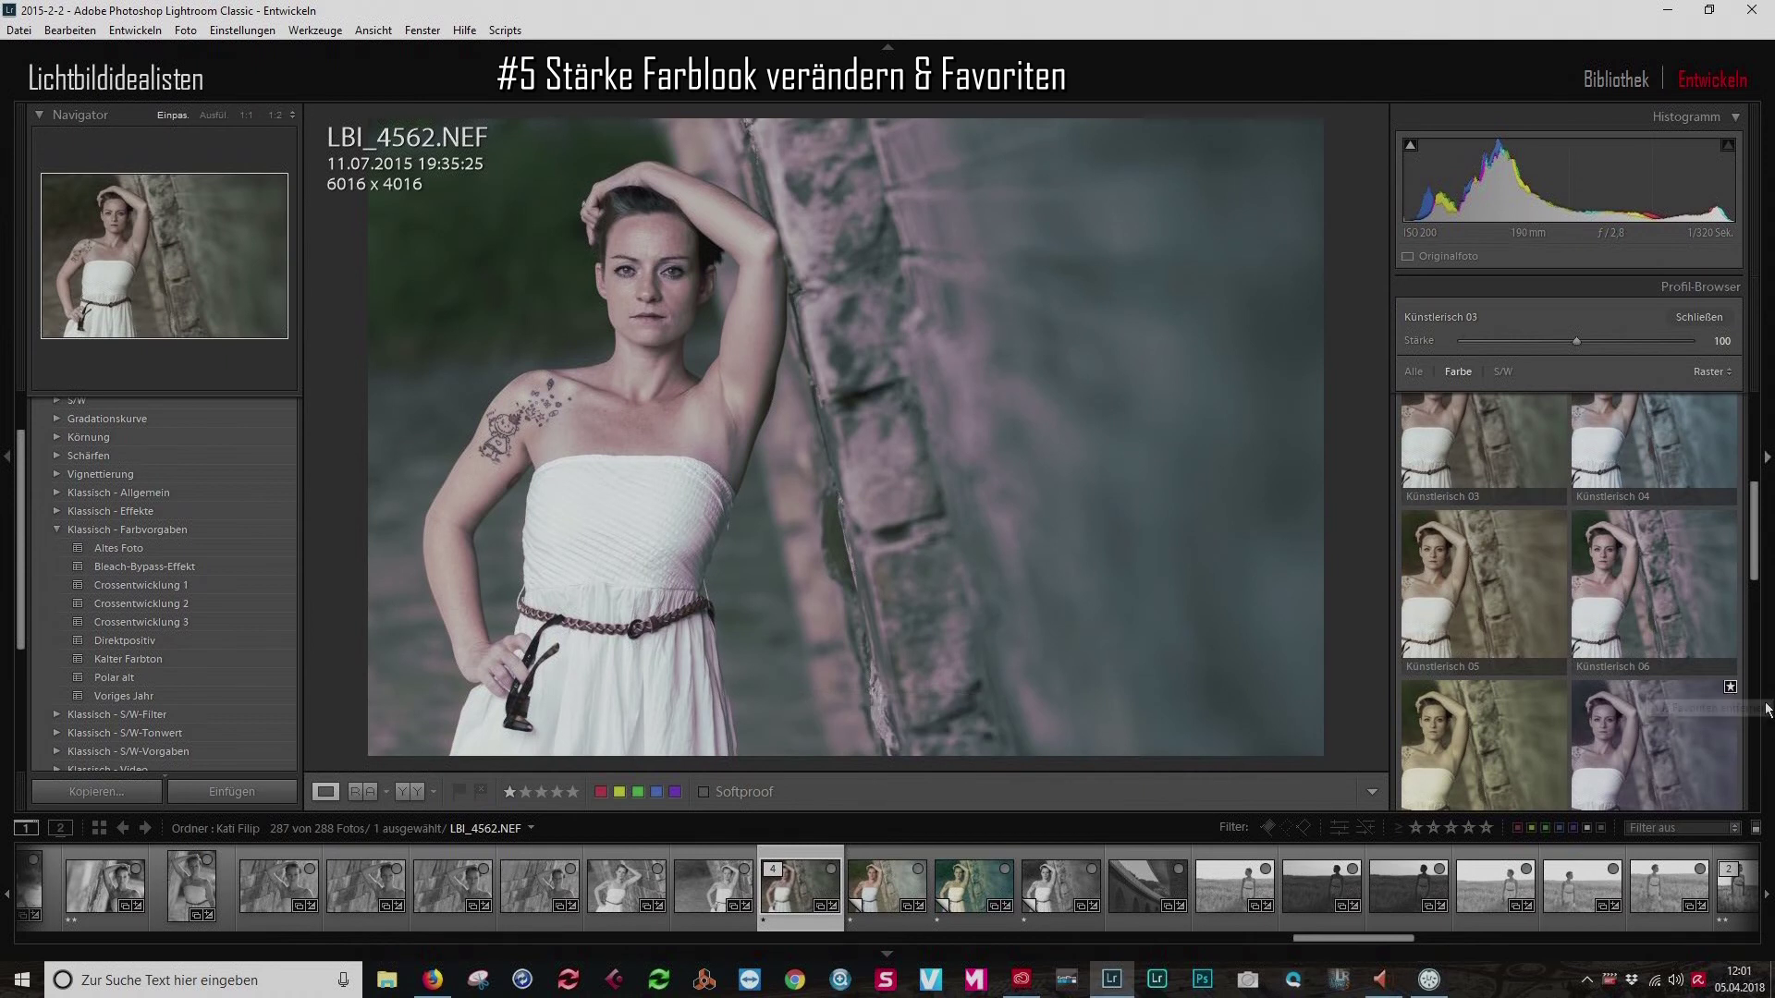
left_click_drag(1754, 565, 1763, 457)
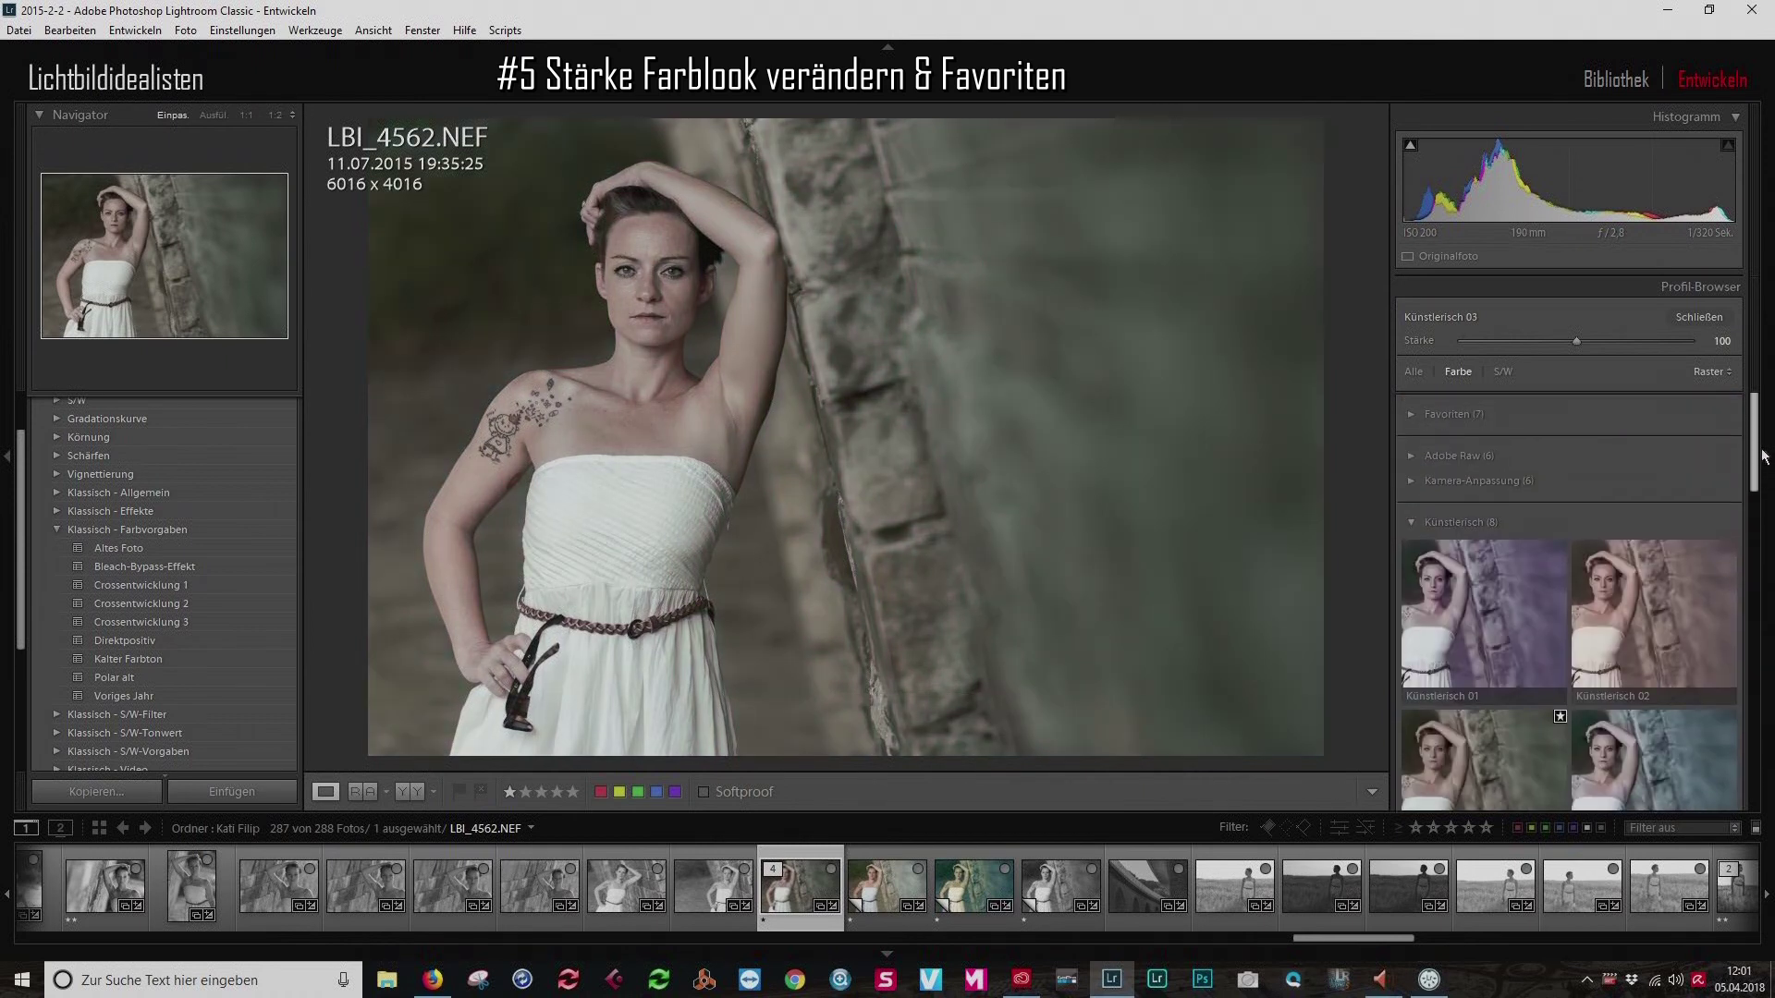
Expand the Favoriten group to check its seven profiles, then collapse it.
left_click(1412, 414)
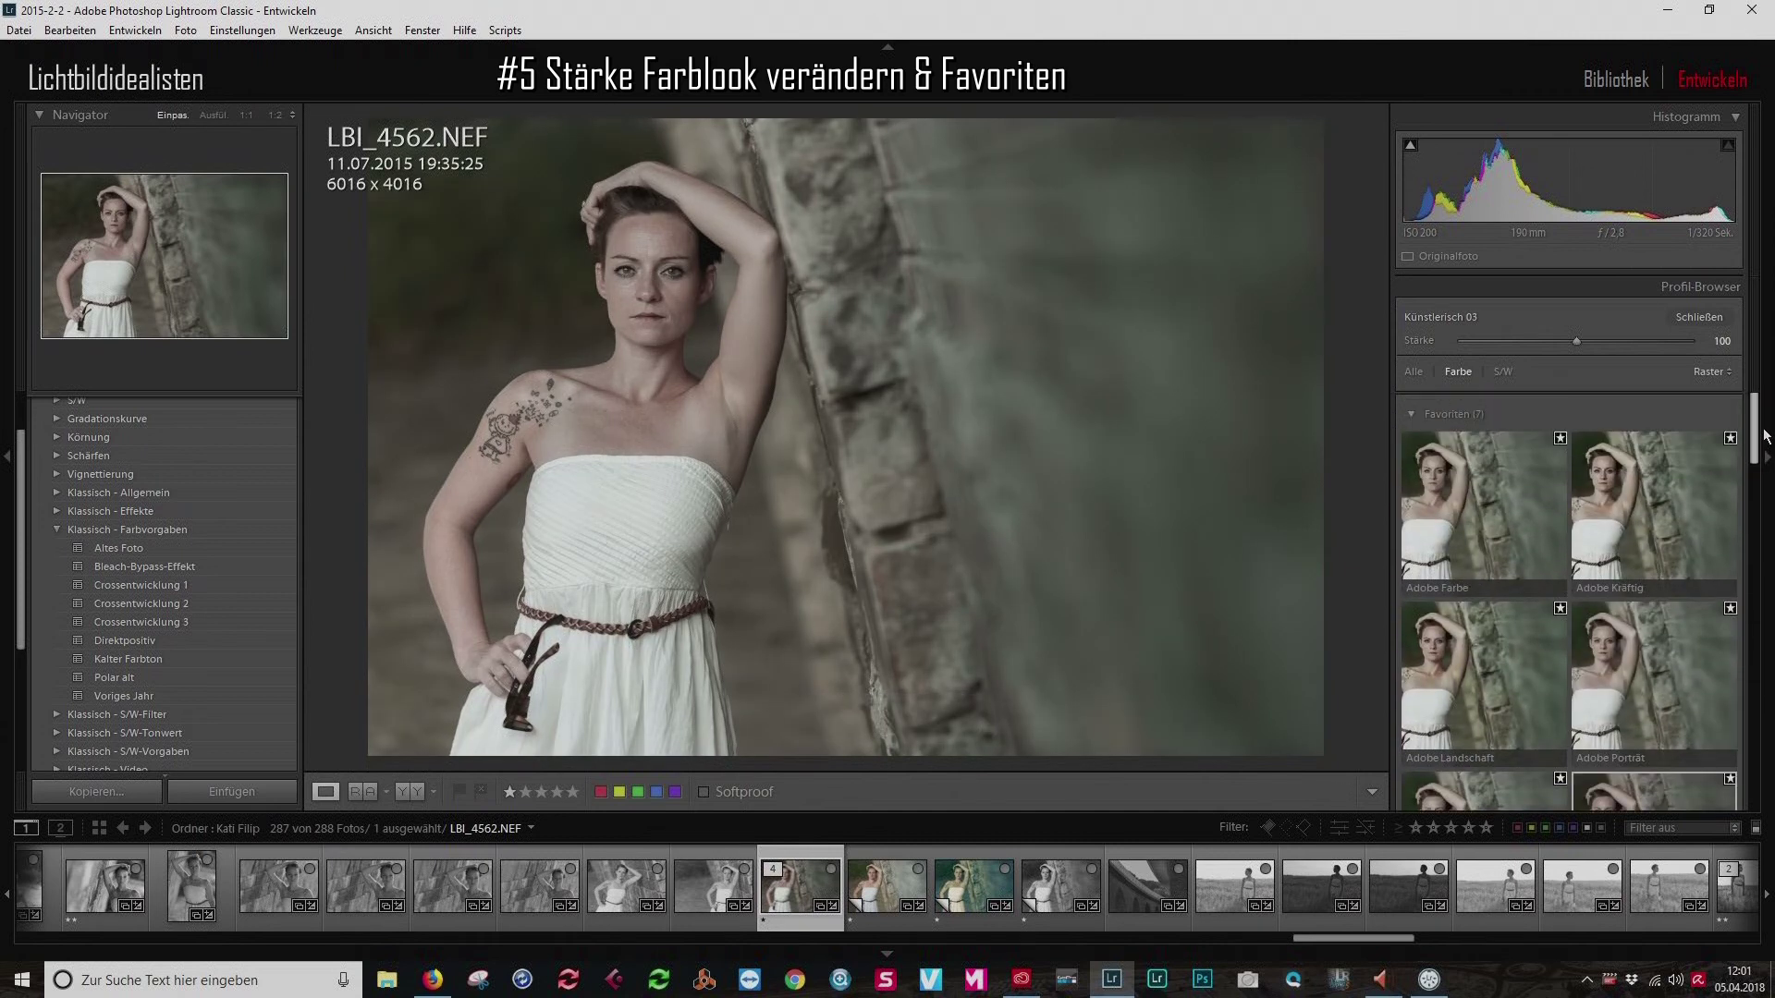
left_click(1410, 412)
scroll(1456, 435, "down", 10)
left_click_drag(1758, 662, 1754, 442)
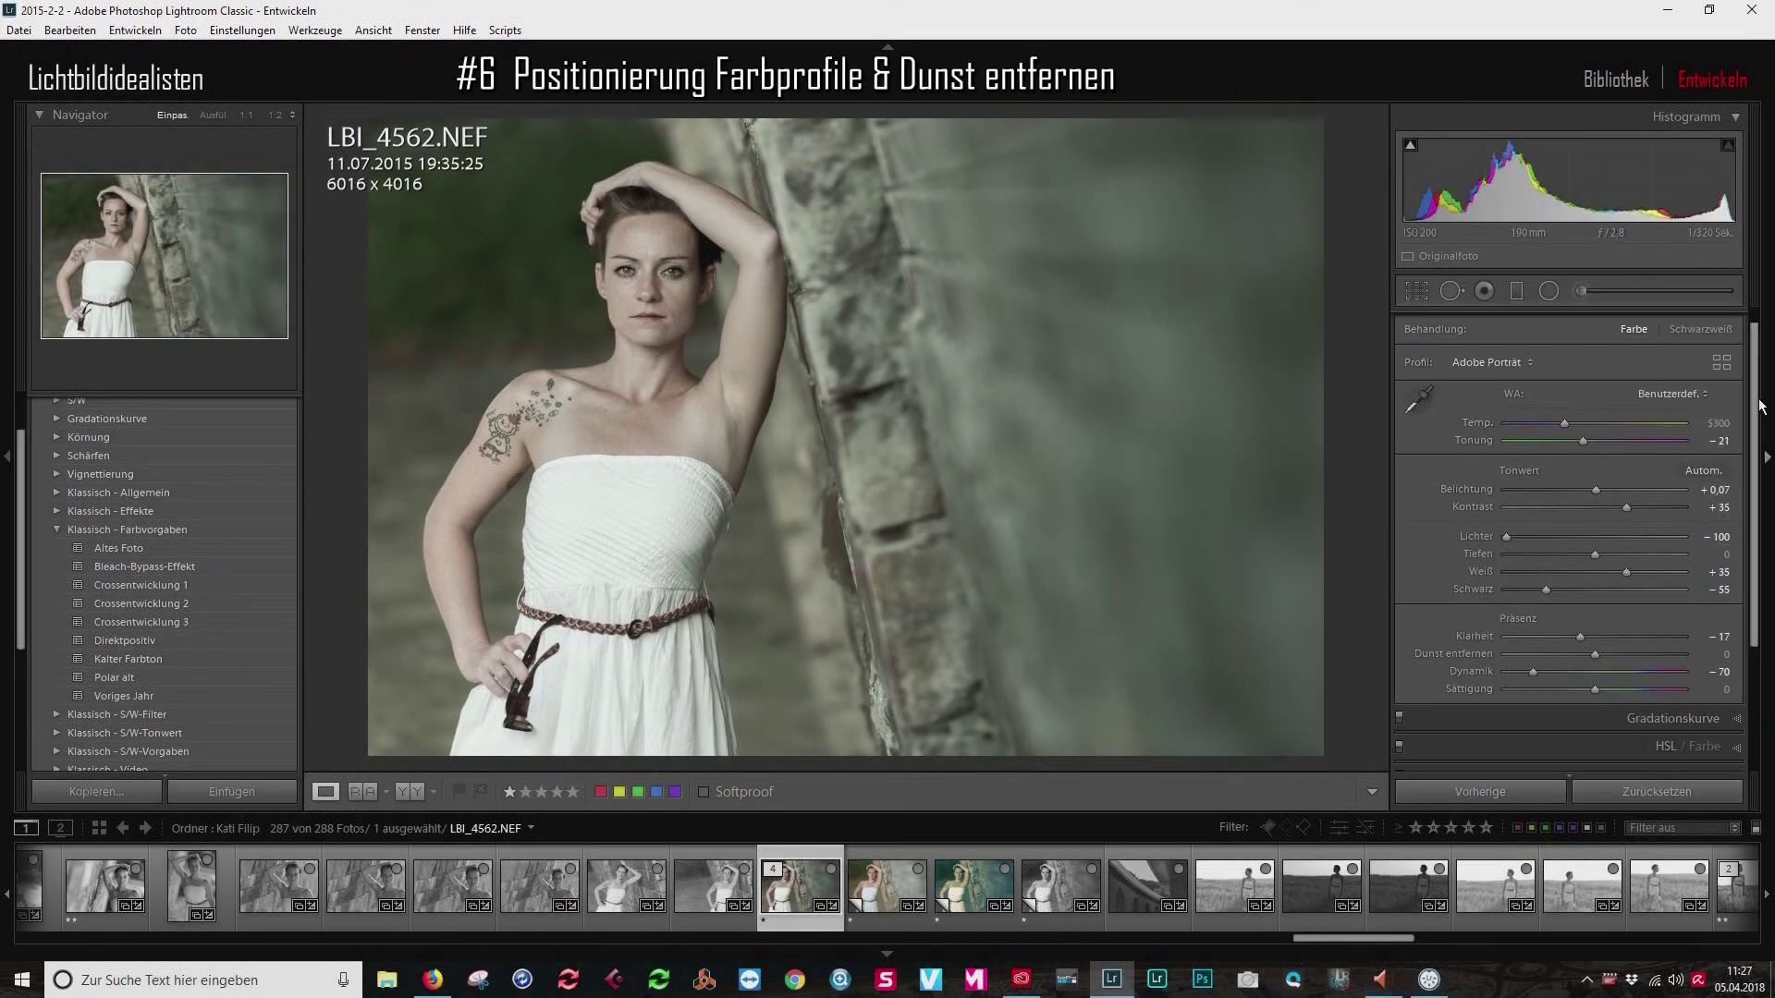
Scroll the Develop panel to the Grundeinstellungen showing Profil: Adobe Porträt and Dunst entfernen at 0.
left_click_drag(1754, 411, 1762, 507)
scroll(1501, 340, "up", 3)
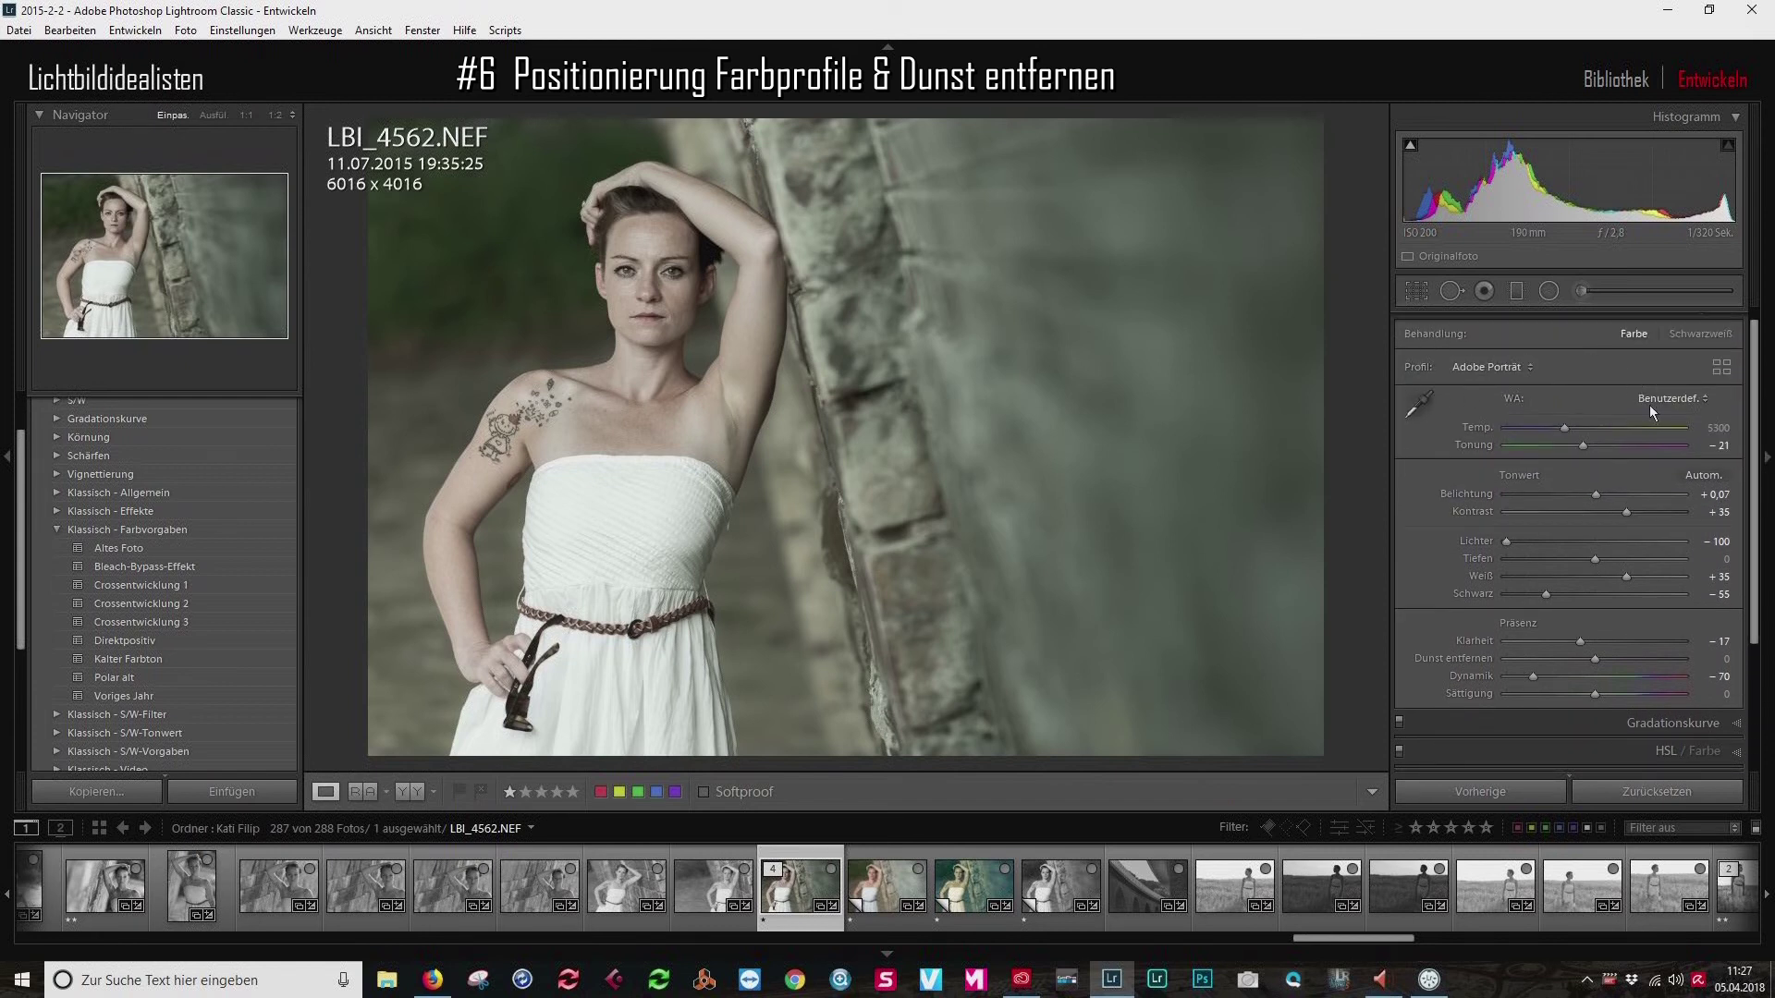
left_click_drag(1754, 425, 1754, 555)
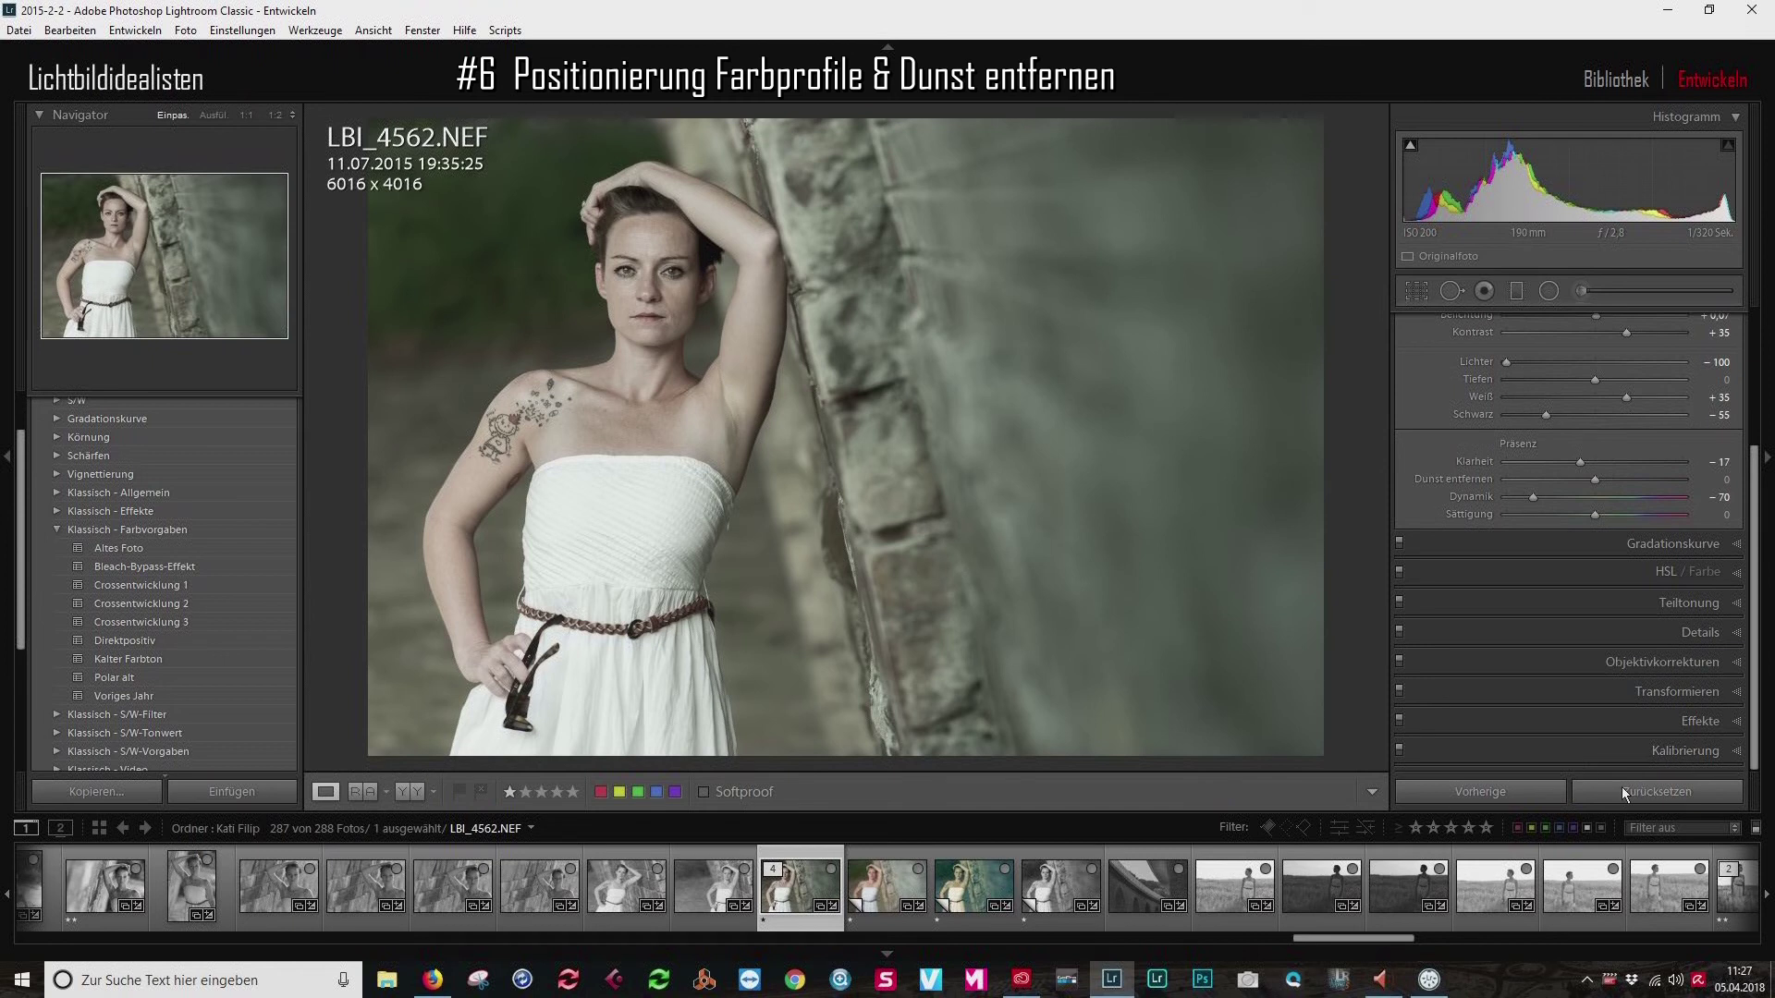
scroll(1757, 545, "up", 4)
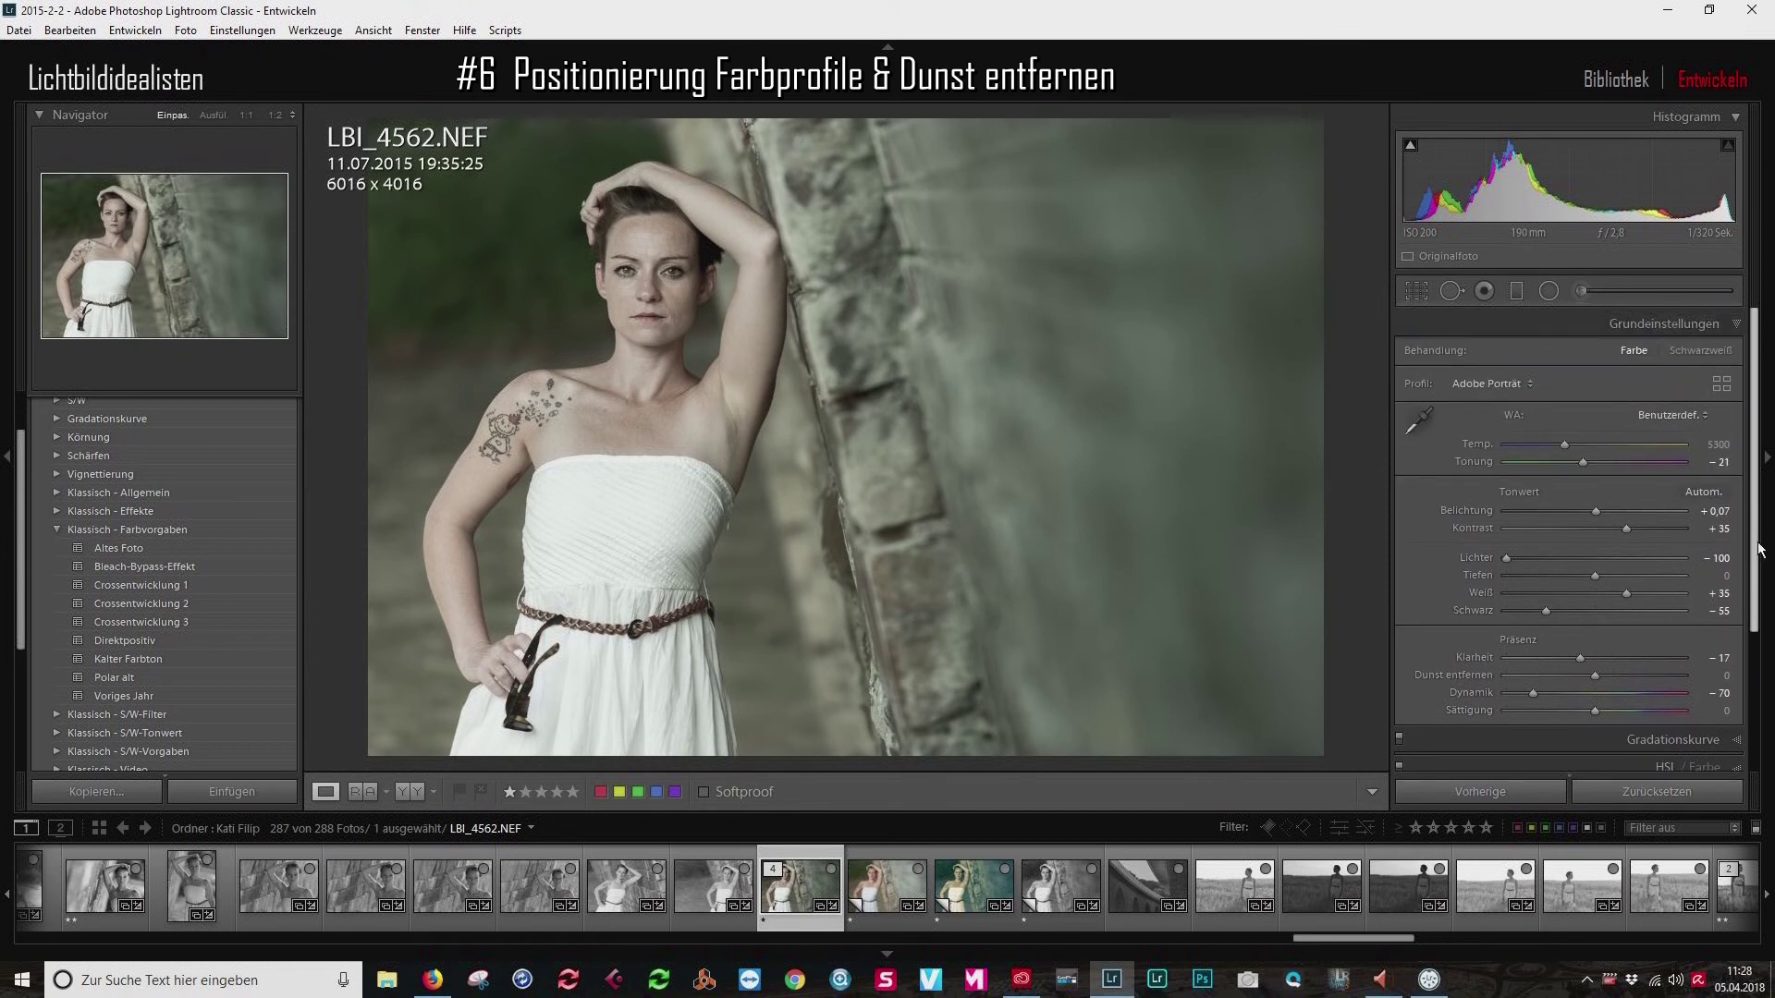
scroll(1759, 601, "down", 2)
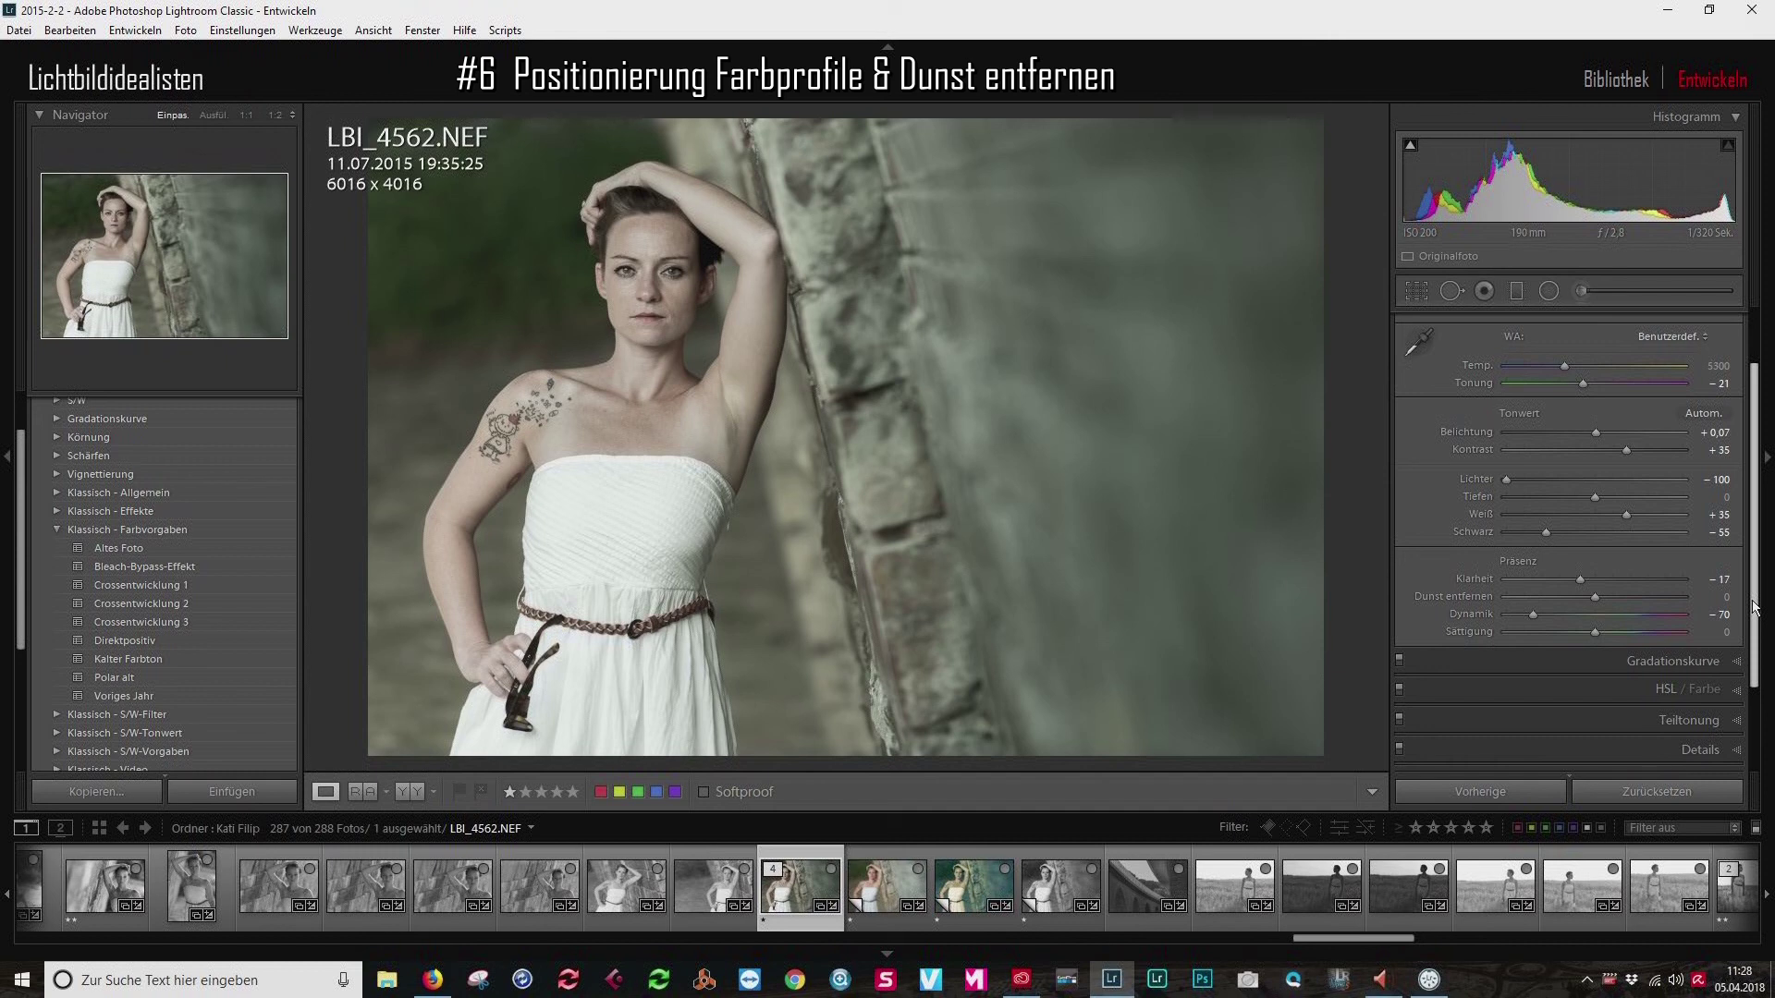
left_click_drag(1754, 606, 1742, 584)
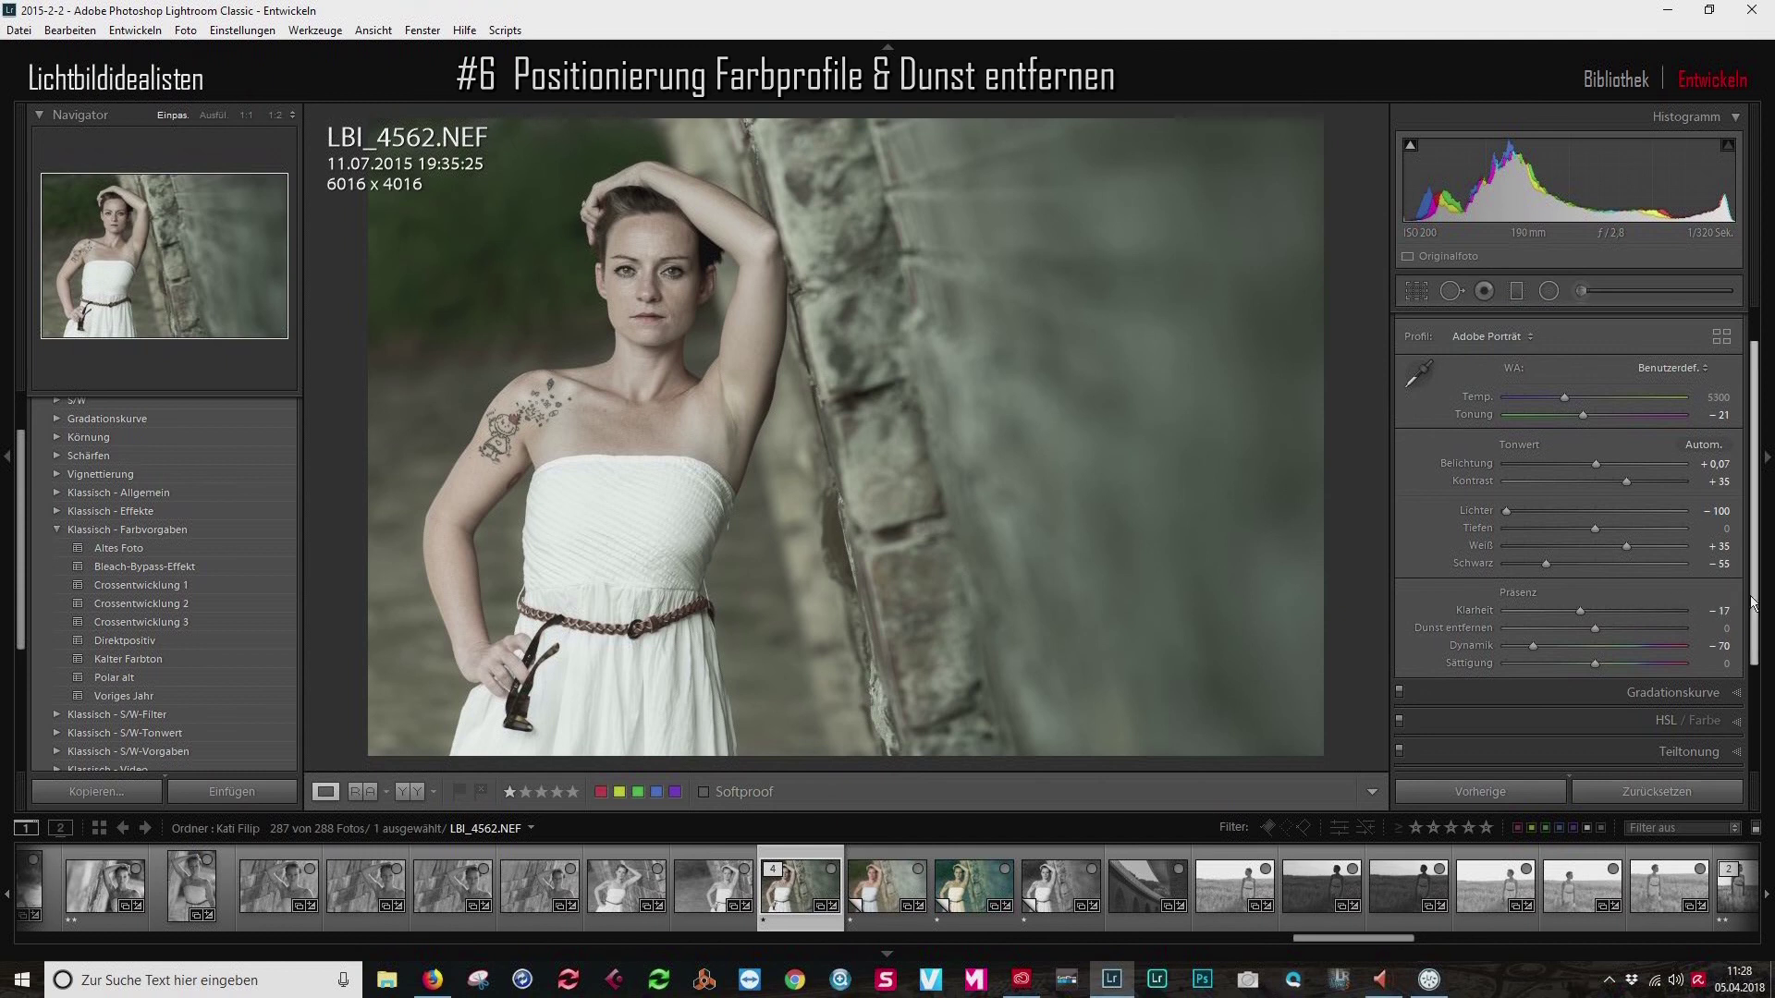
left_click_drag(1754, 602, 1757, 454)
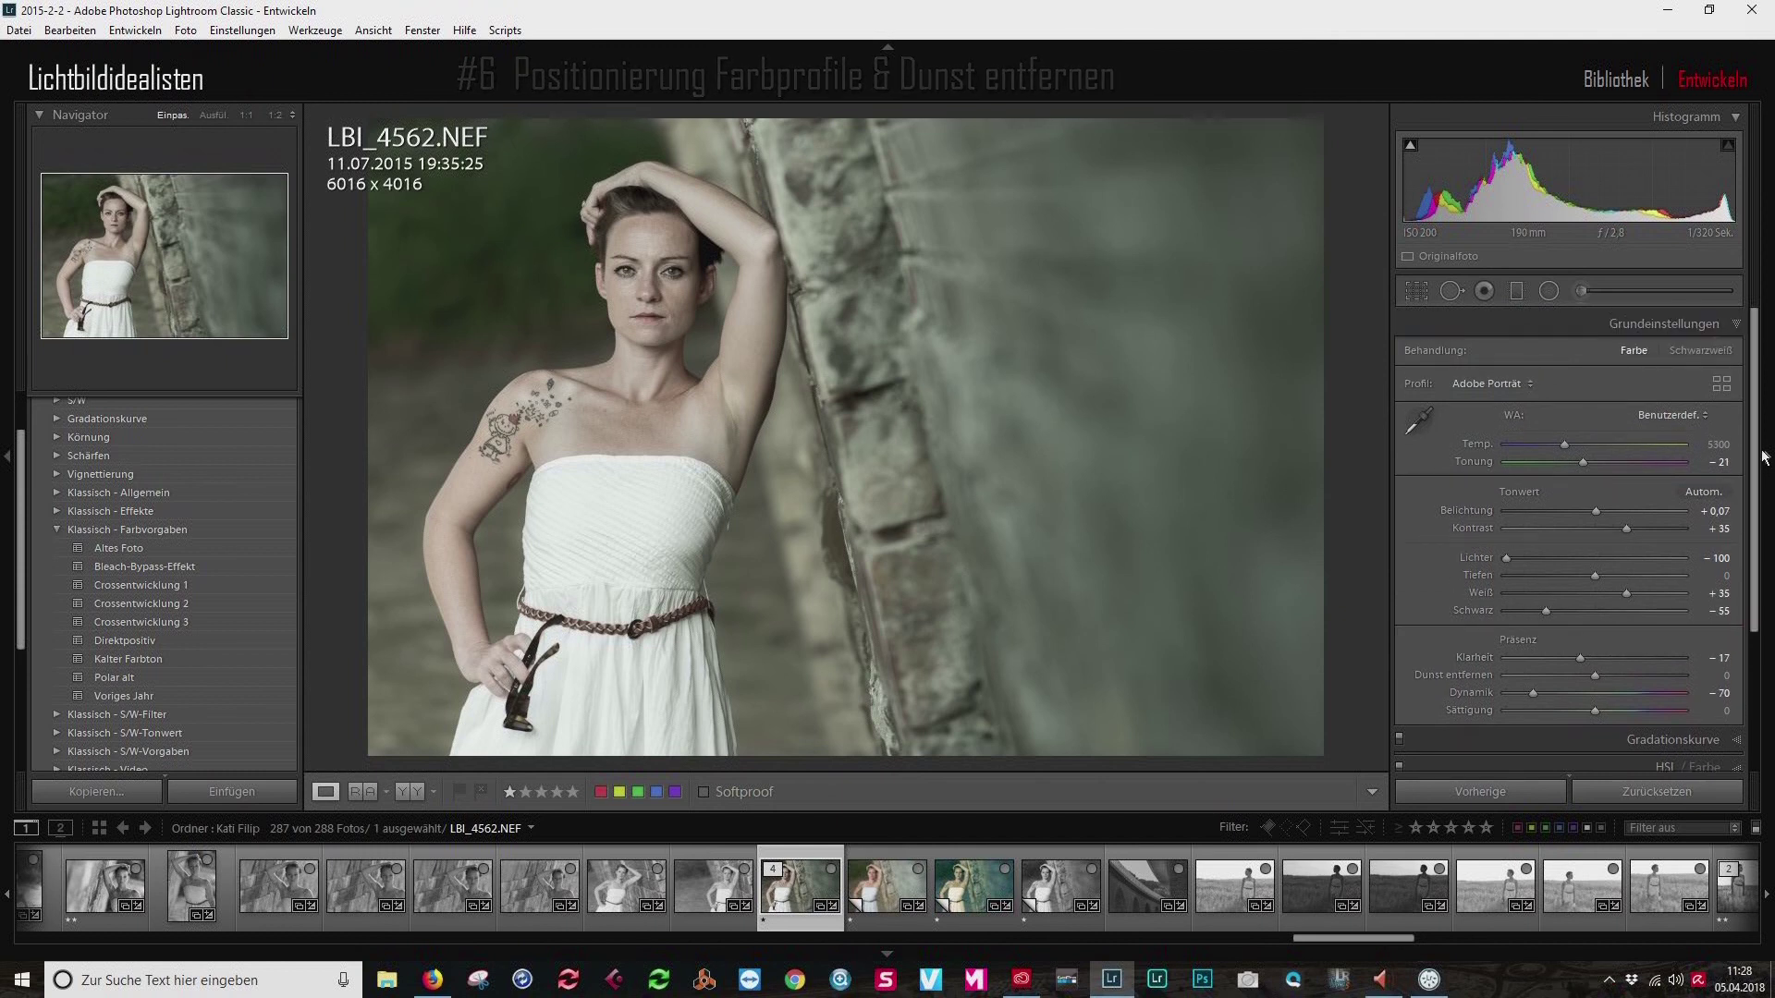
Open the full profile browser, expand the Künstlerisch group and preview Künstlerisch 01 on the portrait.
left_click(1719, 384)
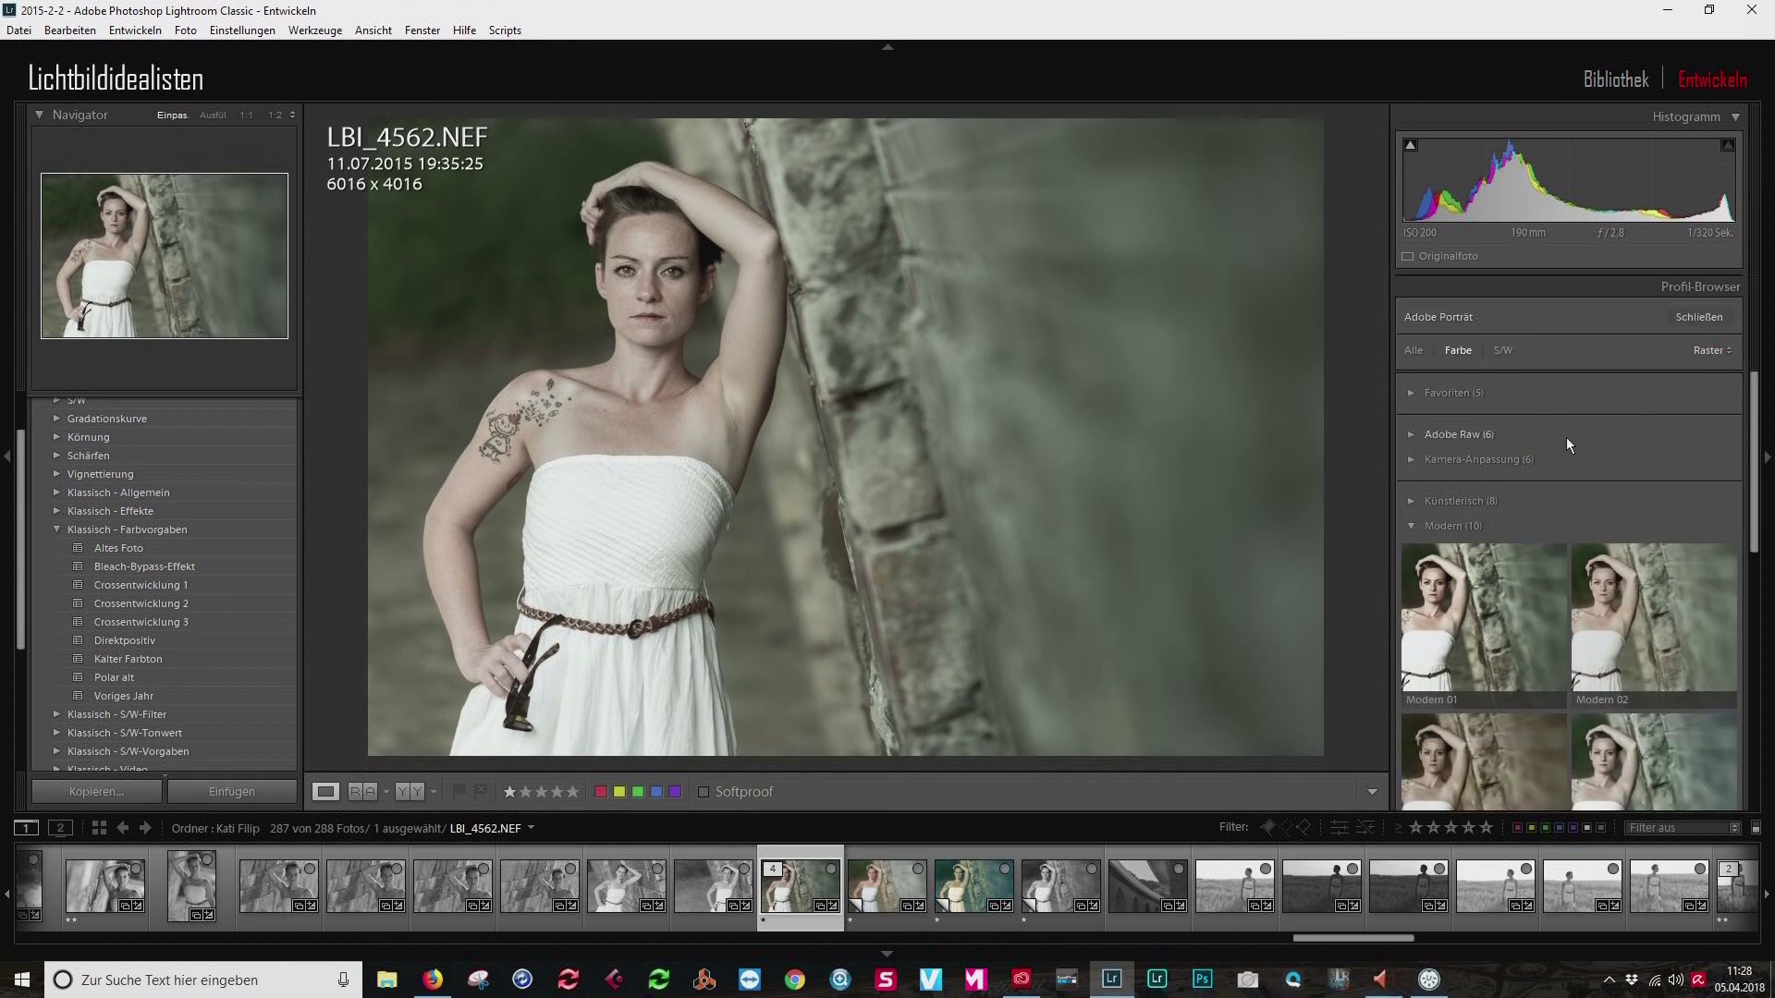
left_click_drag(1751, 437, 1759, 499)
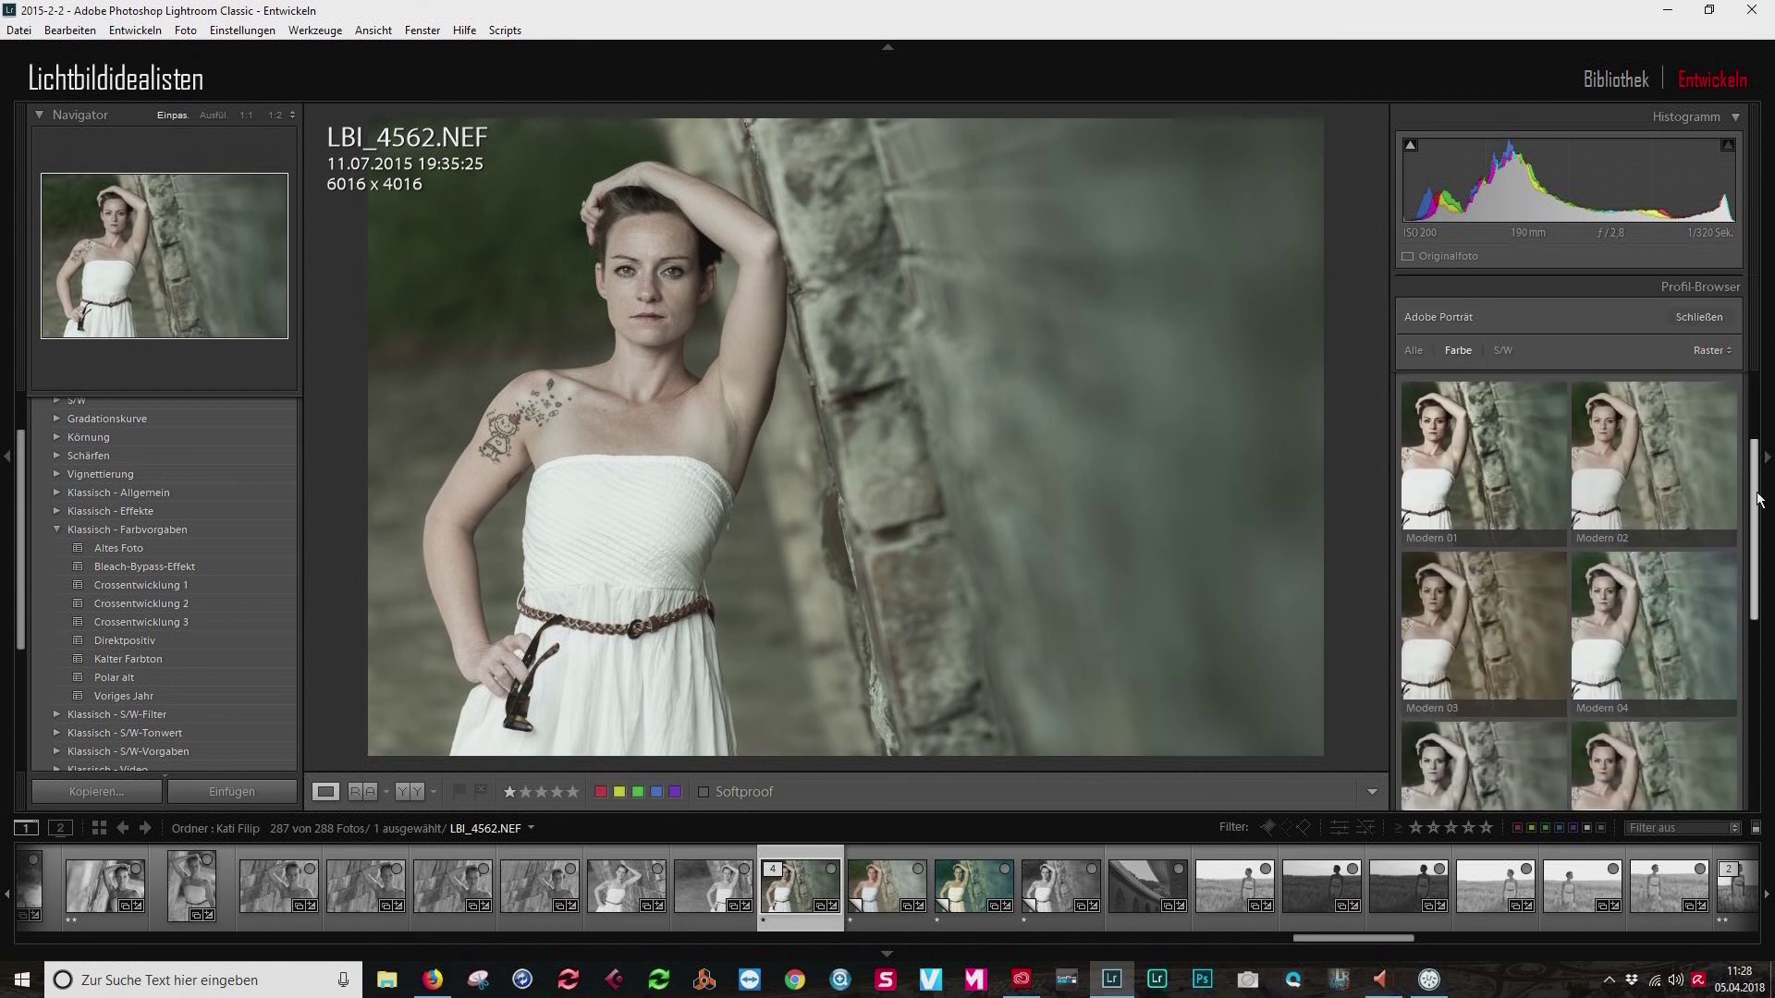
scroll(1595, 459, "up", 2)
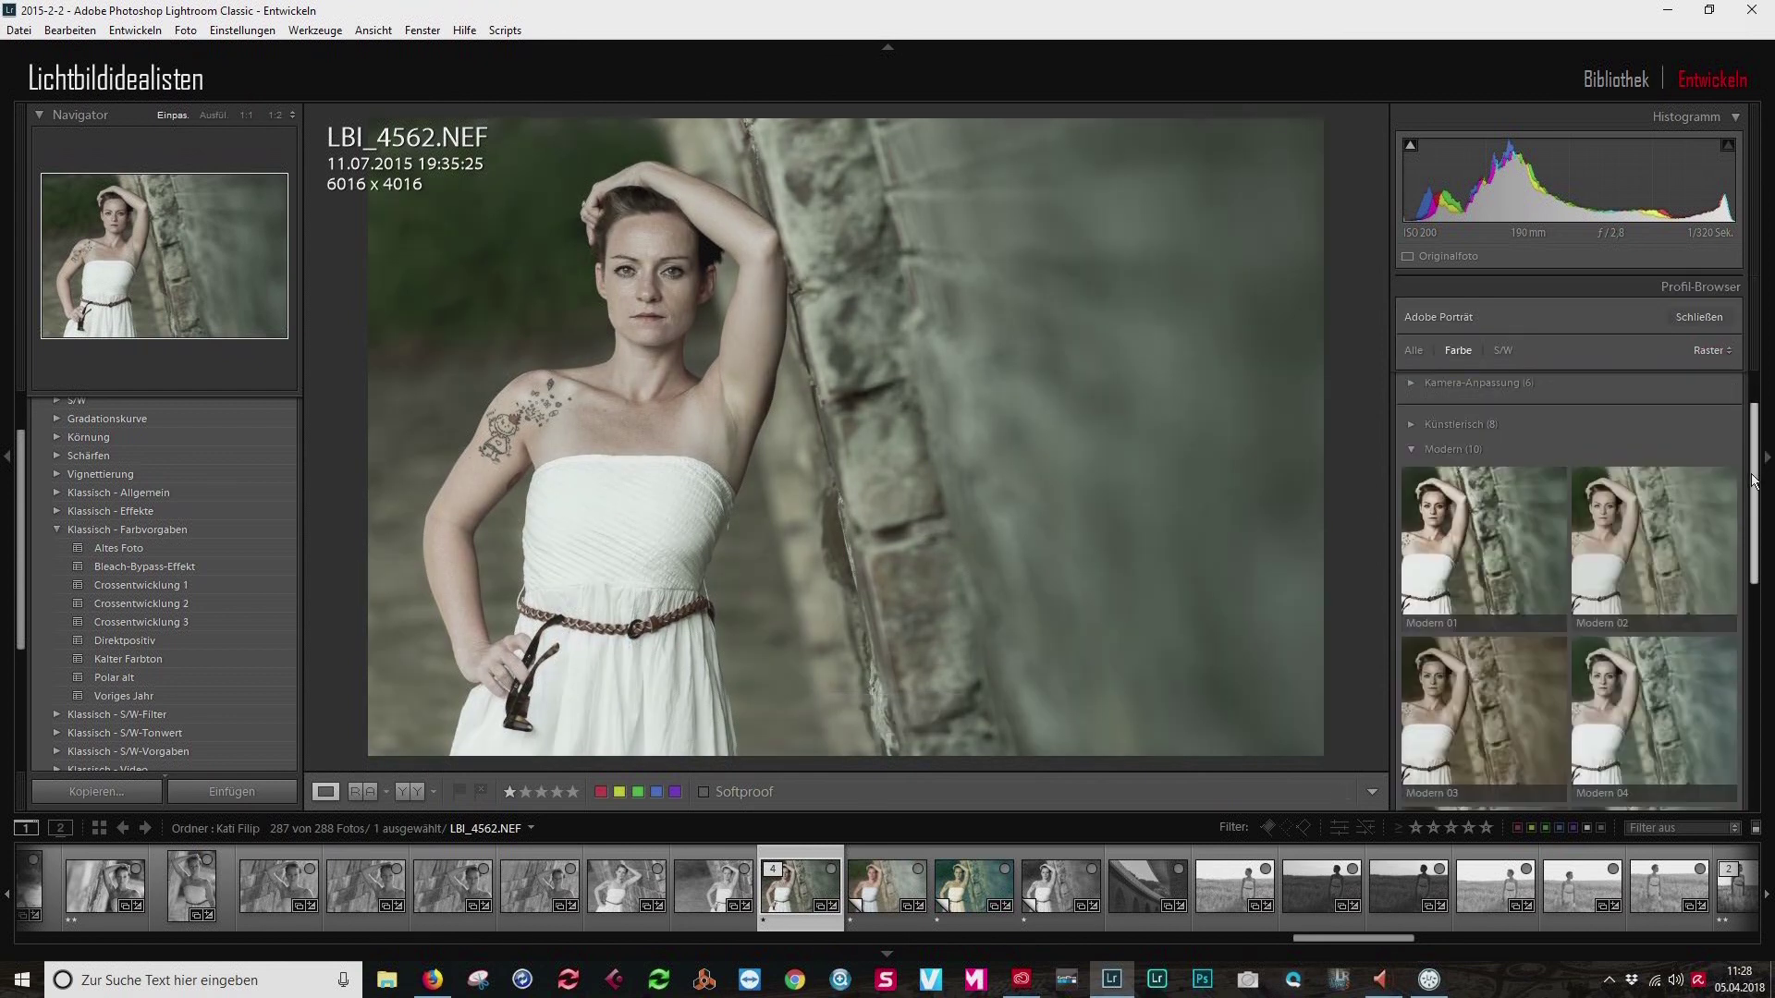
left_click(1473, 432)
left_click(1473, 497)
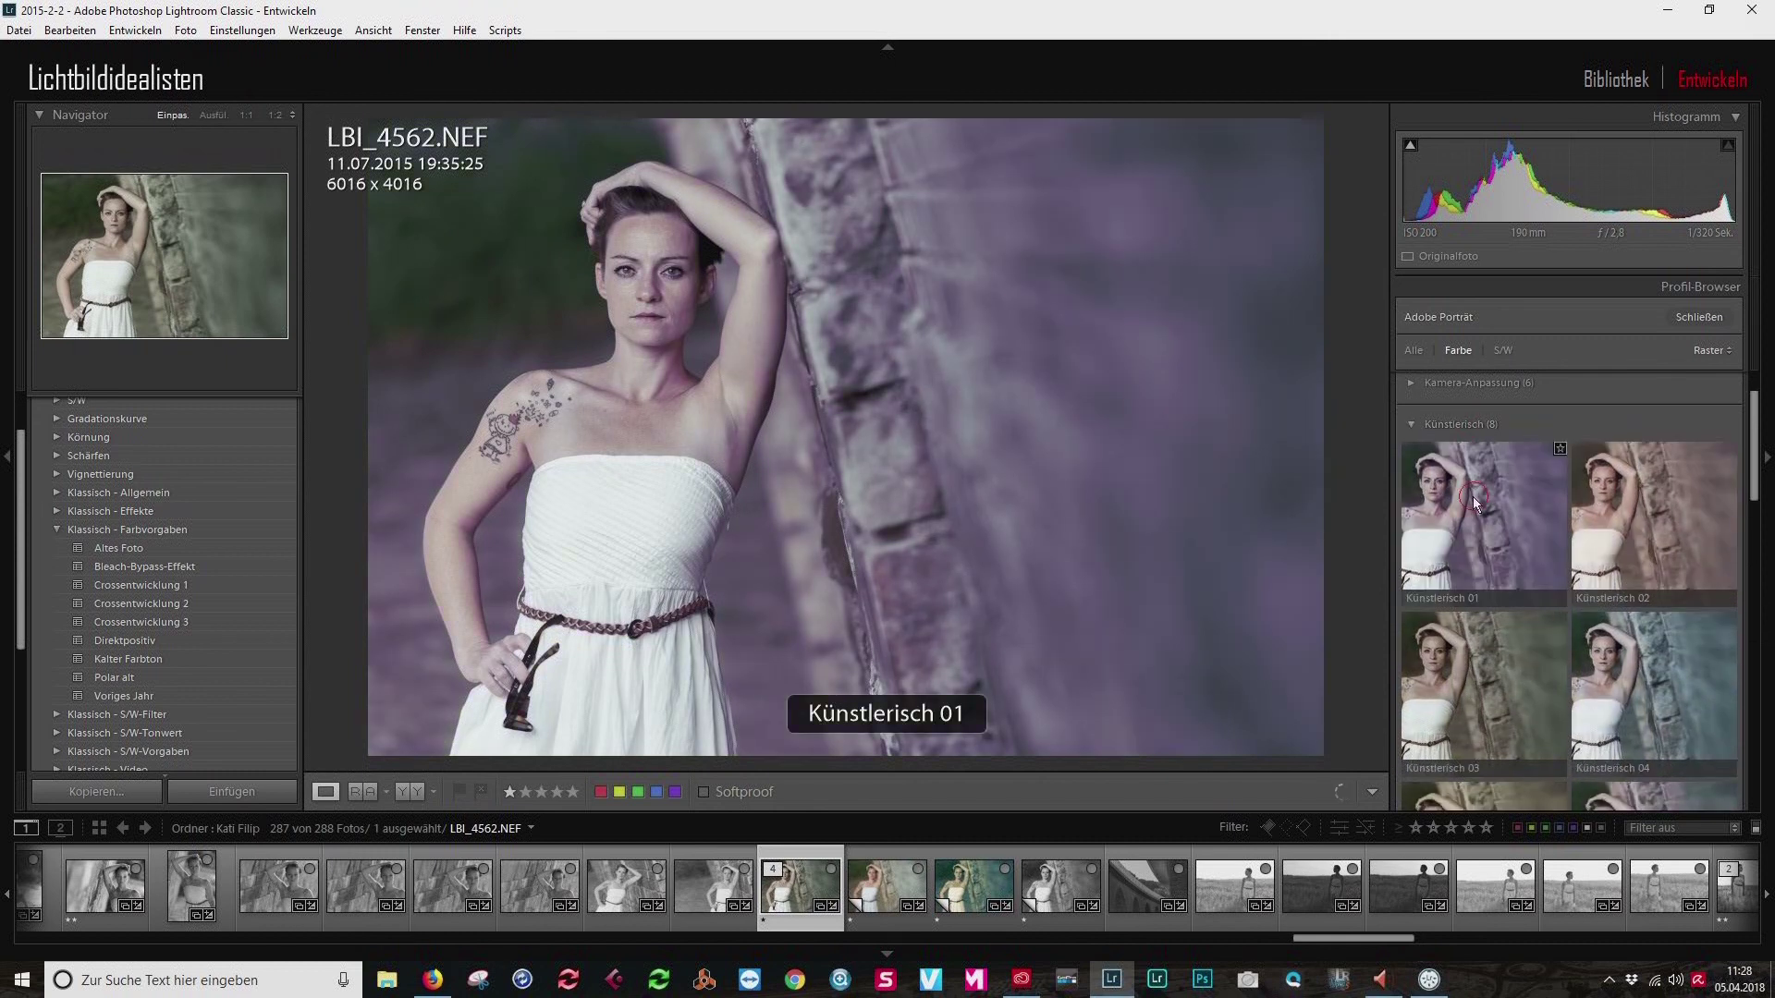